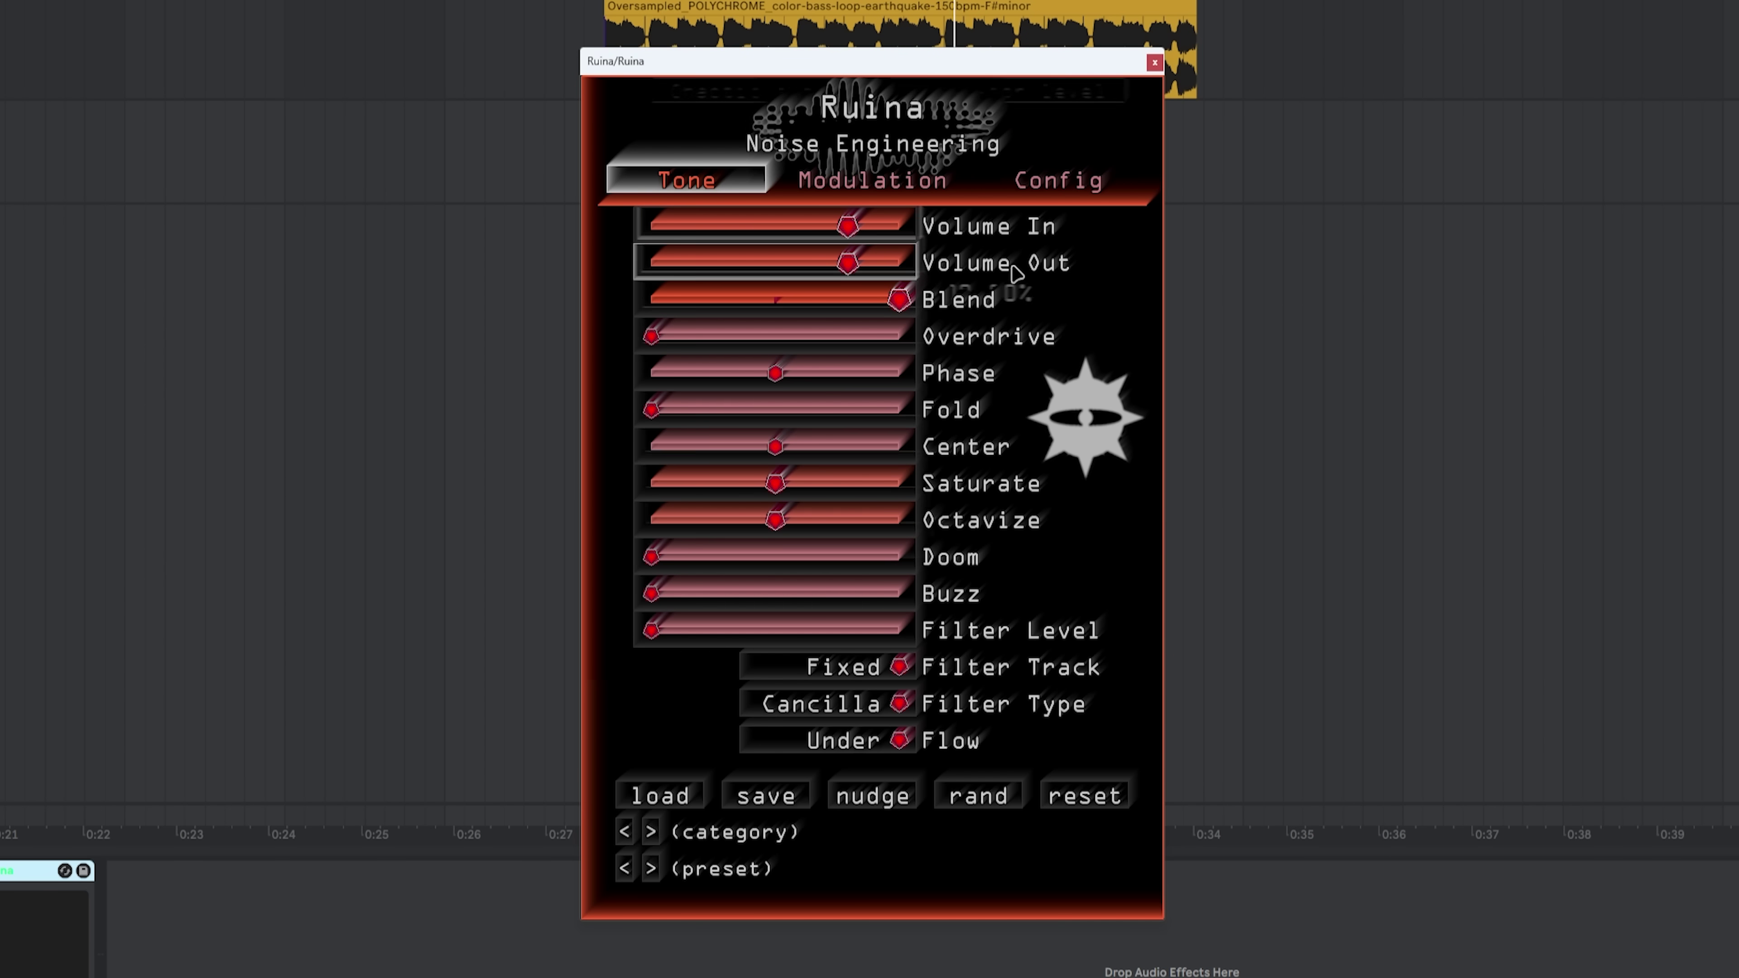
# - Restart playback of the bass loop through Ruina
pyautogui.moveTo(994, 350)
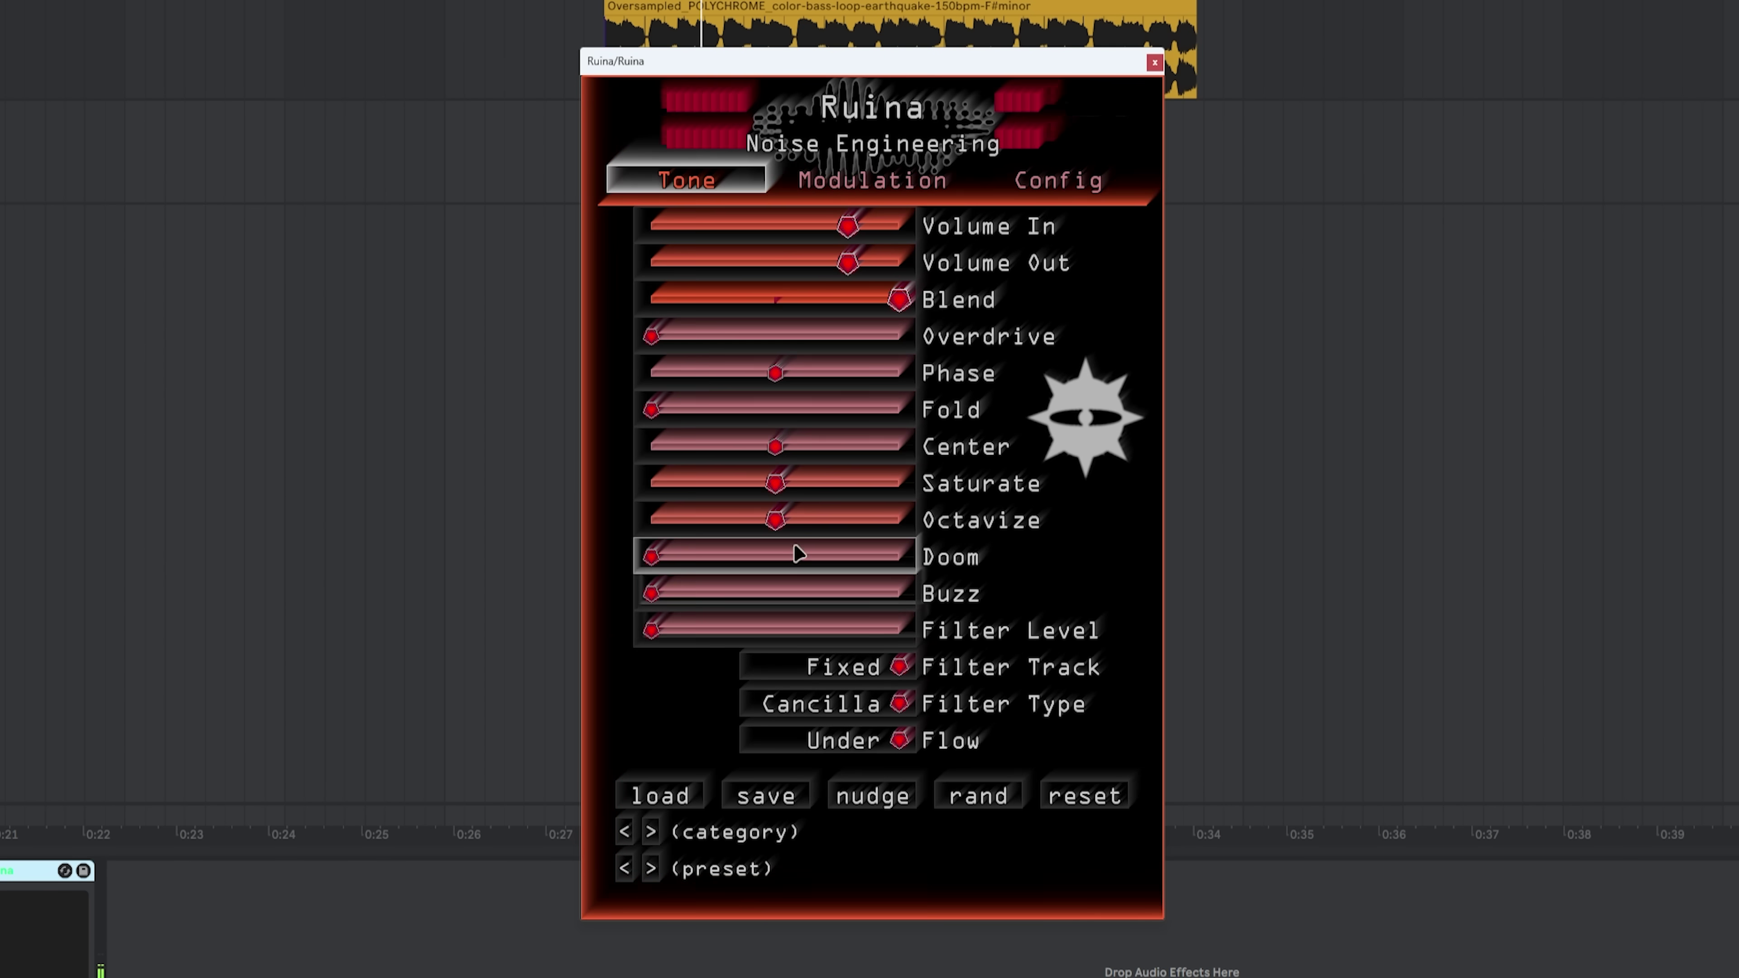
pyautogui.press('space')
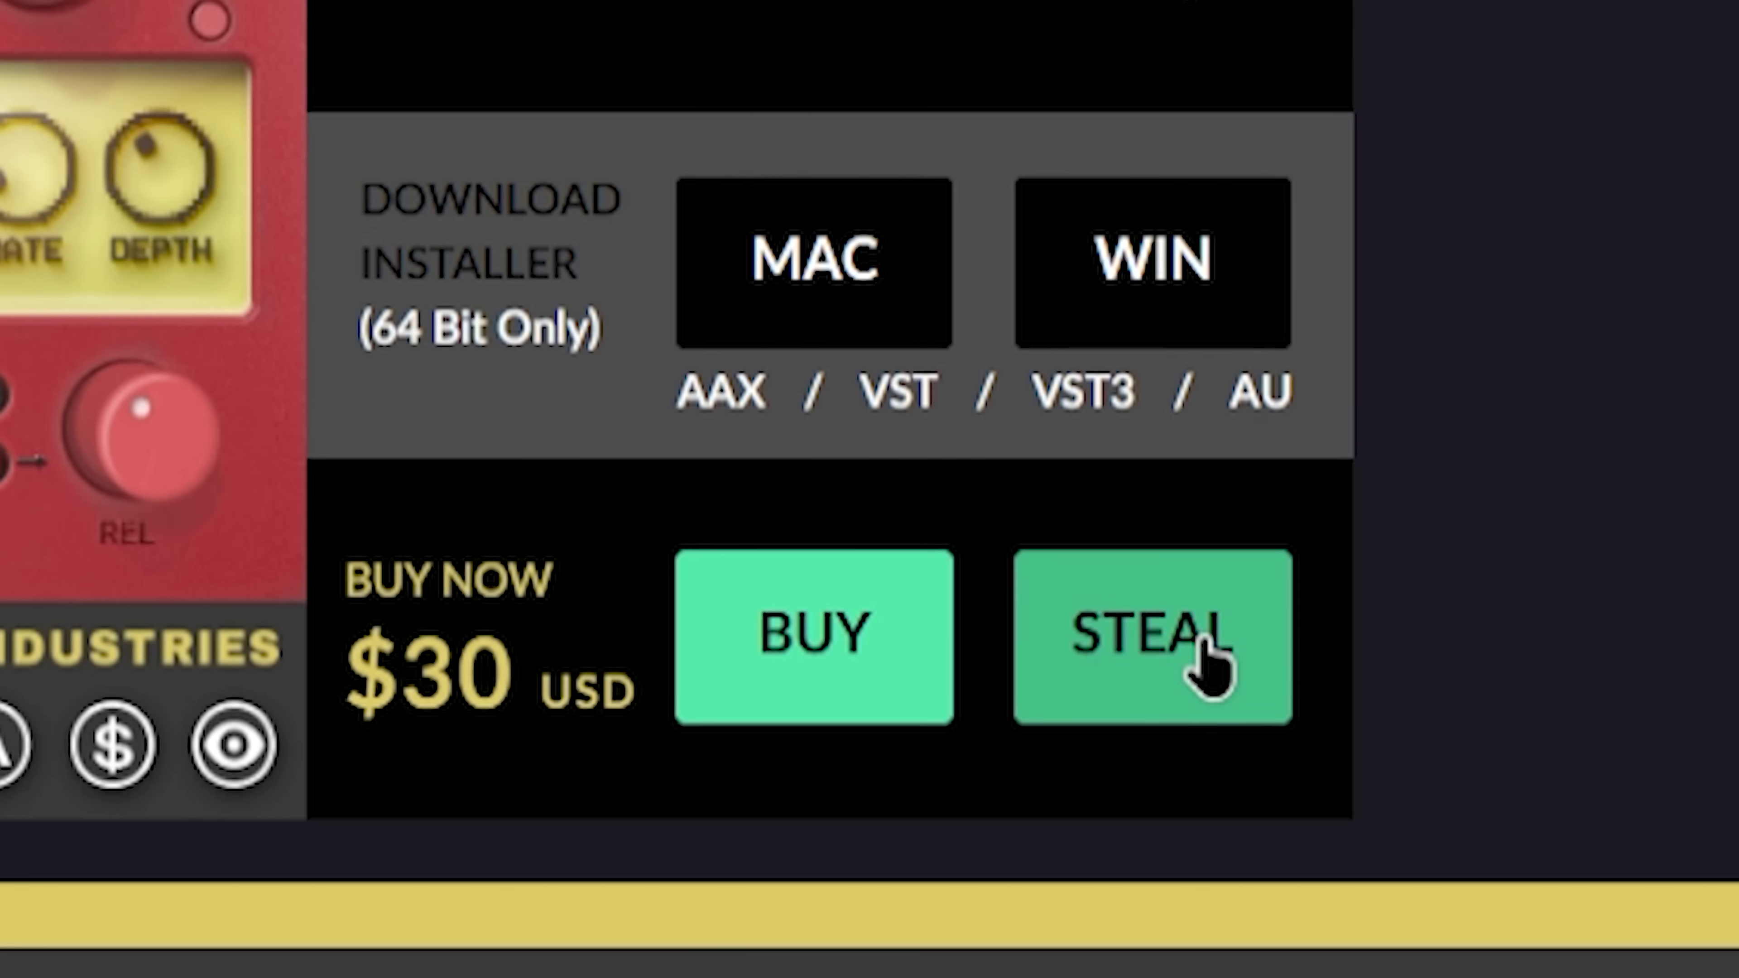
# - Take Pocket Dimension for free with STEAL and pick a reason for not paying
pyautogui.click(1171, 706)
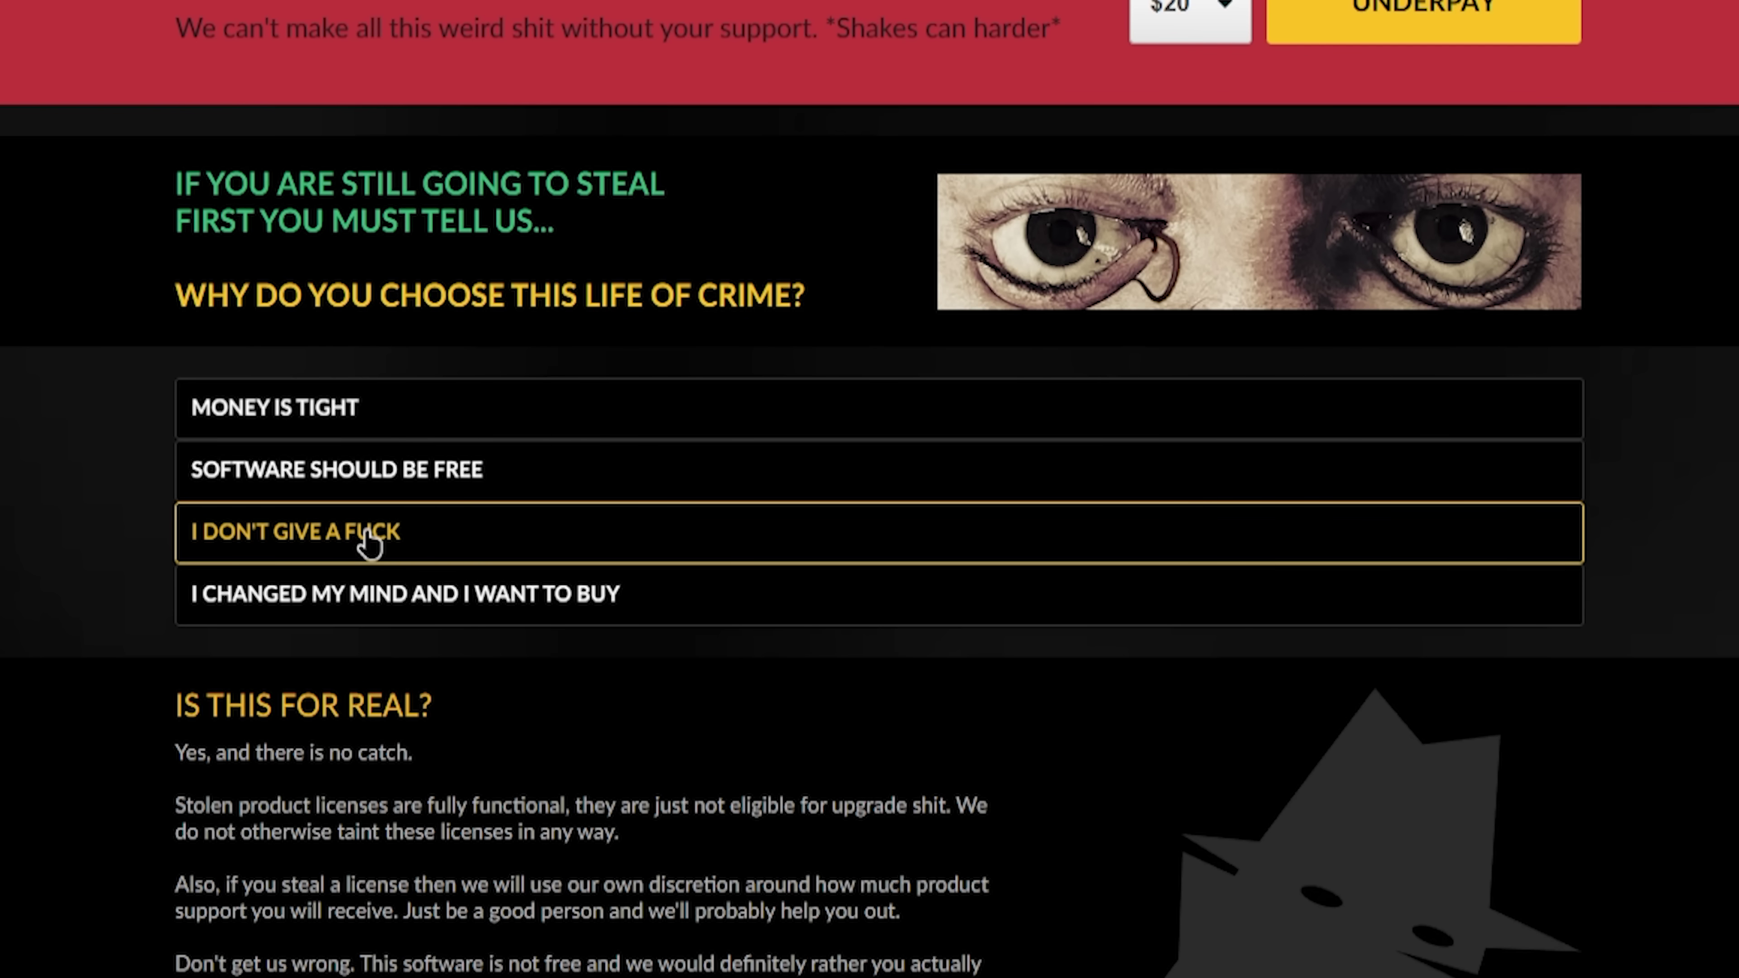
pyautogui.click(369, 541)
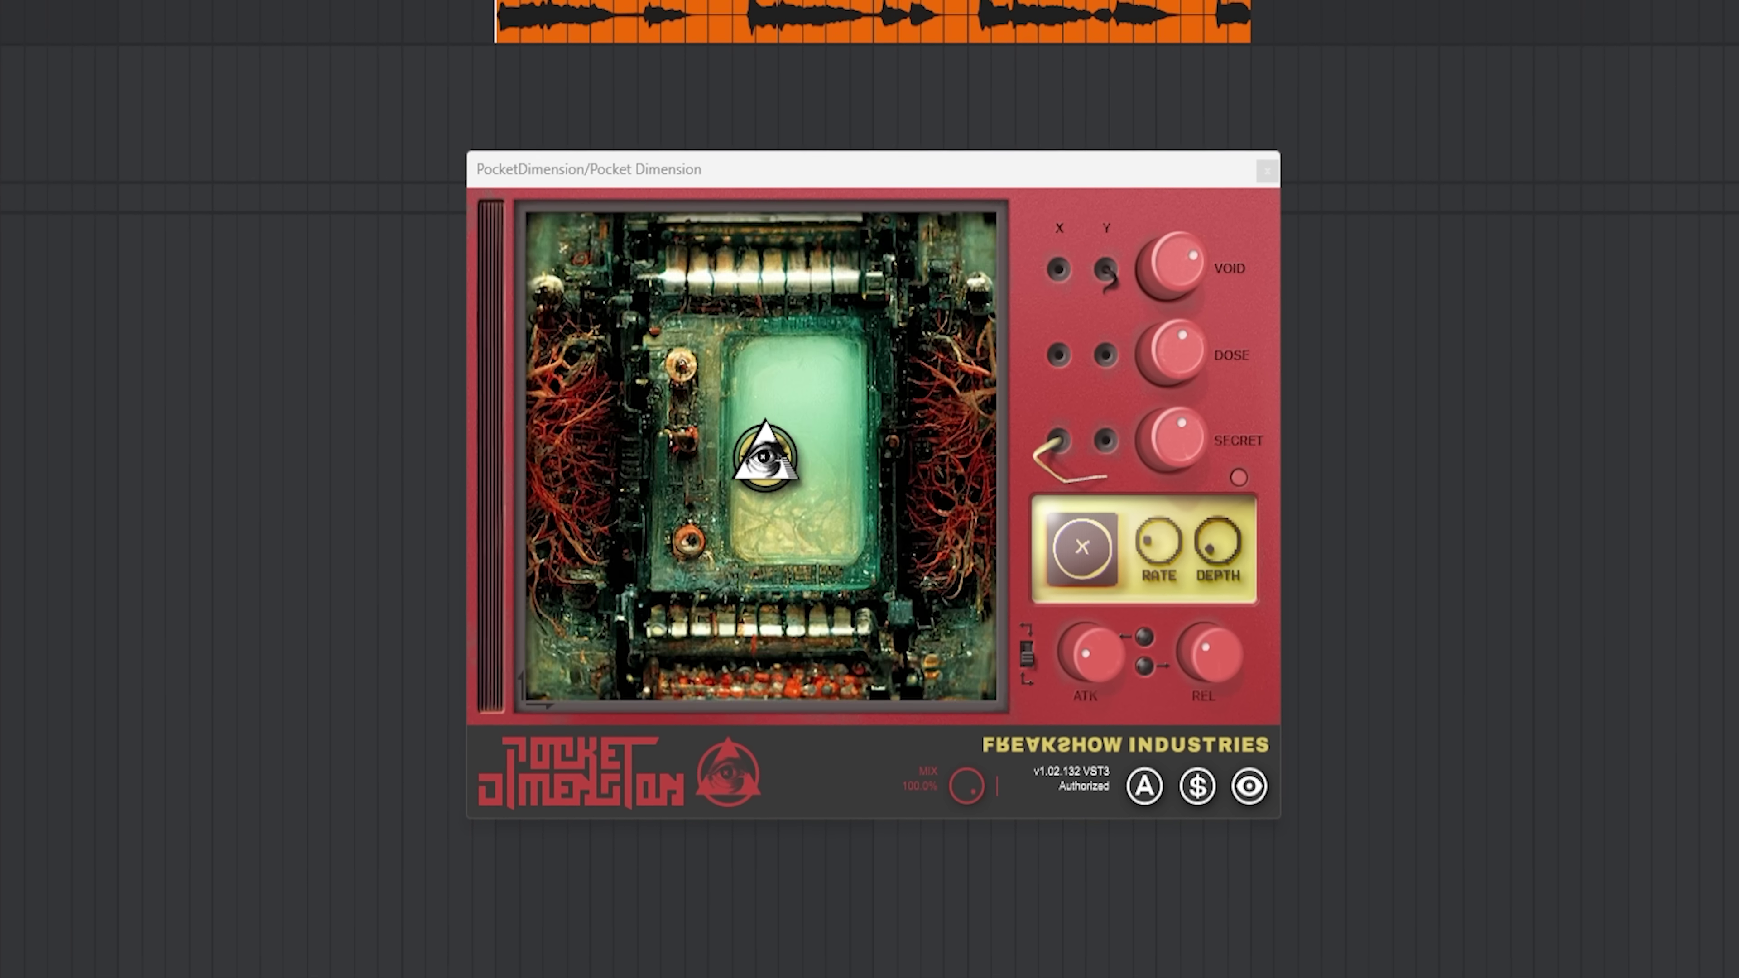
# - Play the orange clip through Pocket Dimension, sweeping the XY eye, enabling descriptions and showing modulation symbols
pyautogui.press('space')
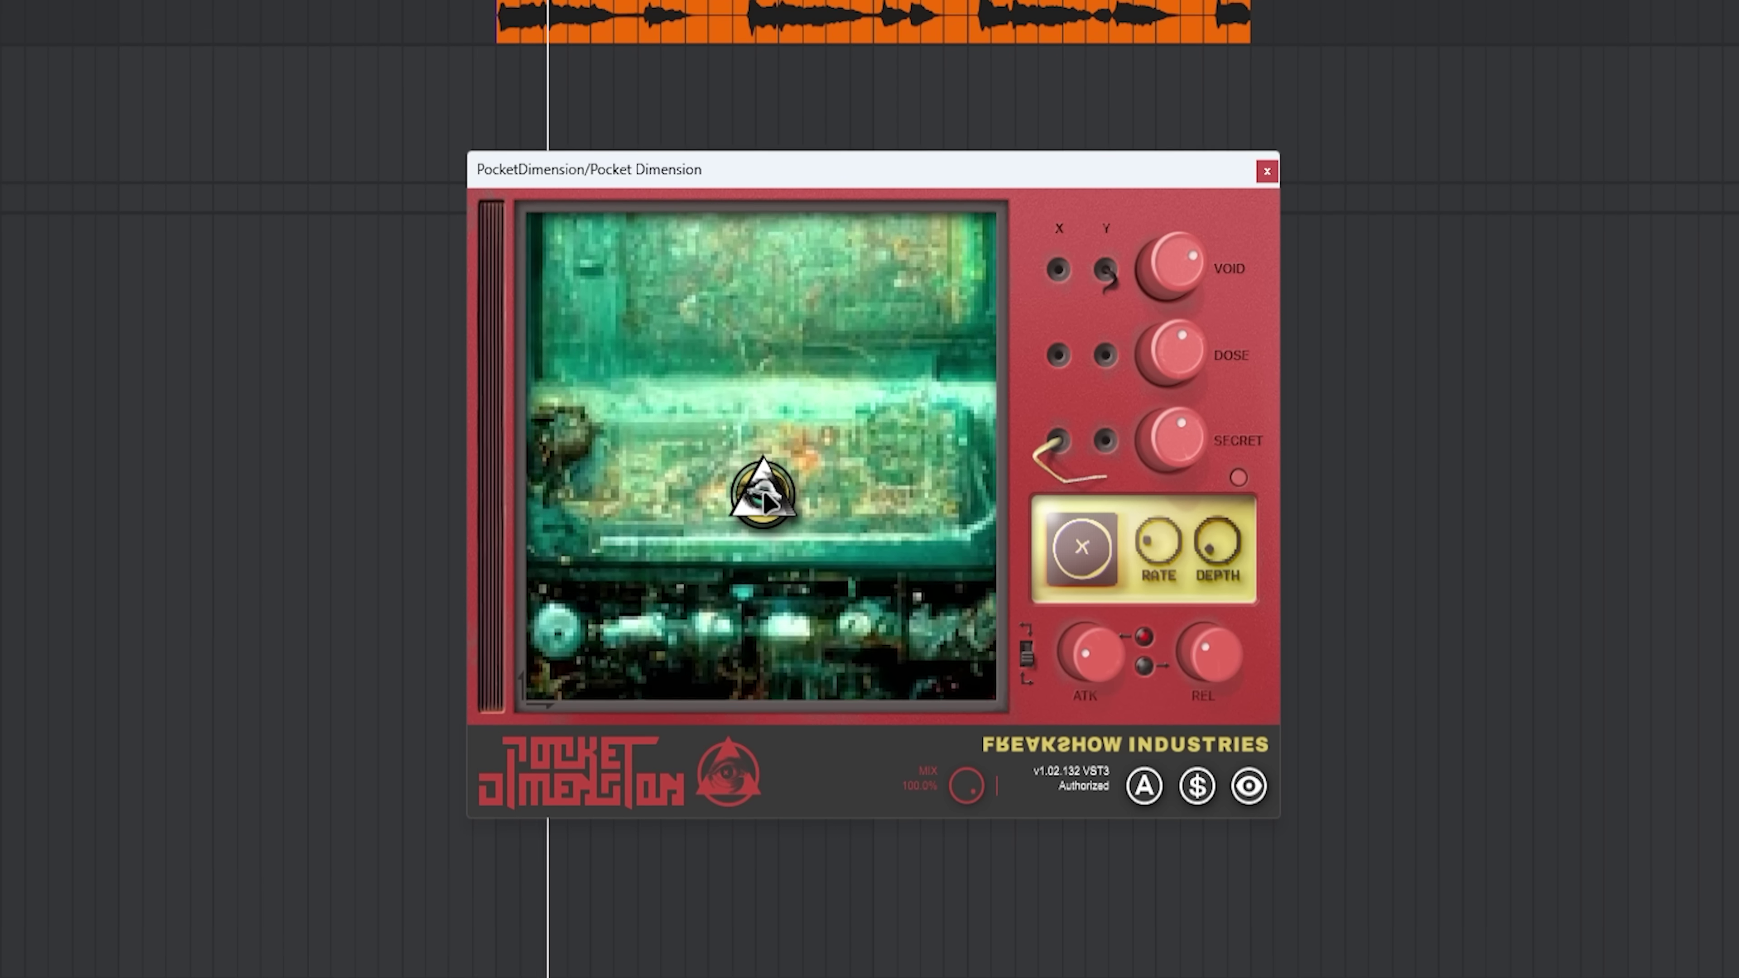
pyautogui.moveTo(767, 500); pyautogui.dragTo(856, 525)
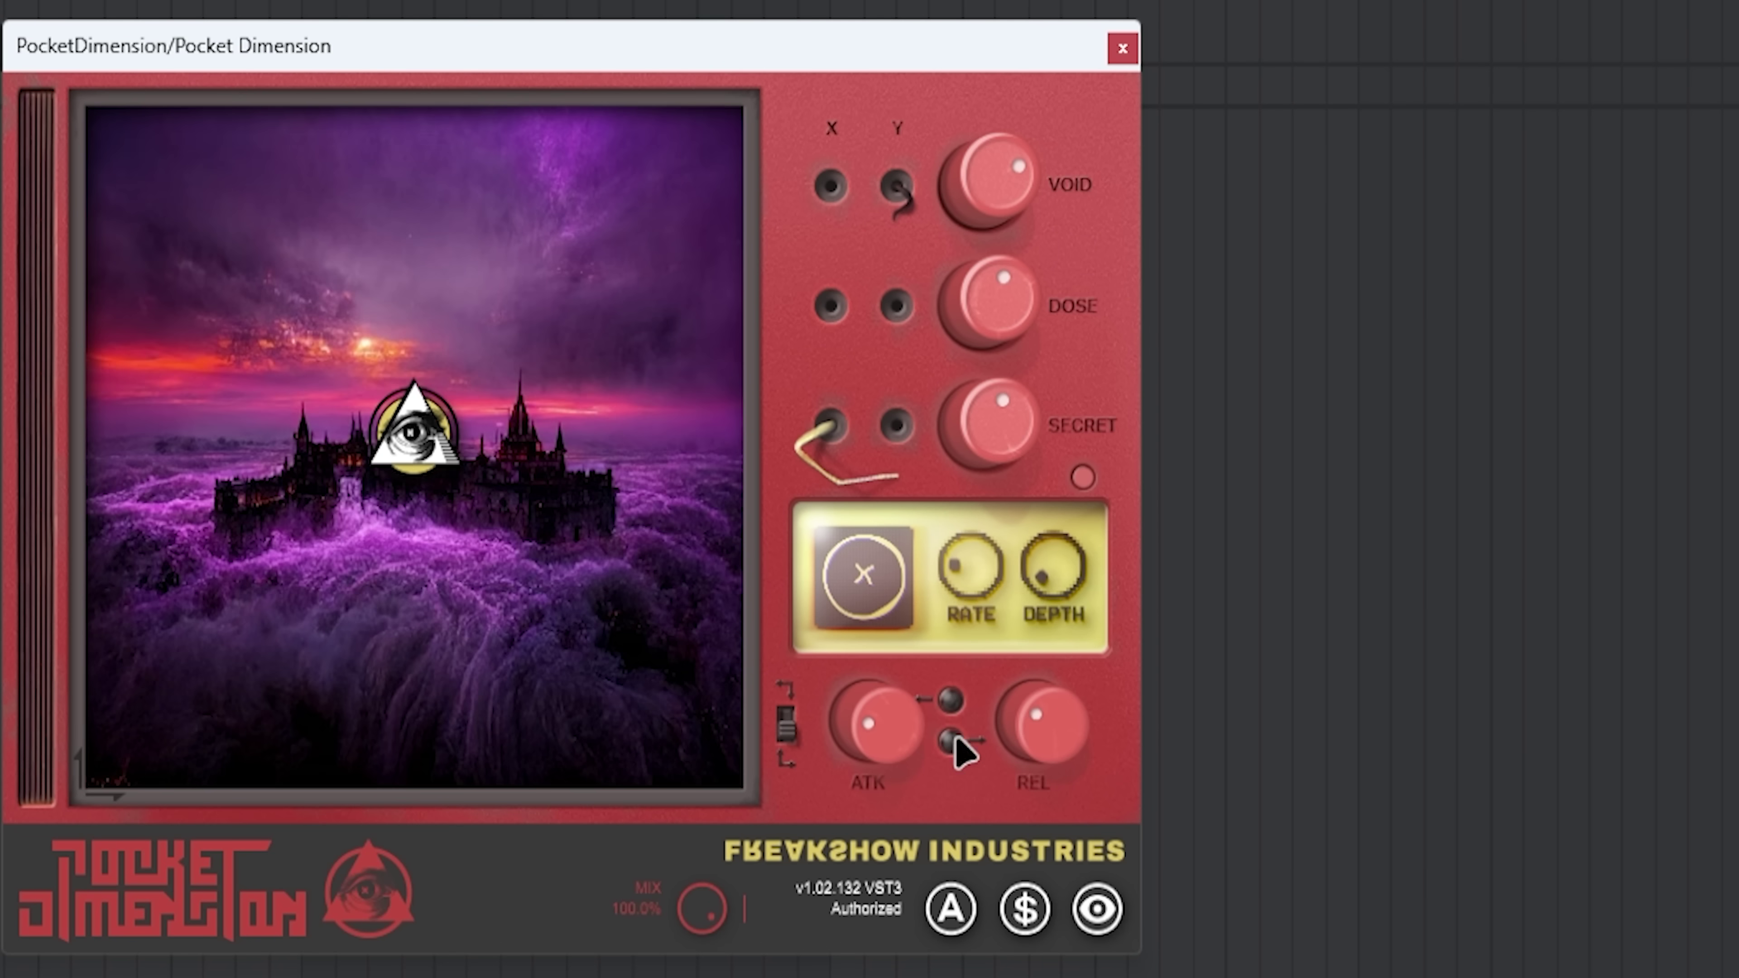
pyautogui.click(1097, 909)
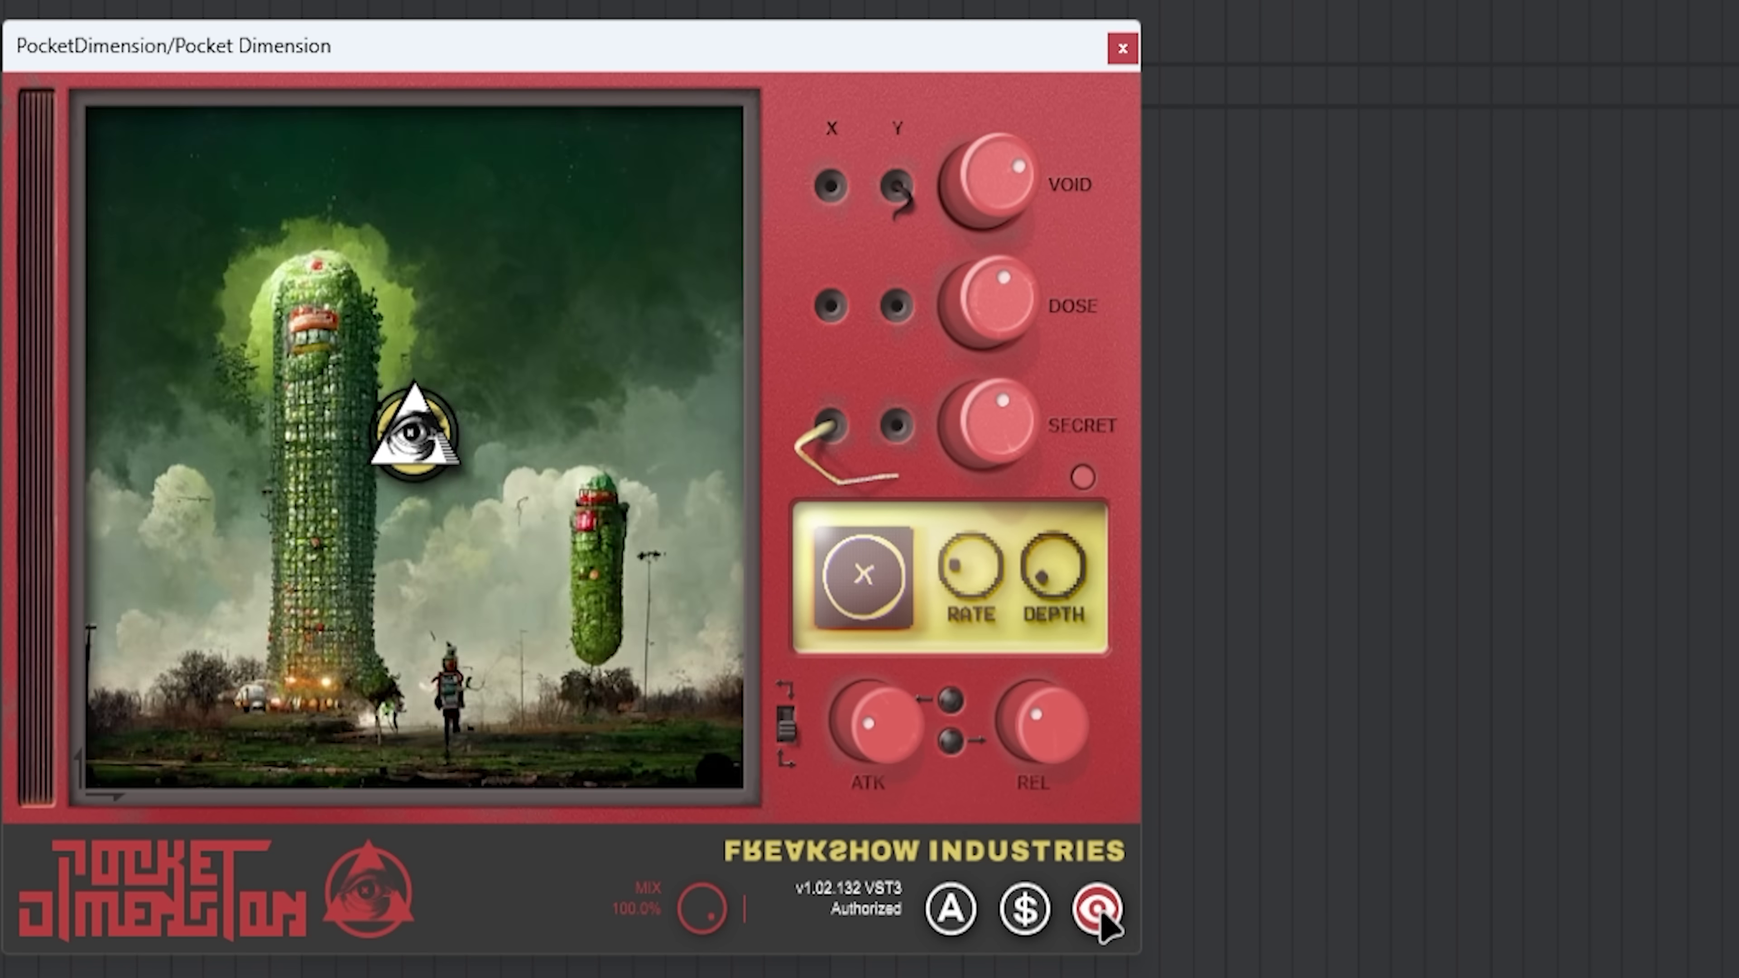
pyautogui.moveTo(1028, 165)
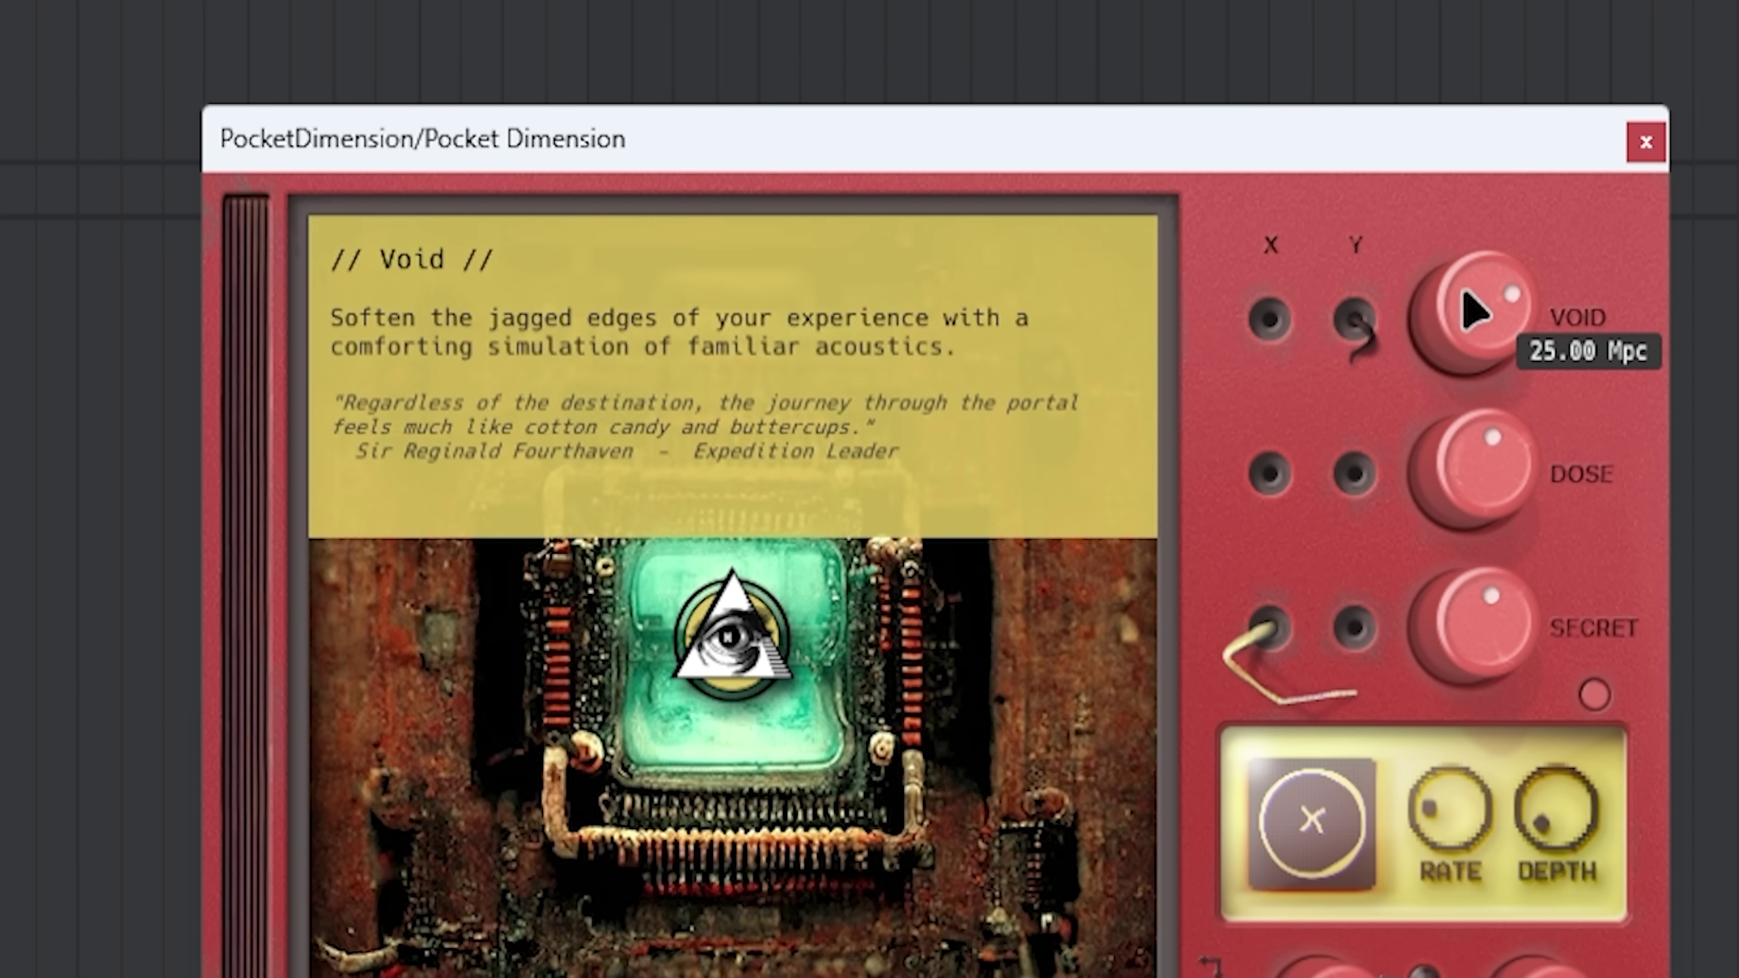
pyautogui.moveTo(1487, 453)
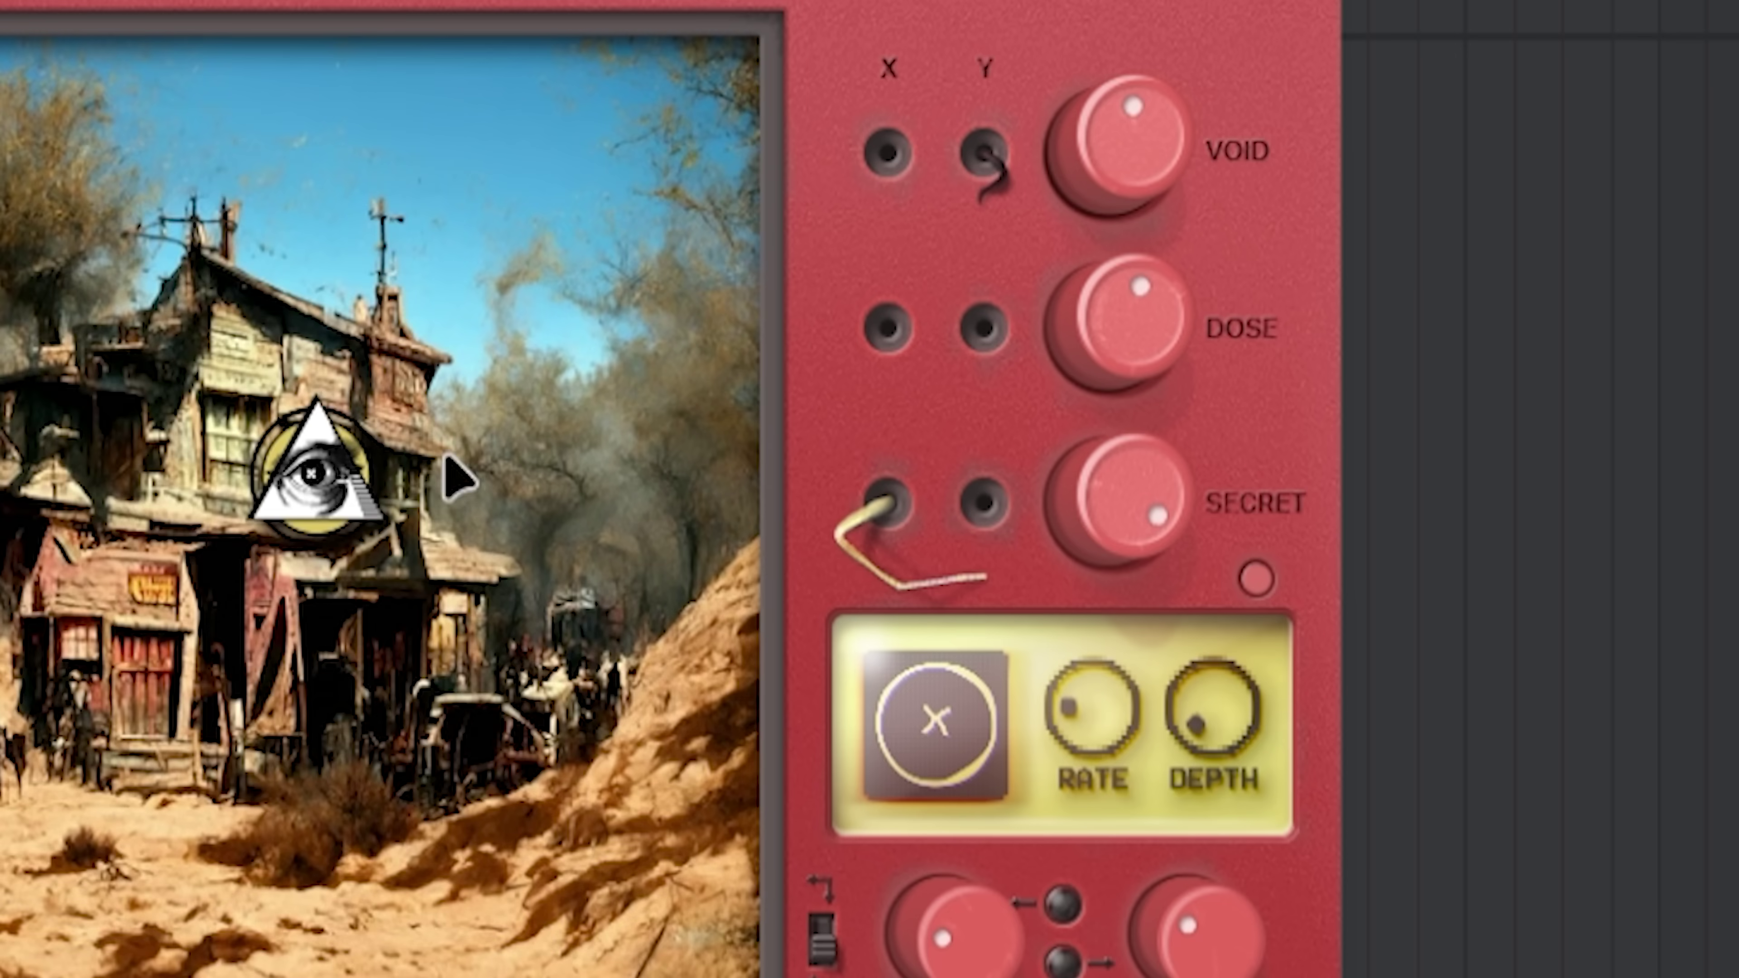
pyautogui.moveTo(318, 474); pyautogui.dragTo(12, 552)
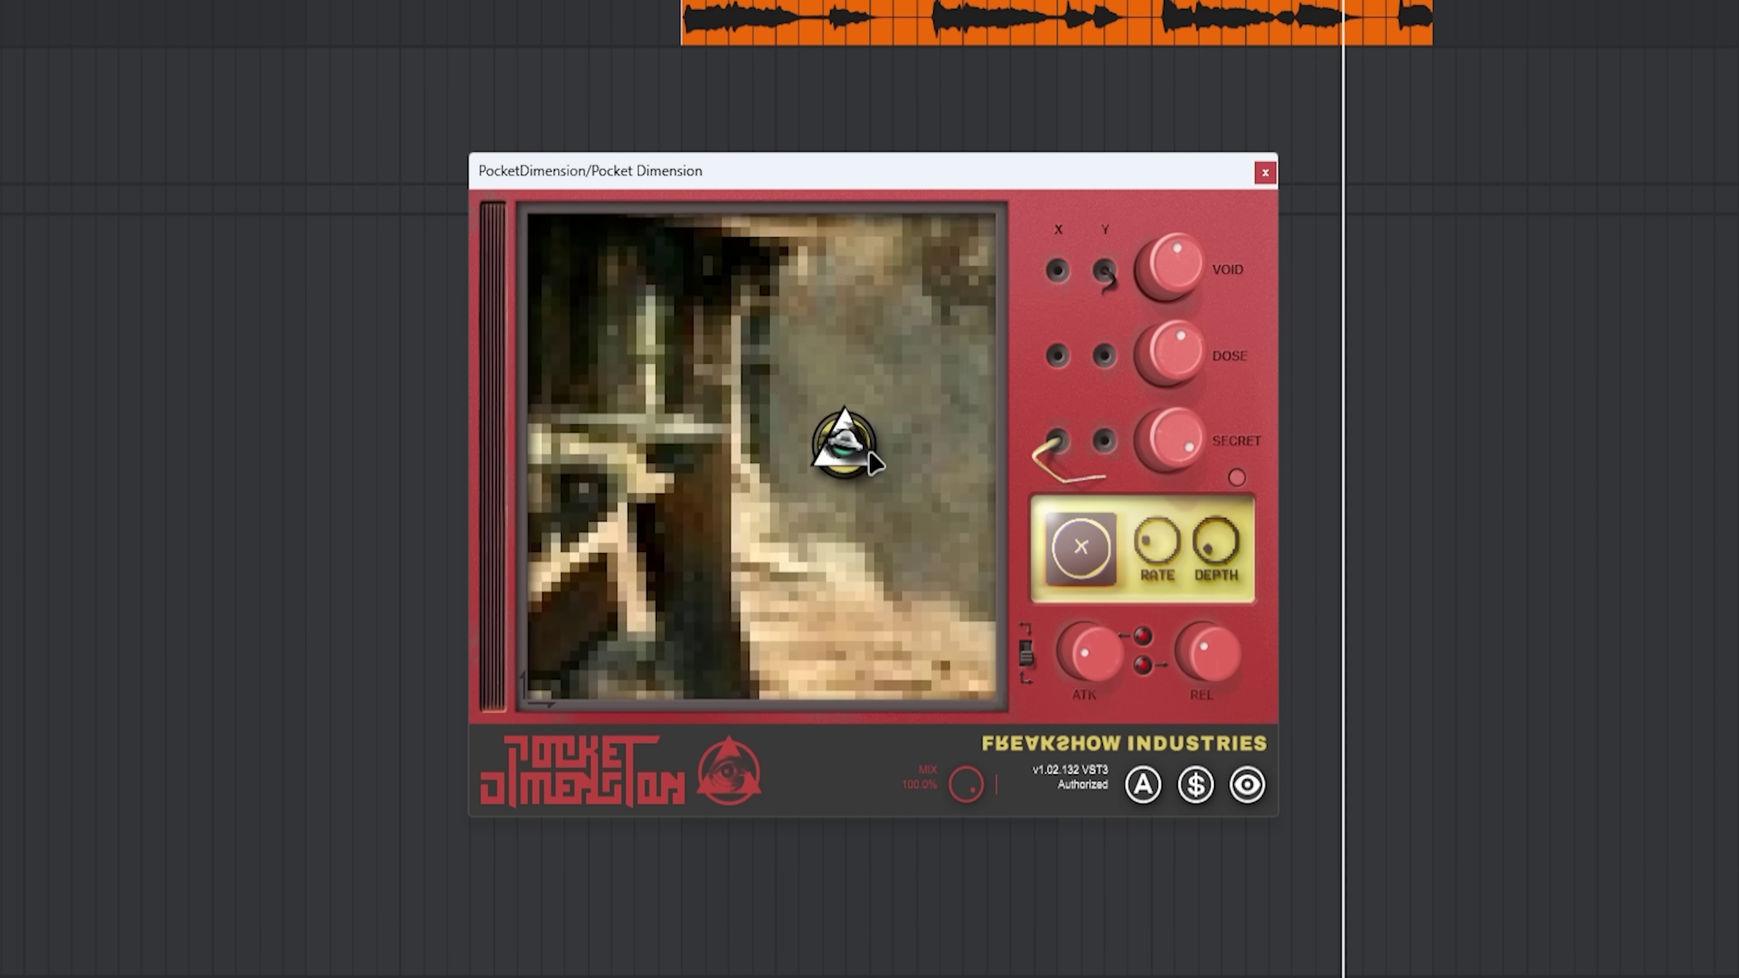
pyautogui.click(771, 312)
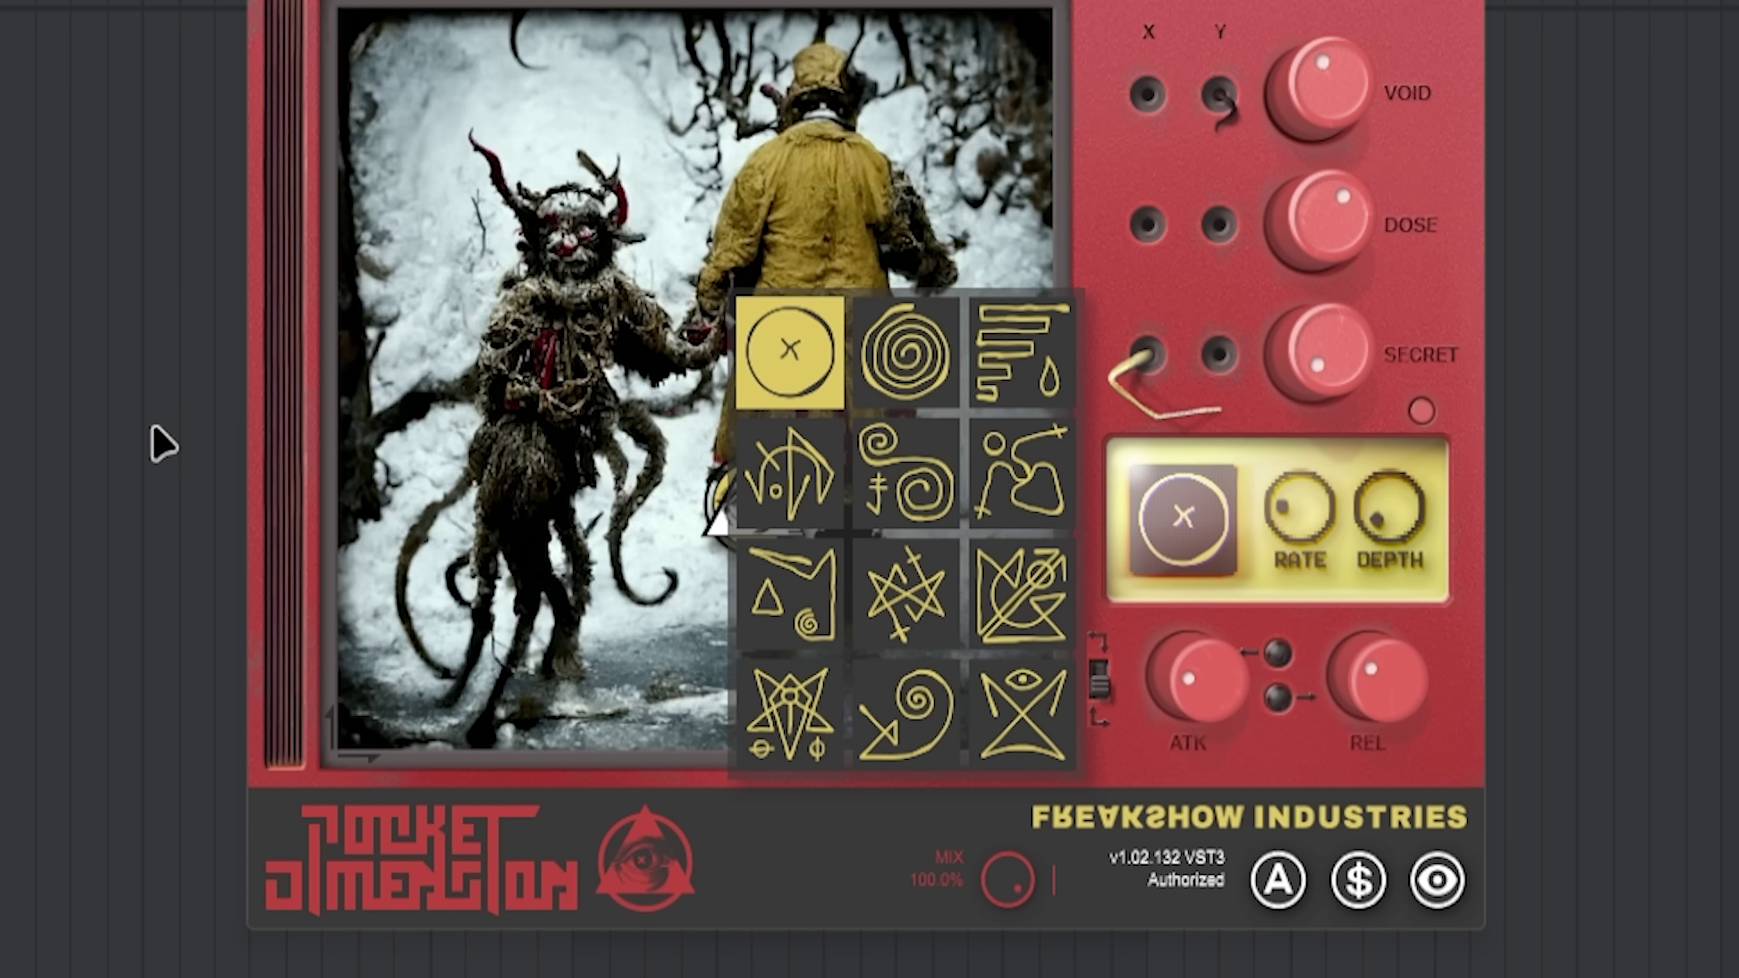
# - Pick the bottom-left symbol, link DOSE to X and SECRET to Y, and move the eye down-left
pyautogui.click(791, 746)
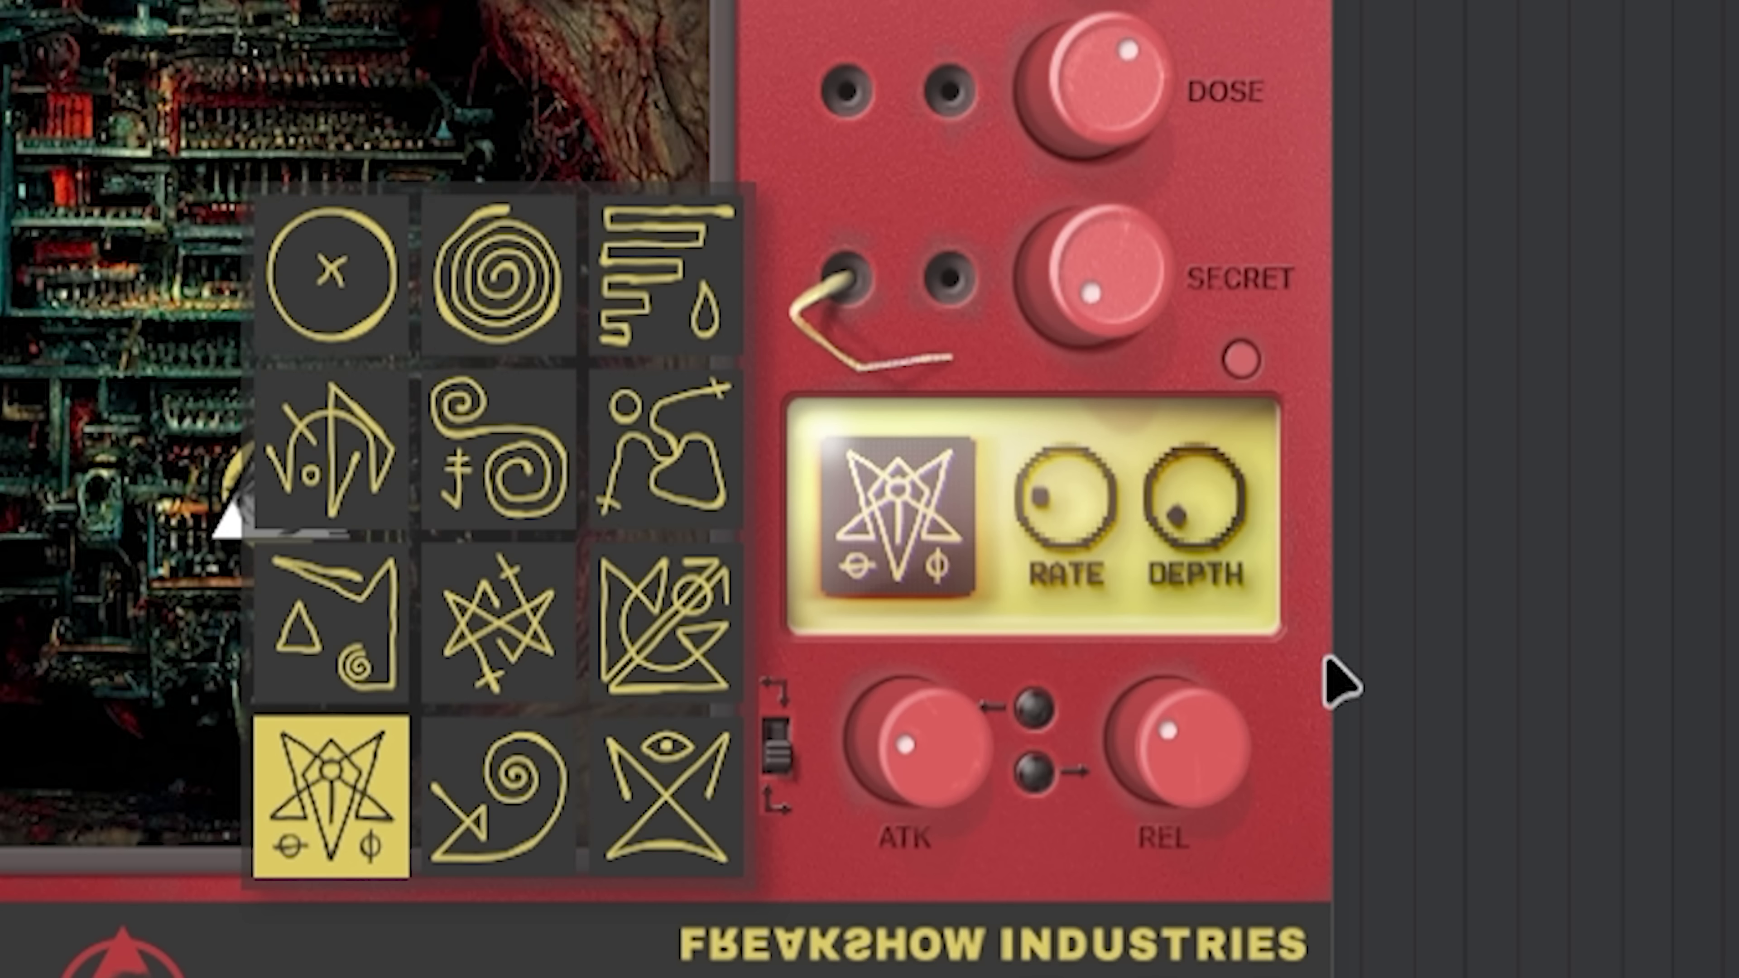
pyautogui.click(859, 579)
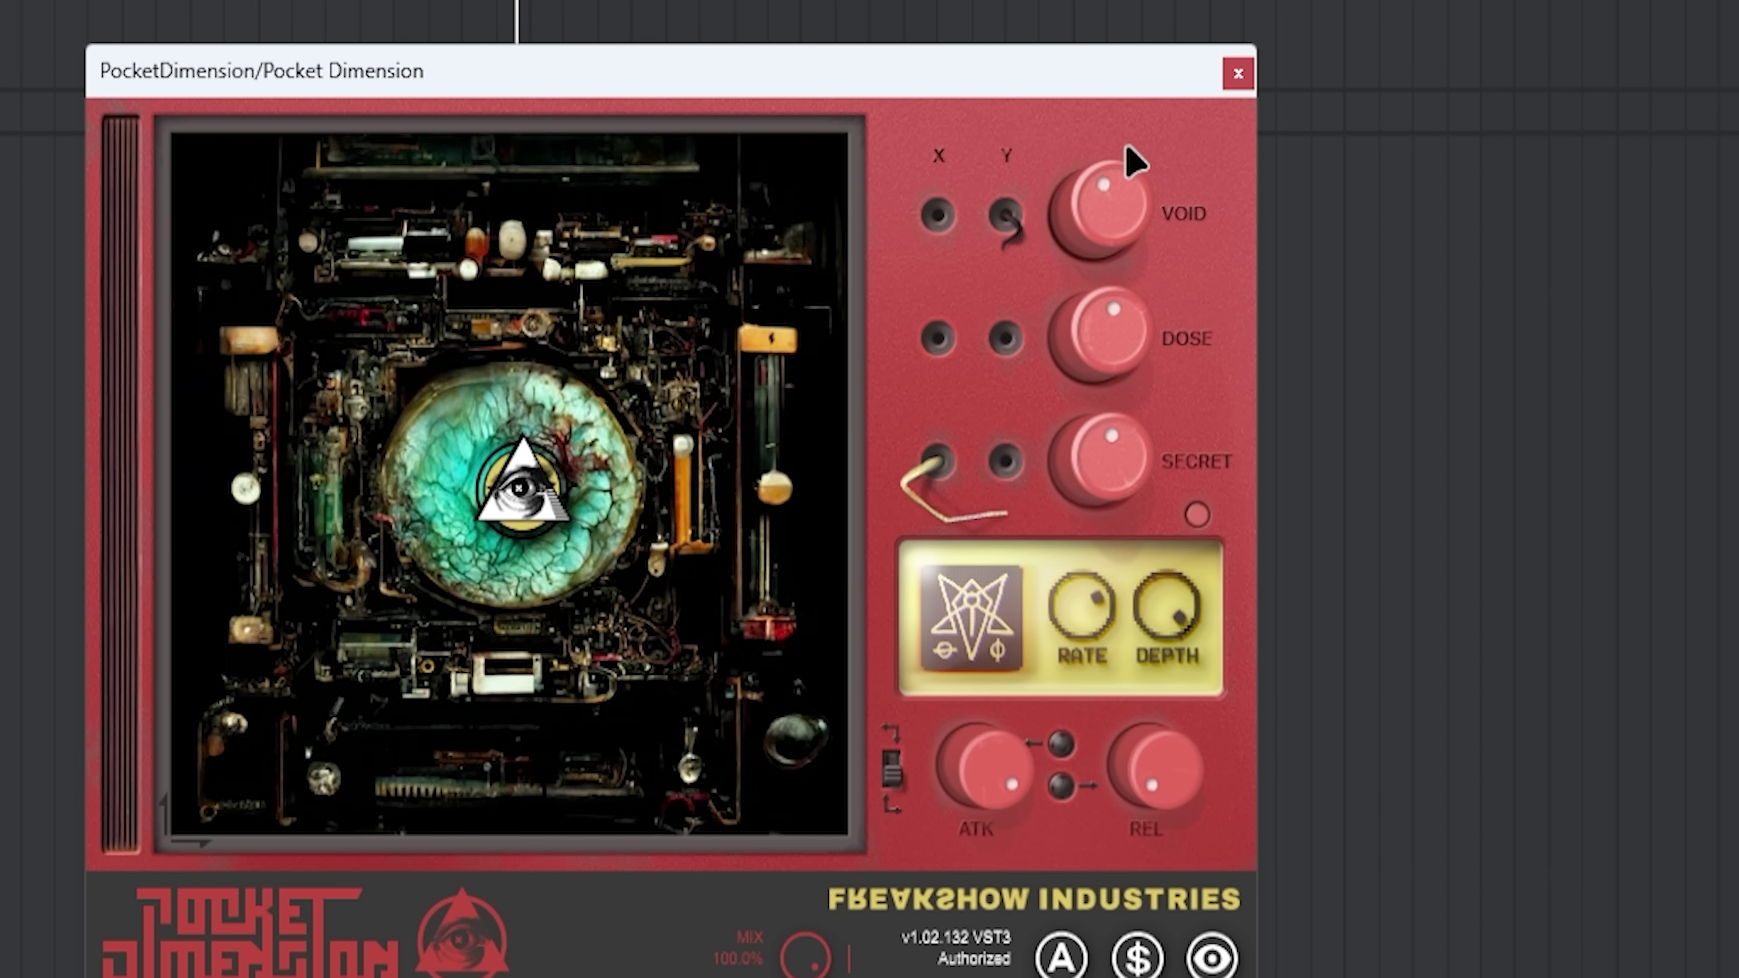
pyautogui.click(937, 338)
pyautogui.click(1005, 460)
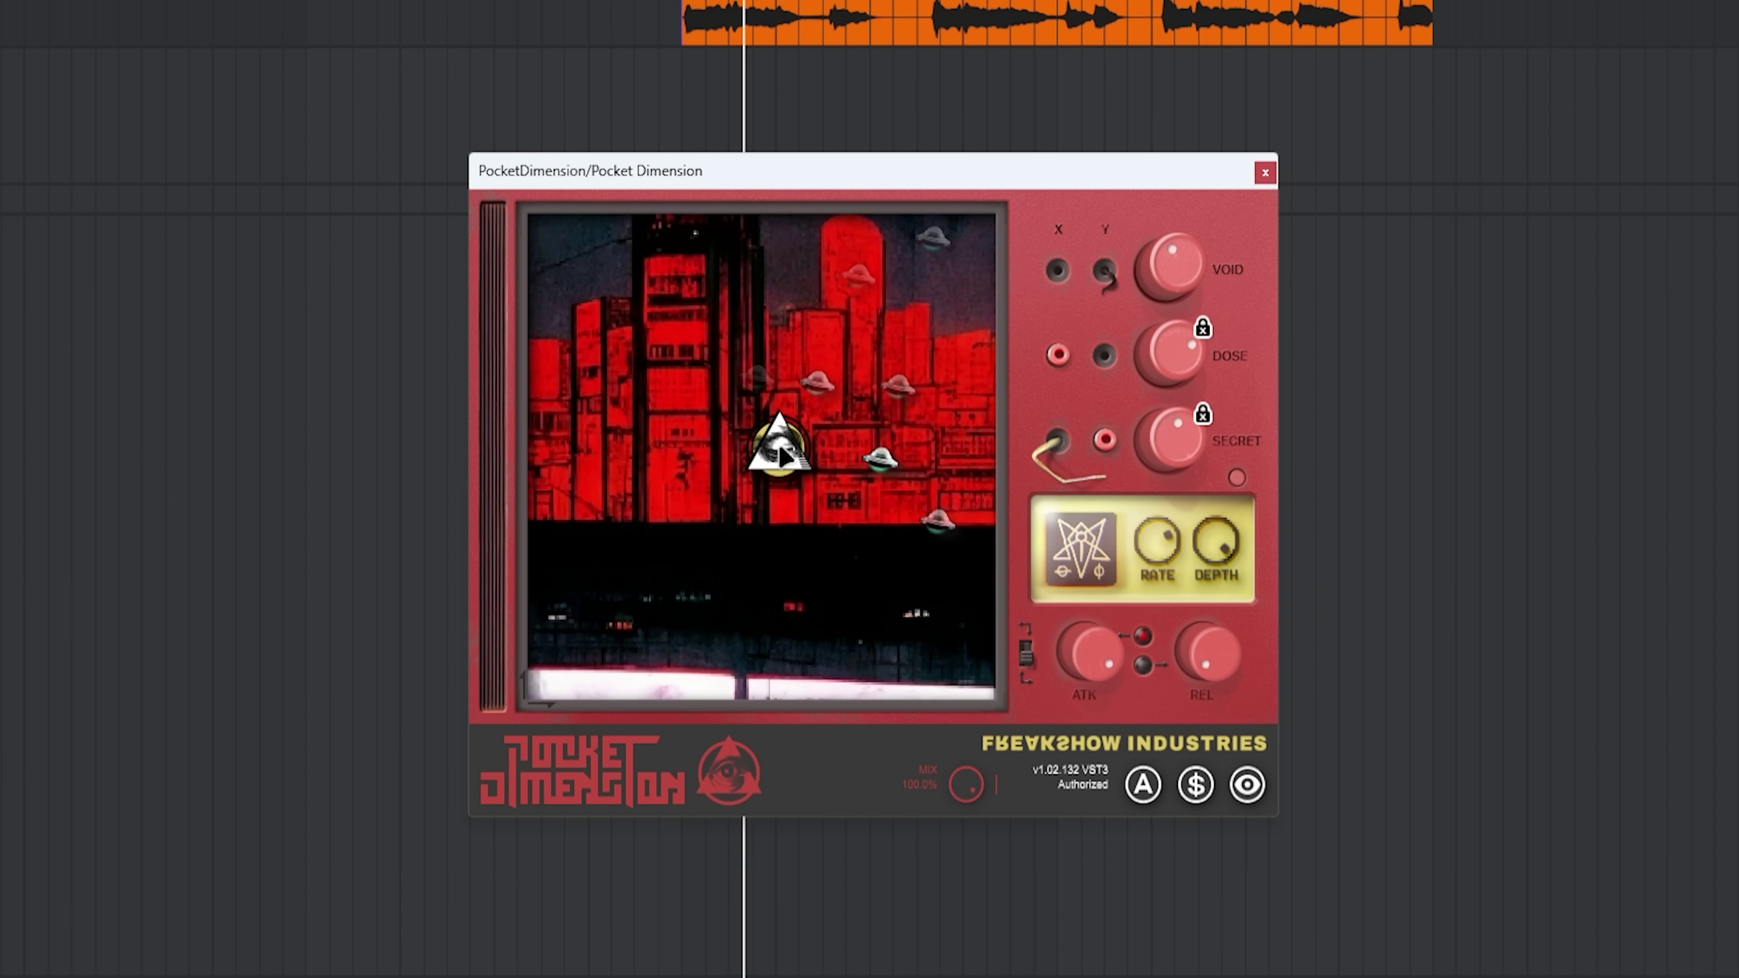
pyautogui.moveTo(783, 456)
pyautogui.mouseDown()
pyautogui.moveTo(740, 484)
pyautogui.moveTo(751, 441)
pyautogui.moveTo(767, 459)
pyautogui.mouseUp()
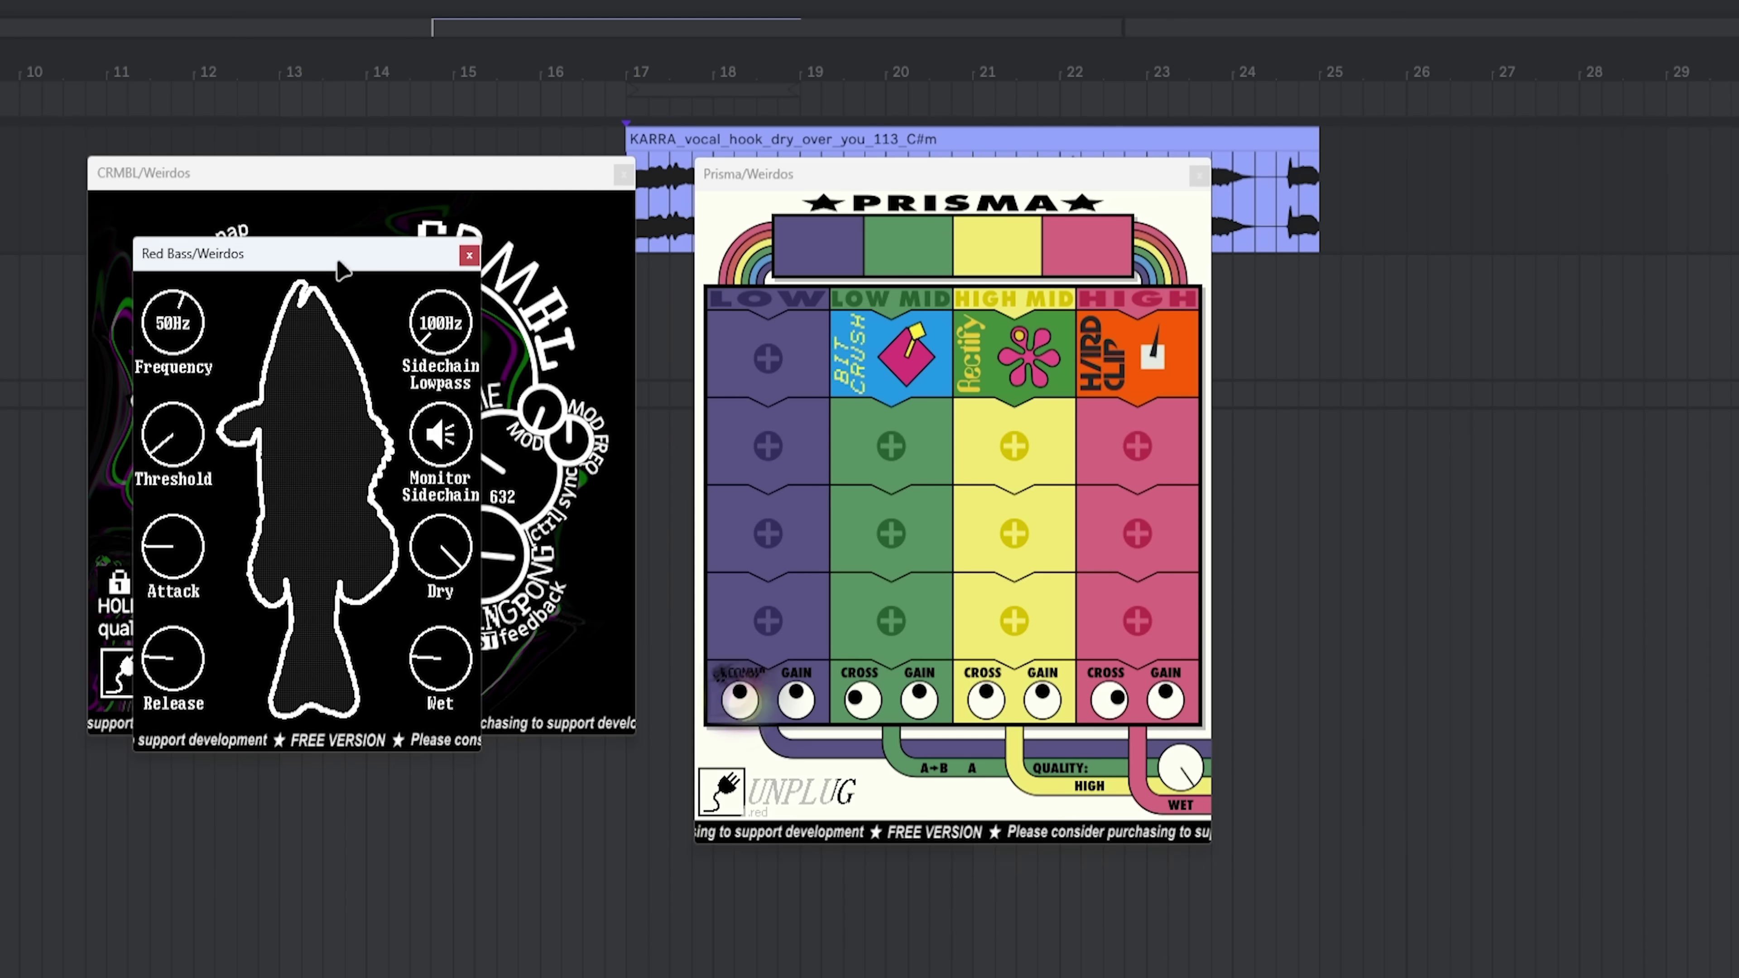
# - Move Red Bass to the right edge and raise CRMBL's PITCH to 24, adjusting DRY/WET along the way
pyautogui.moveTo(340, 269); pyautogui.dragTo(1504, 257)
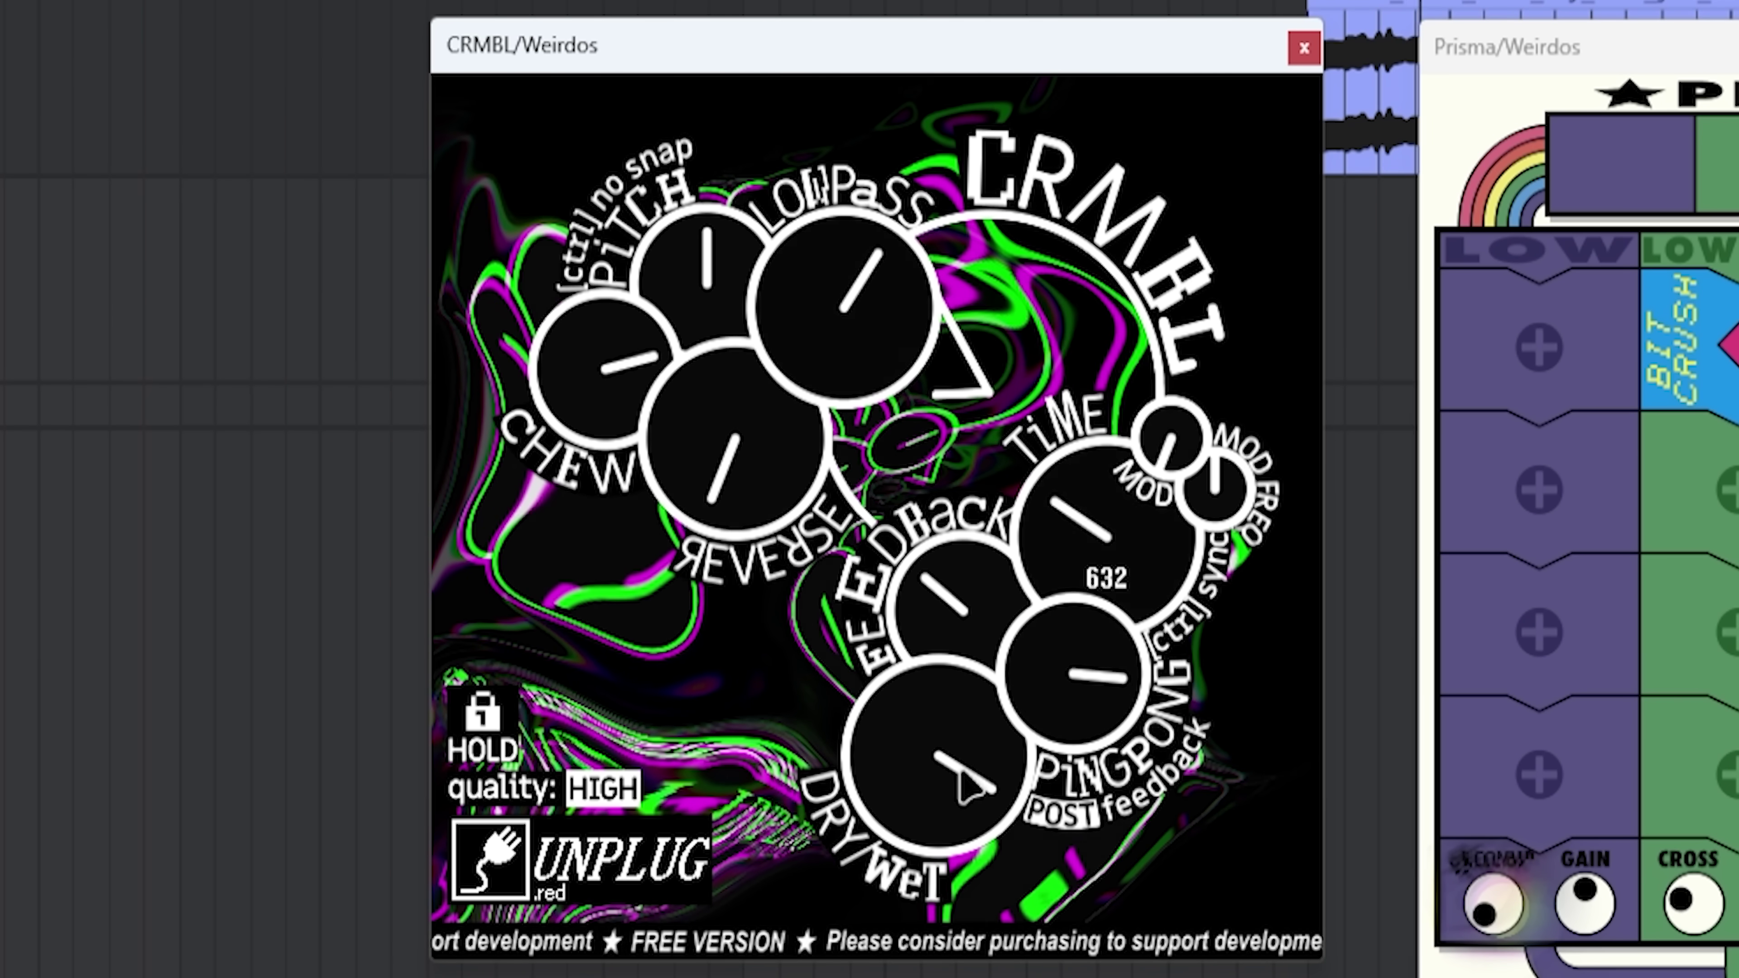
pyautogui.moveTo(880, 702); pyautogui.dragTo(880, 657)
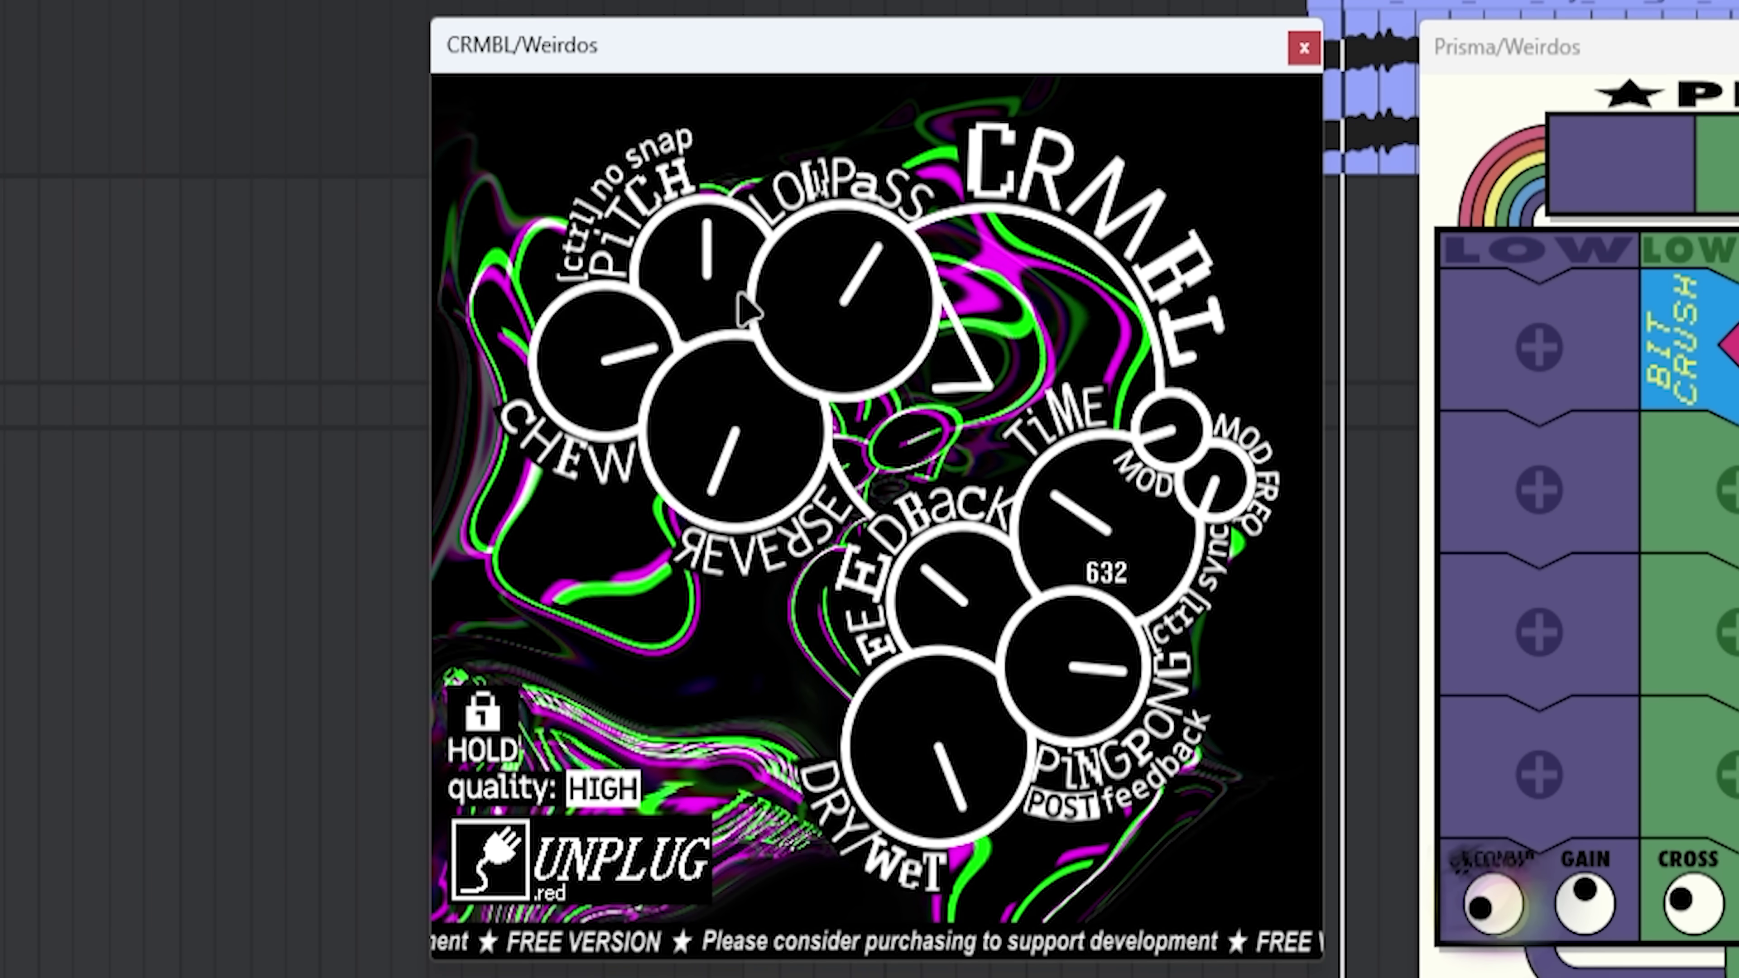
pyautogui.moveTo(746, 308); pyautogui.dragTo(746, 287)
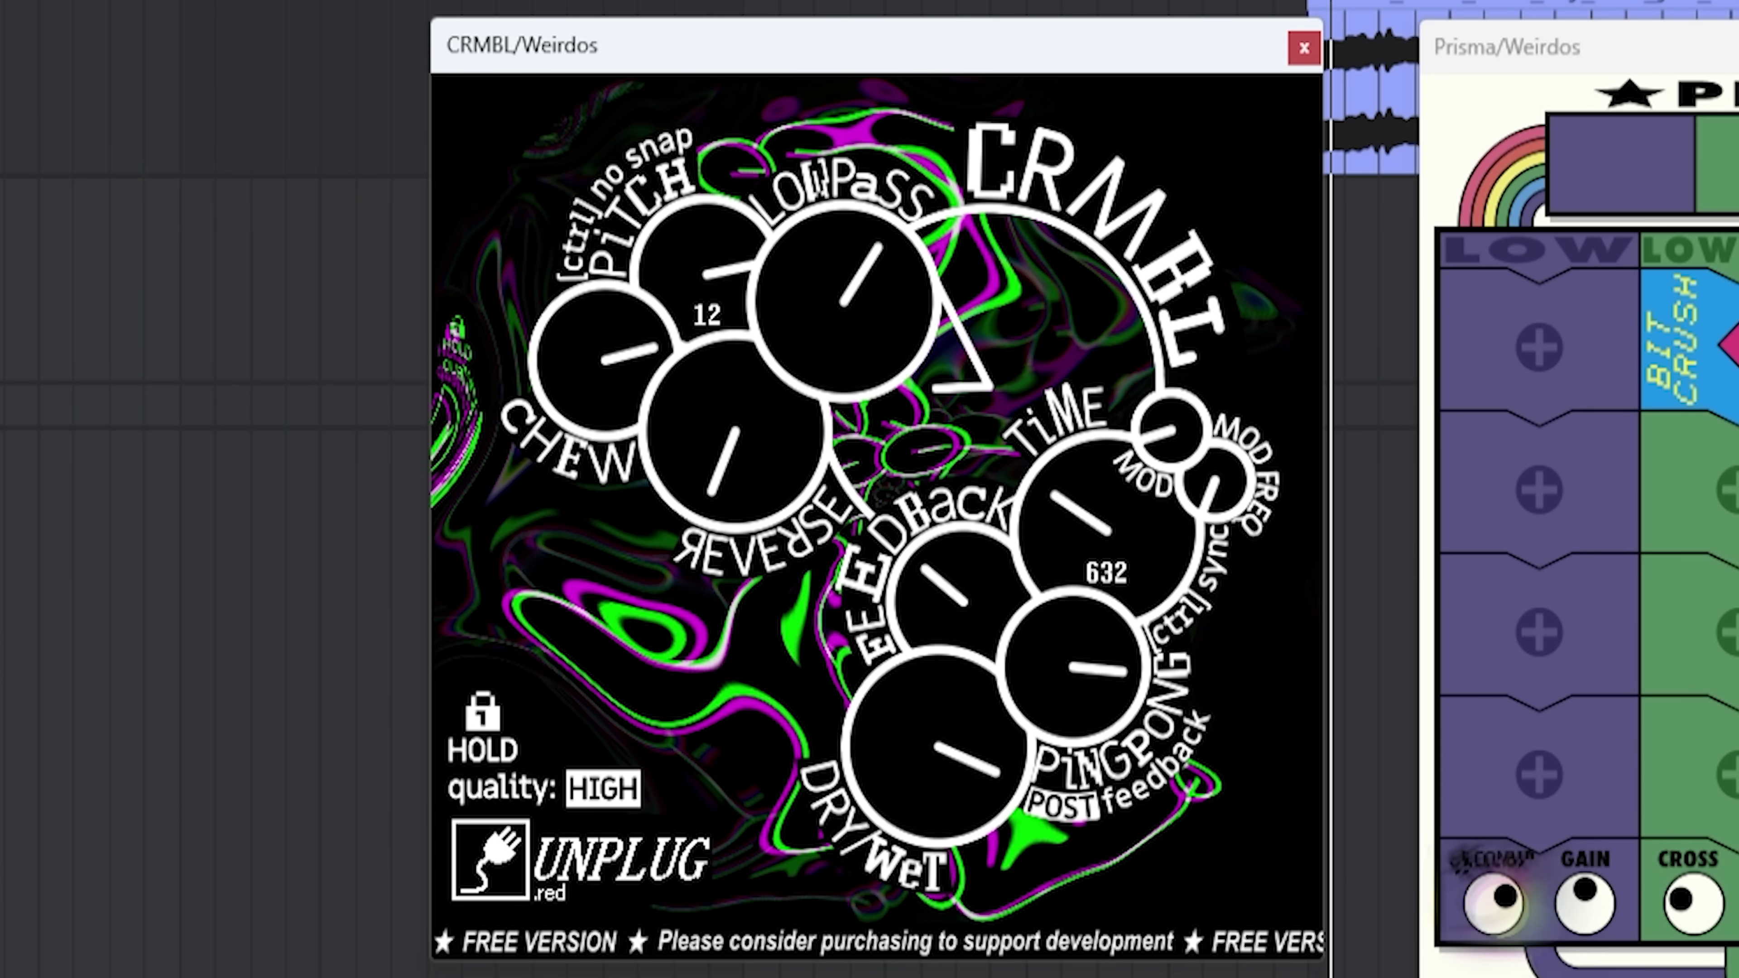
pyautogui.moveTo(934, 754); pyautogui.dragTo(935, 781)
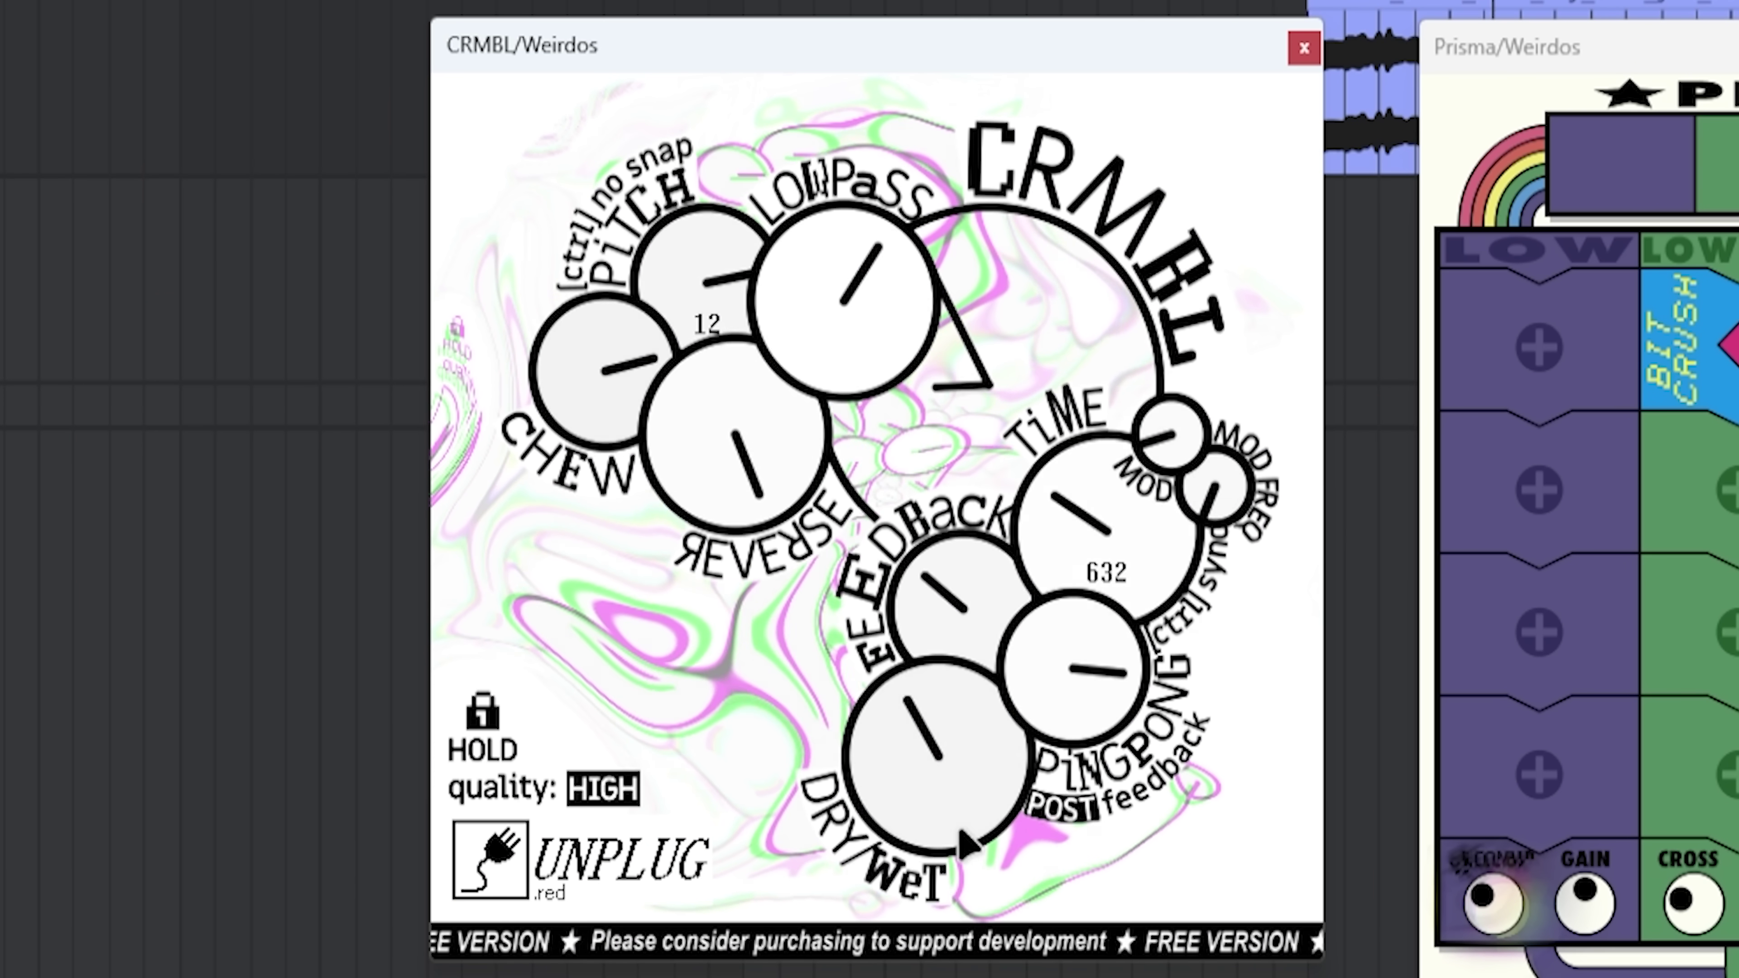
pyautogui.moveTo(705, 274); pyautogui.dragTo(705, 254)
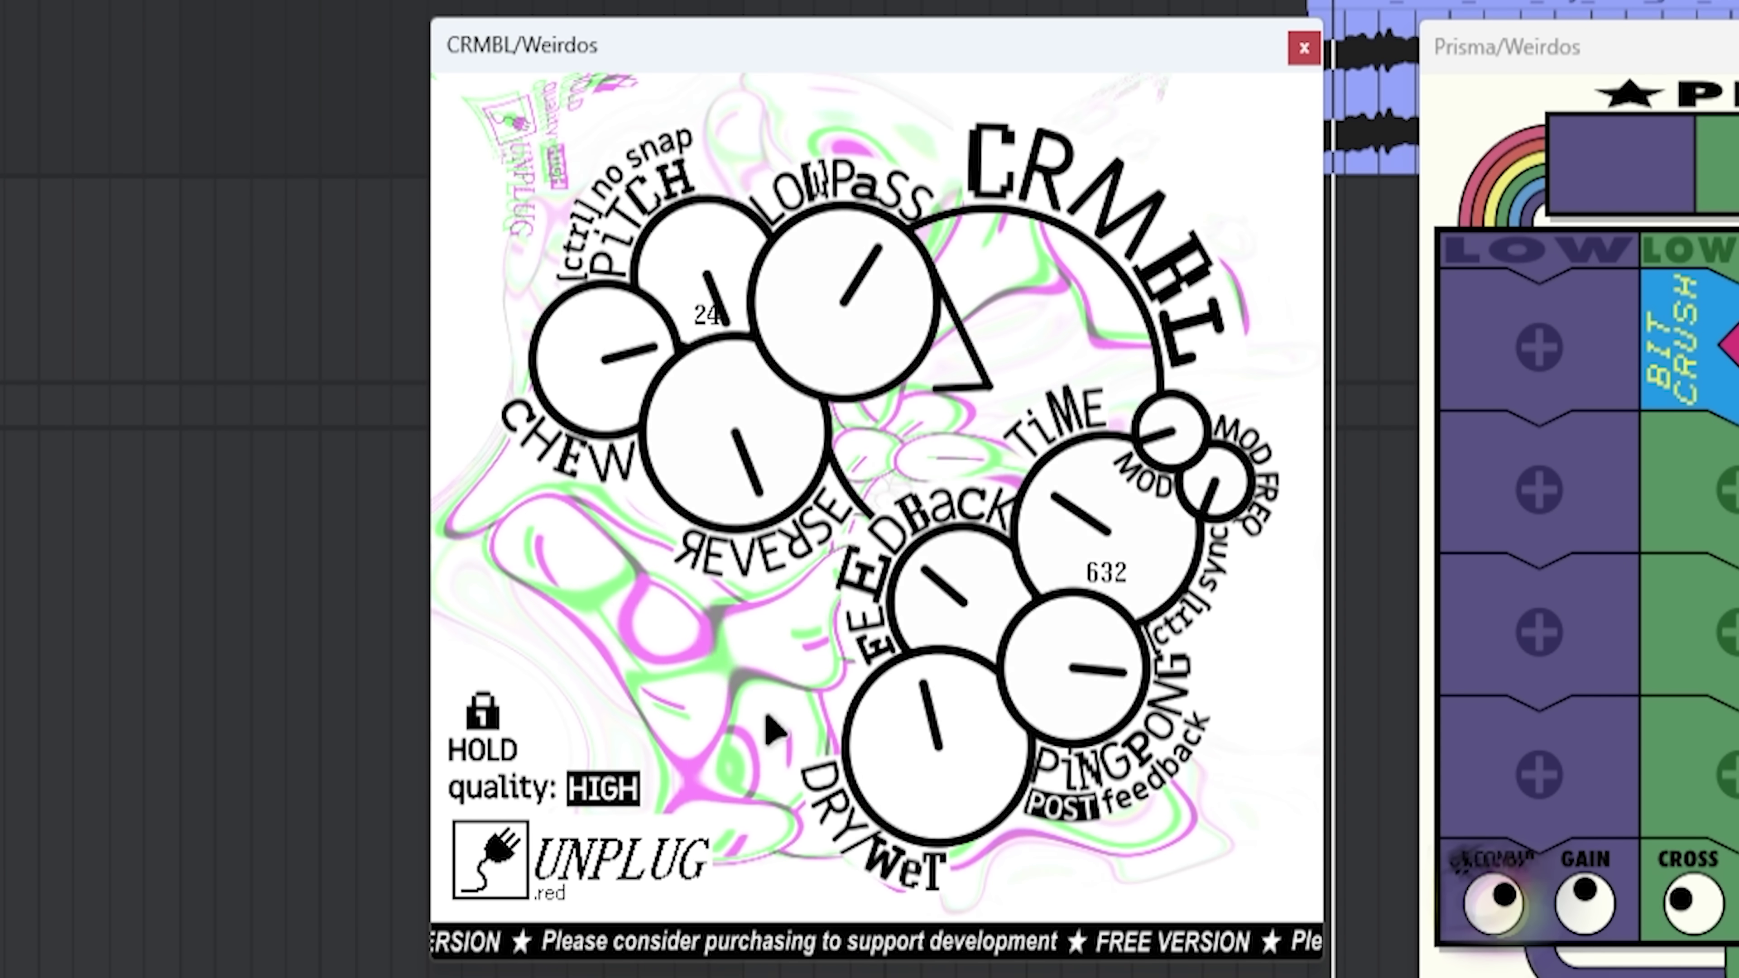
pyautogui.moveTo(983, 791); pyautogui.dragTo(982, 822)
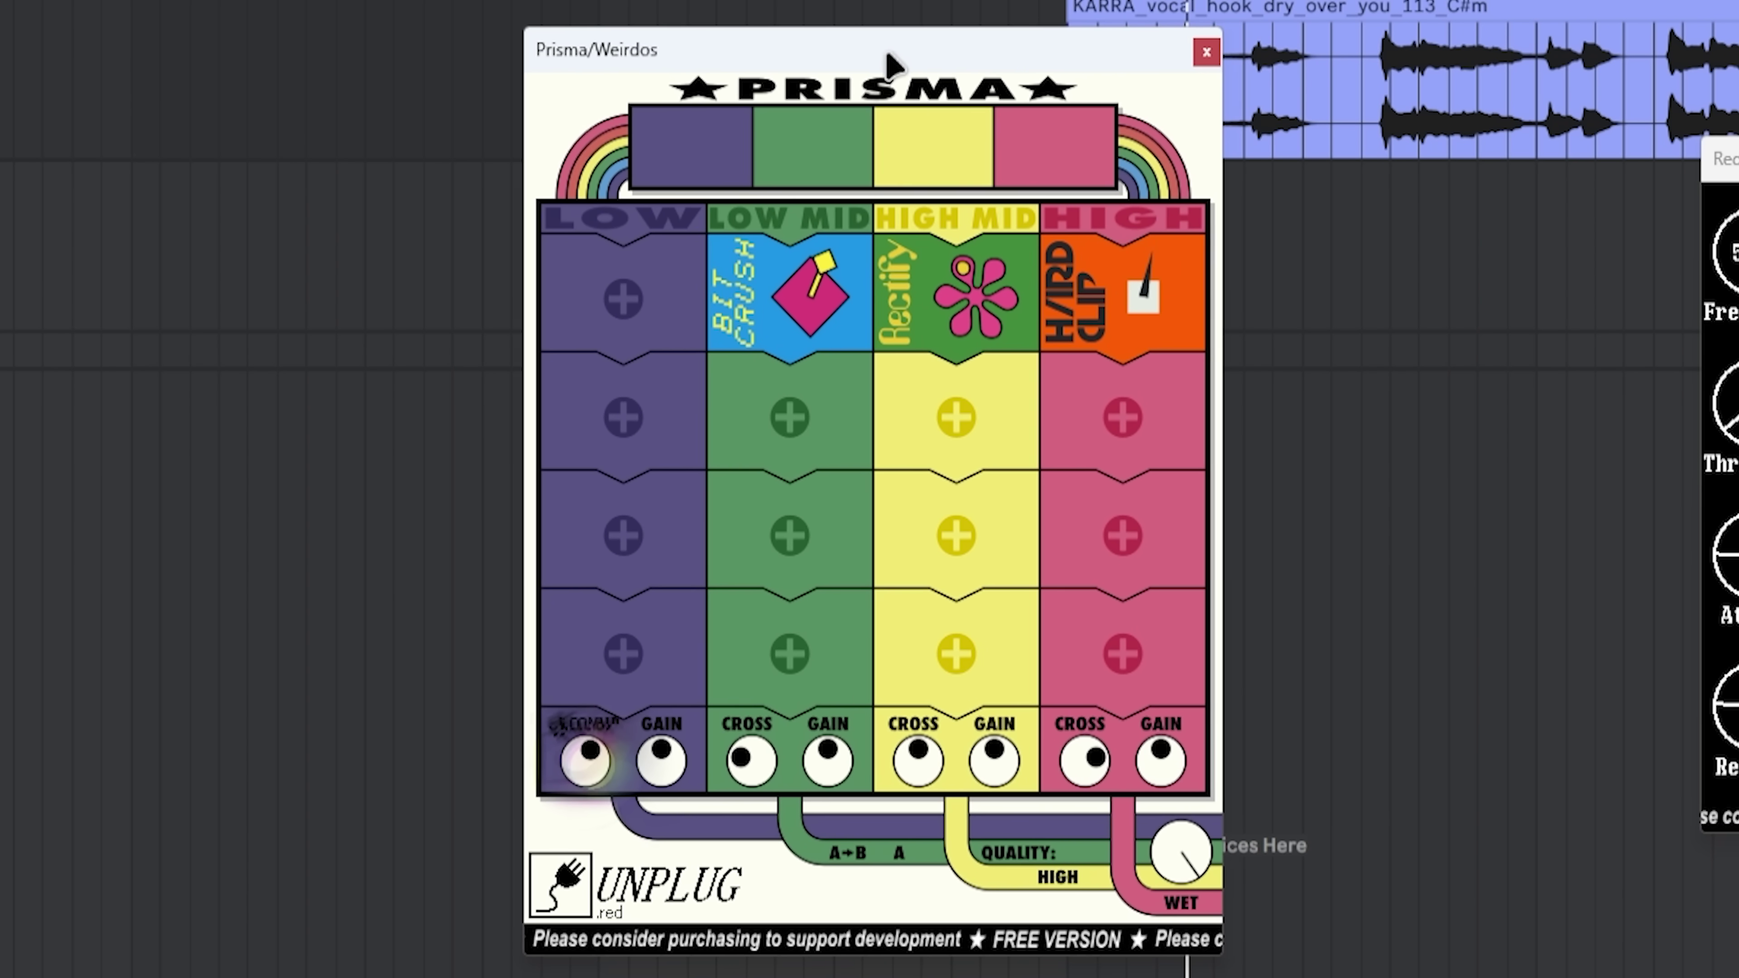
# - Audition Prisma's bands by soloing them, swapping LOW MID's Bit Crush for Zero-Cross
pyautogui.moveTo(890, 66); pyautogui.dragTo(888, 65)
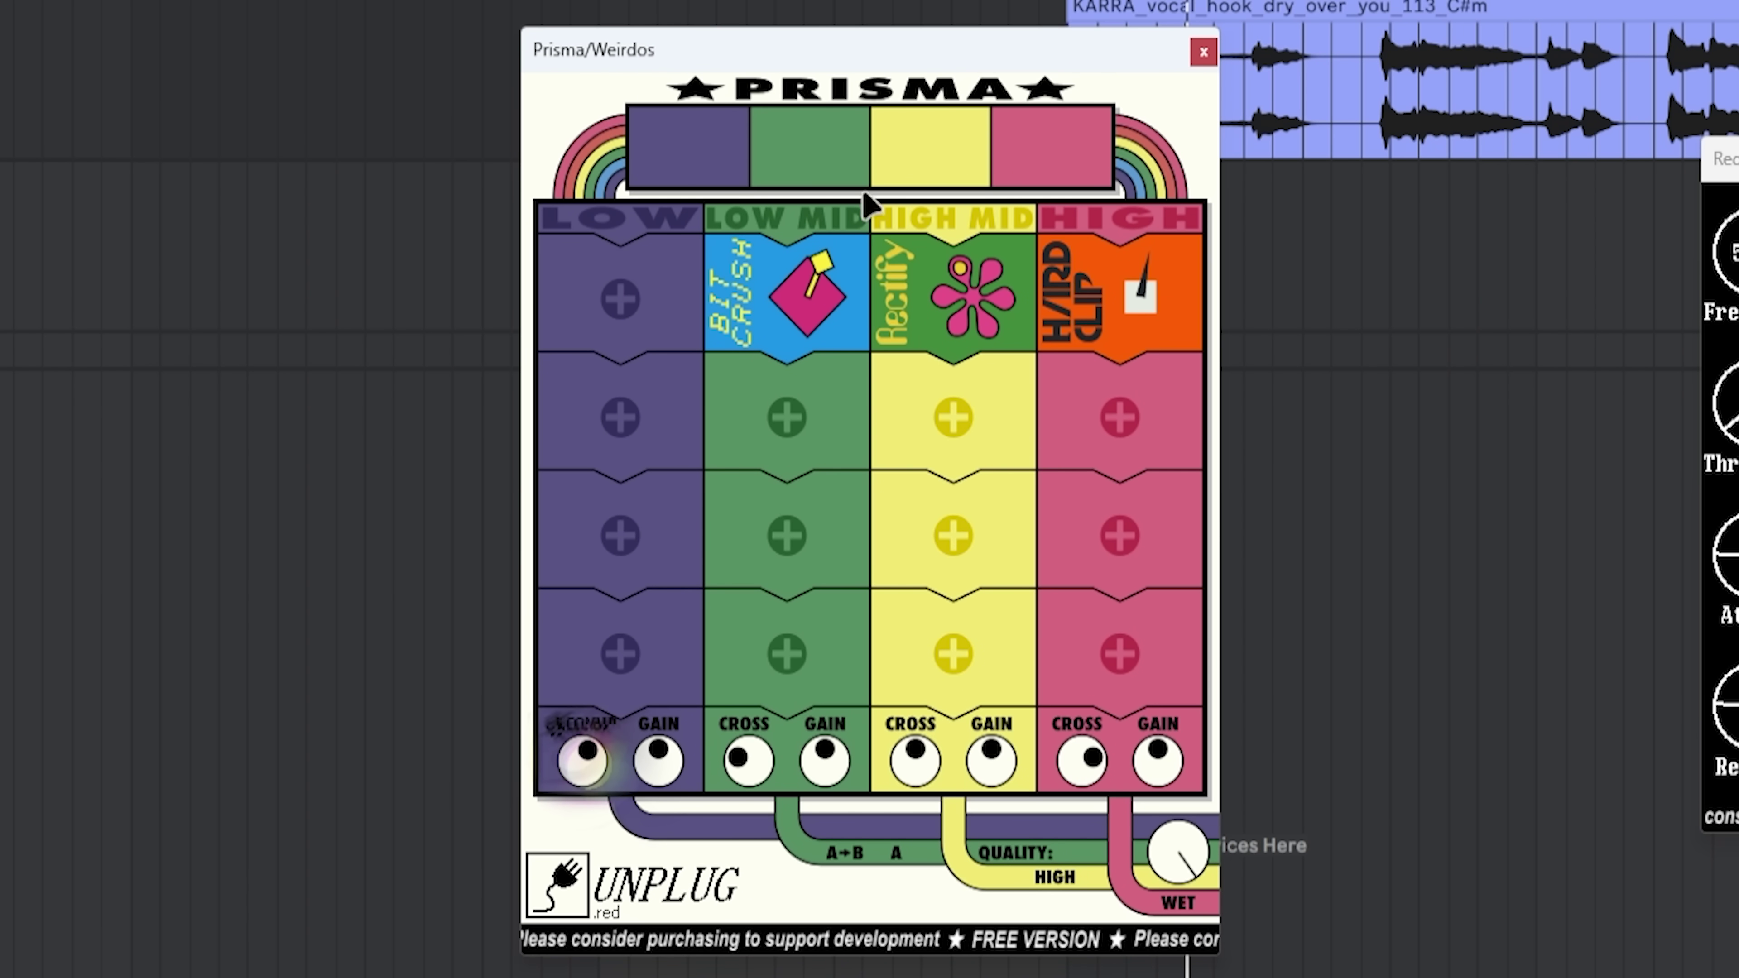
pyautogui.click(624, 417)
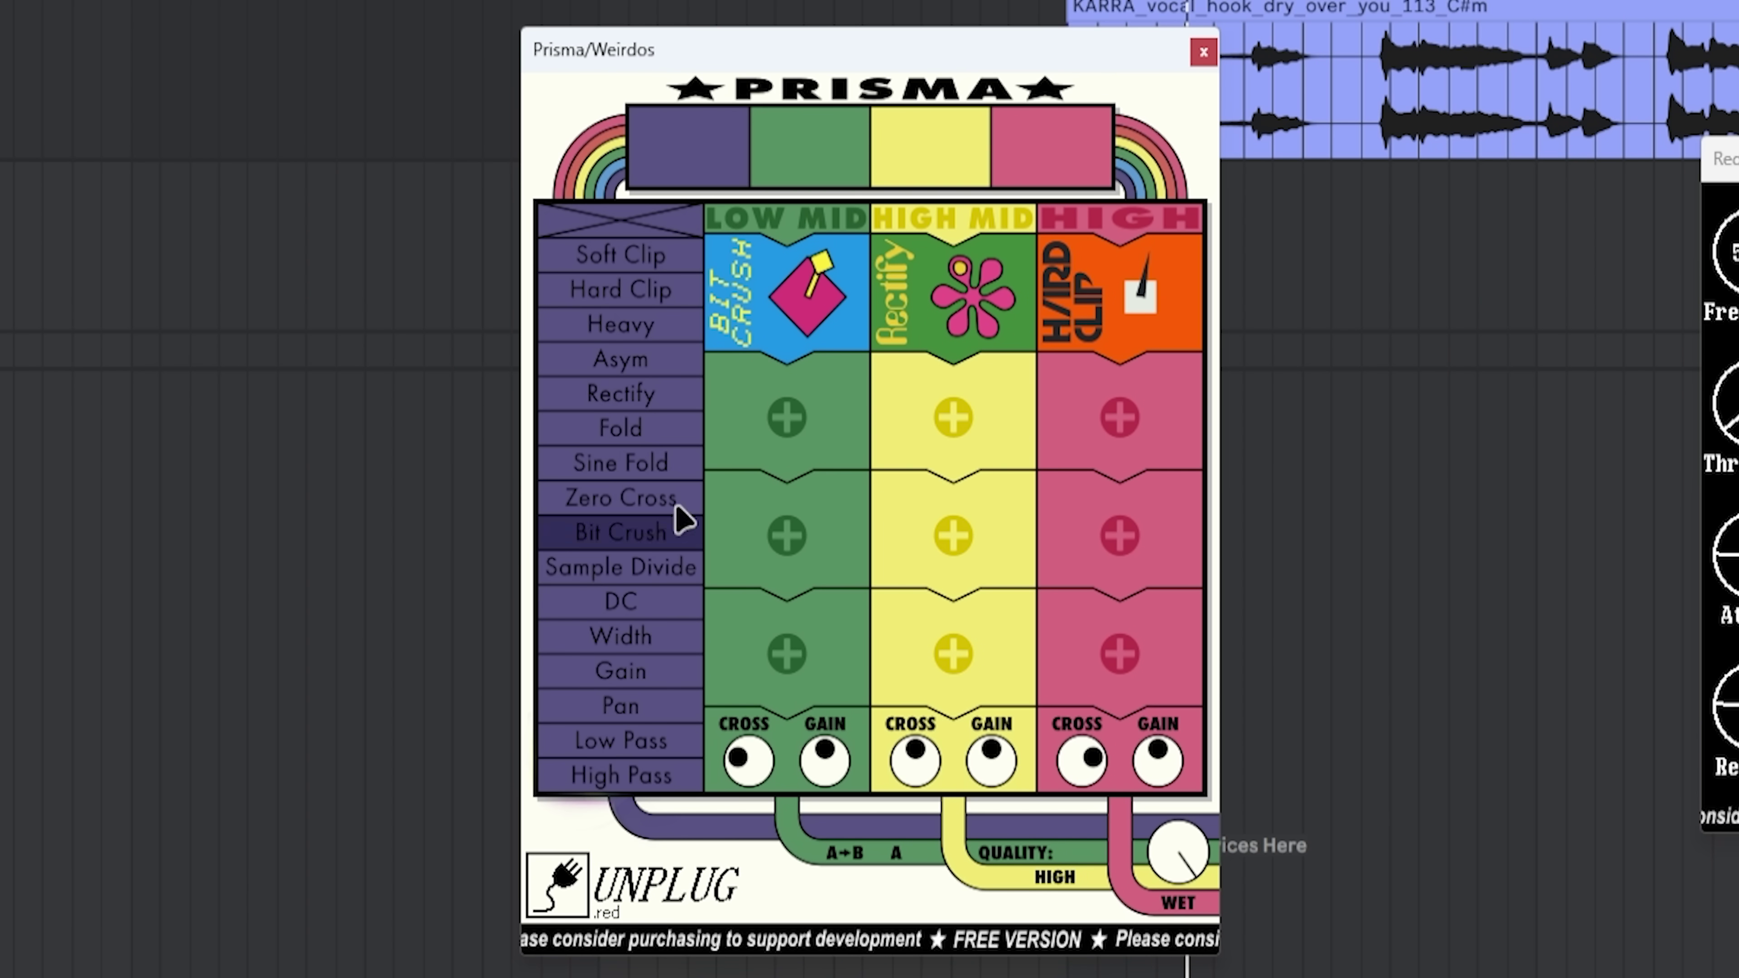
pyautogui.click(671, 218)
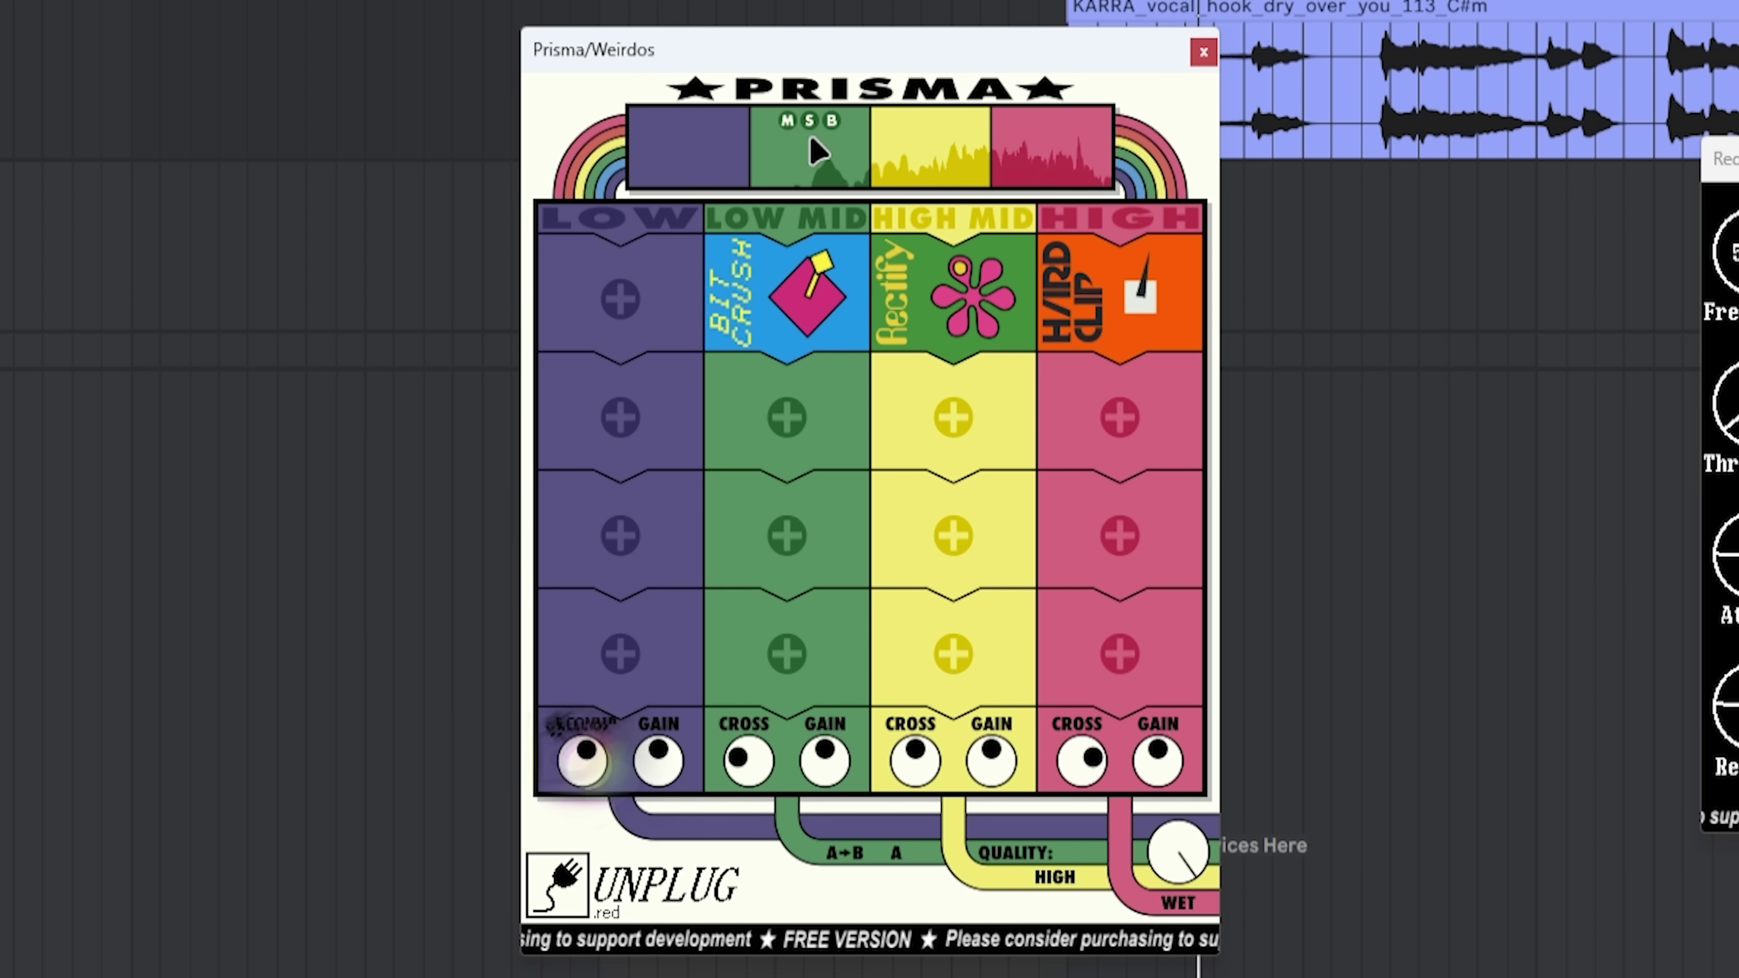
pyautogui.click(809, 122)
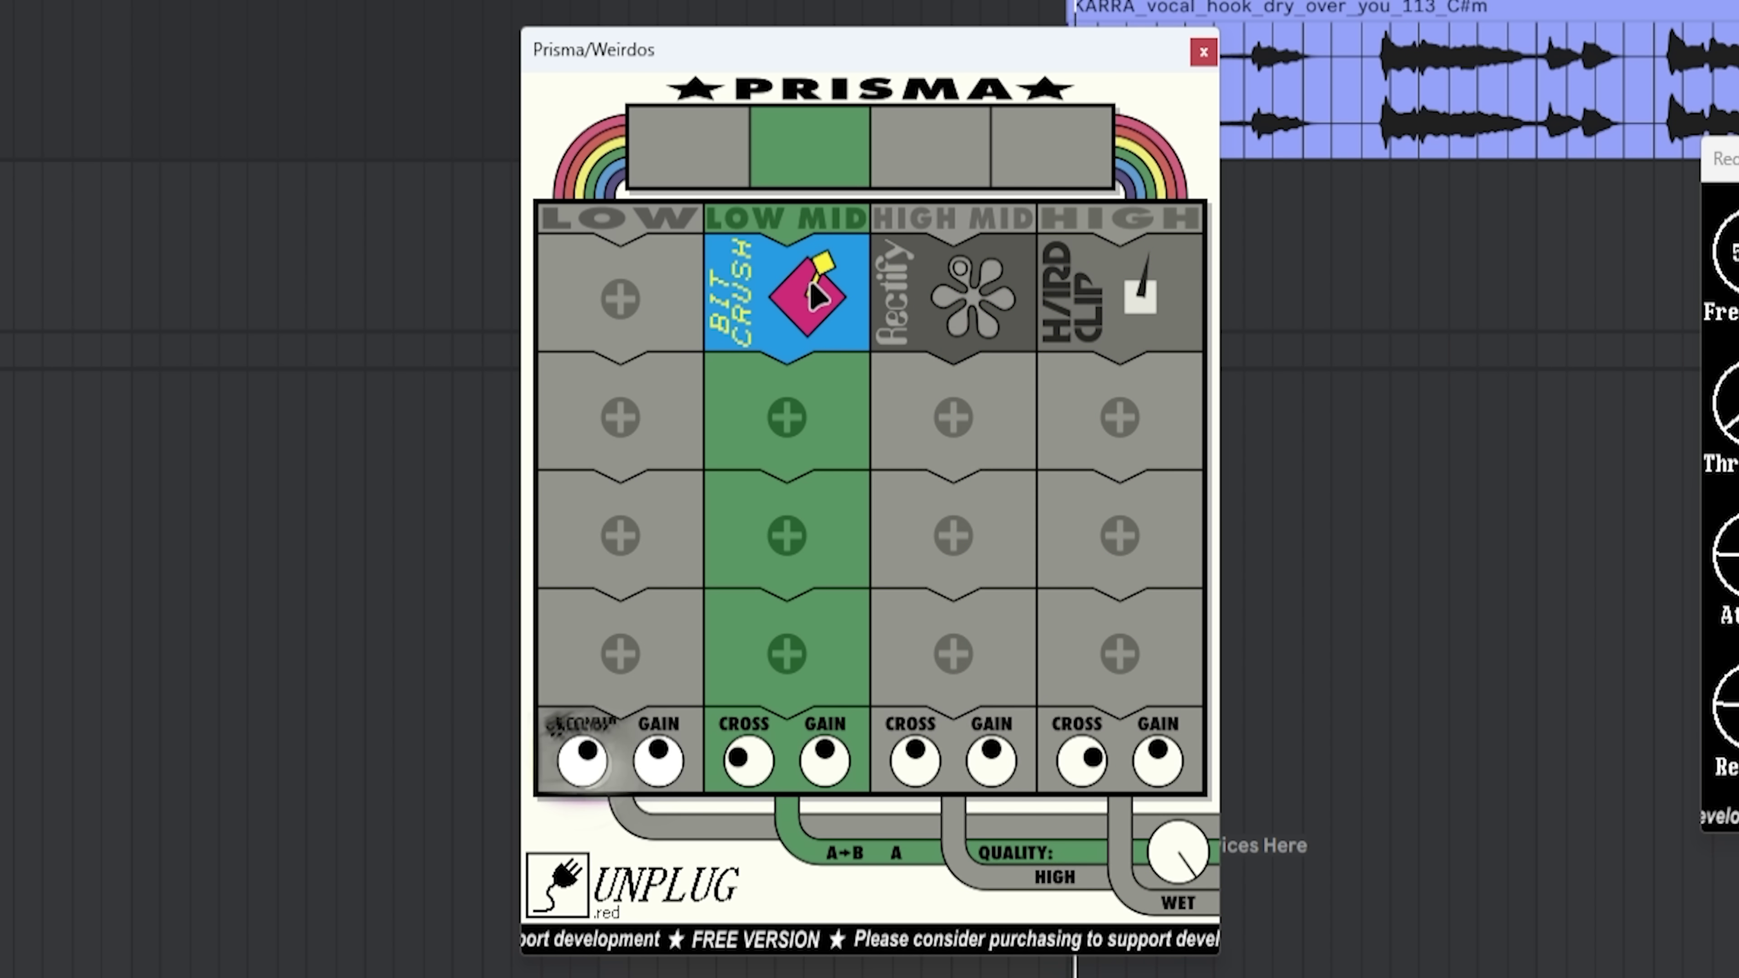
pyautogui.click(814, 295)
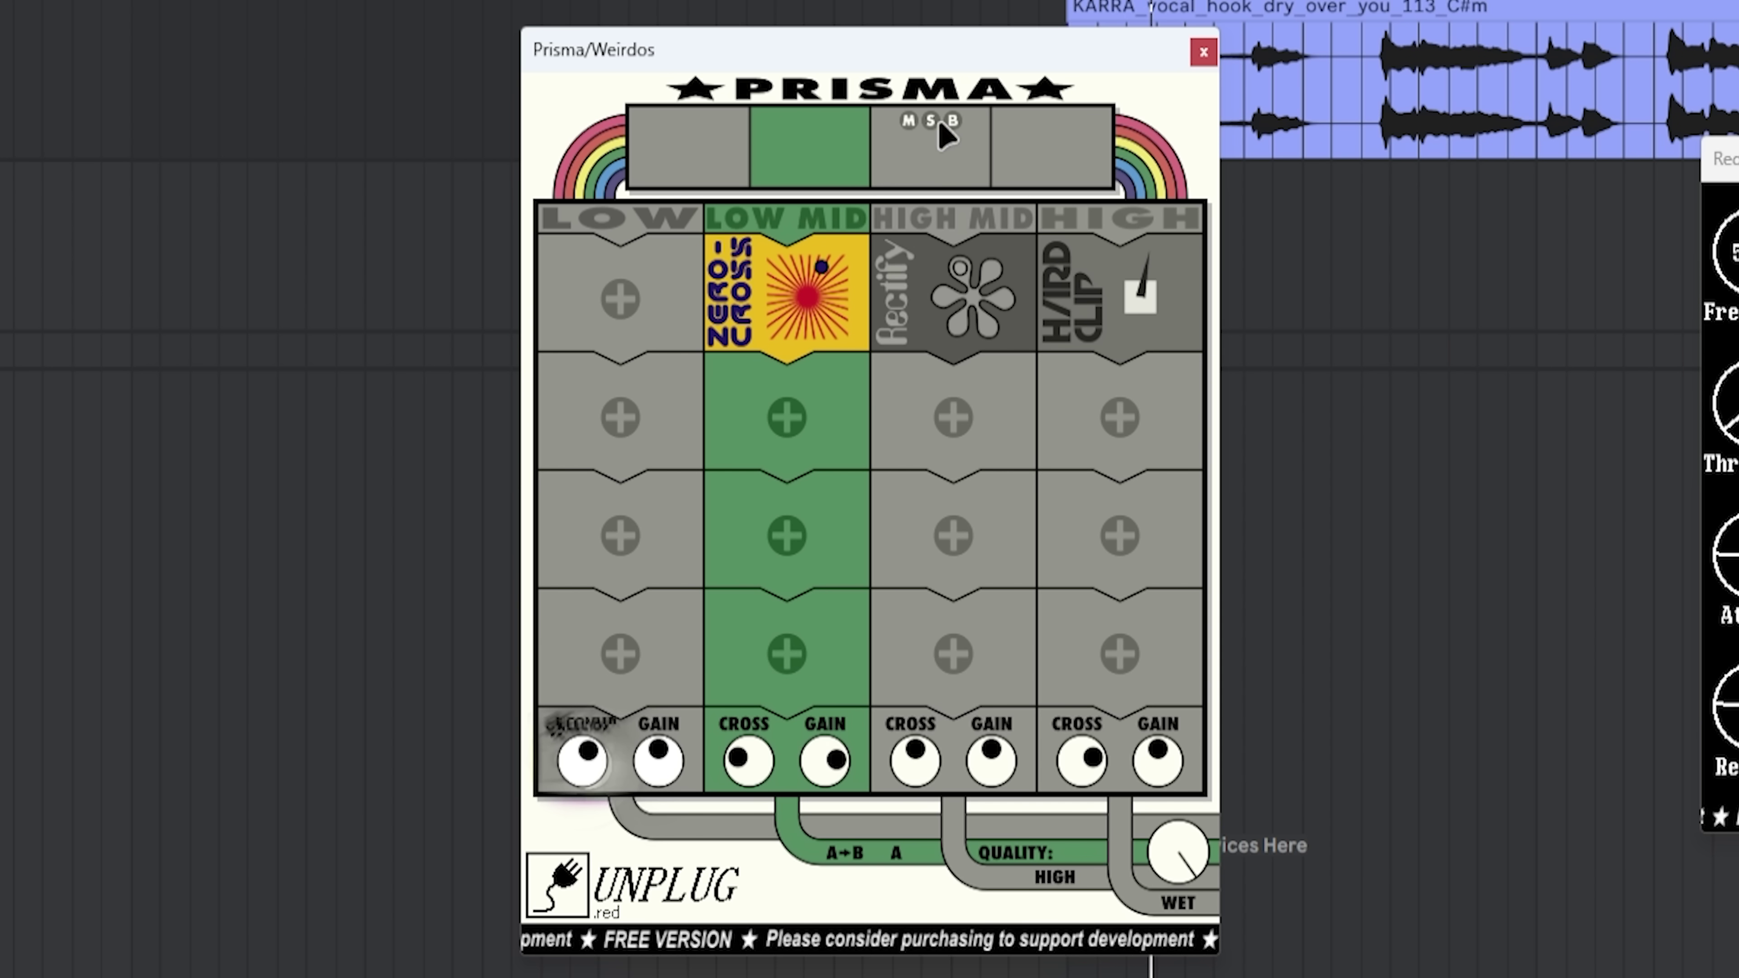
pyautogui.click(931, 121)
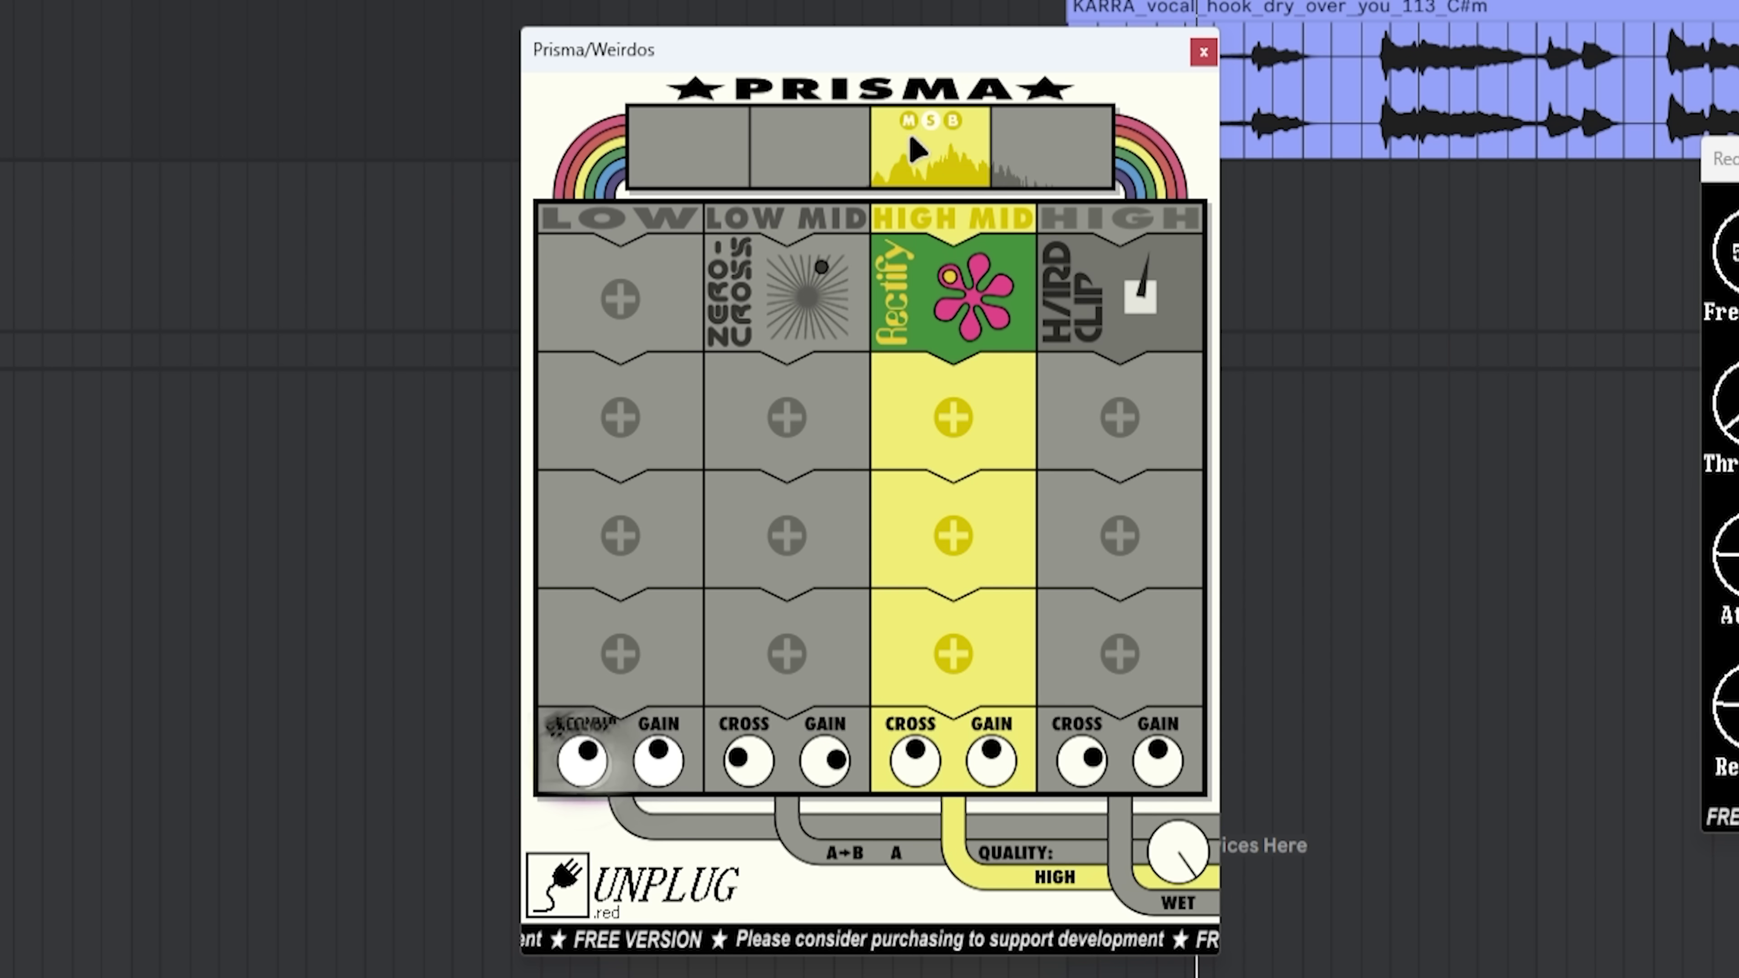
pyautogui.click(931, 121)
pyautogui.click(1052, 122)
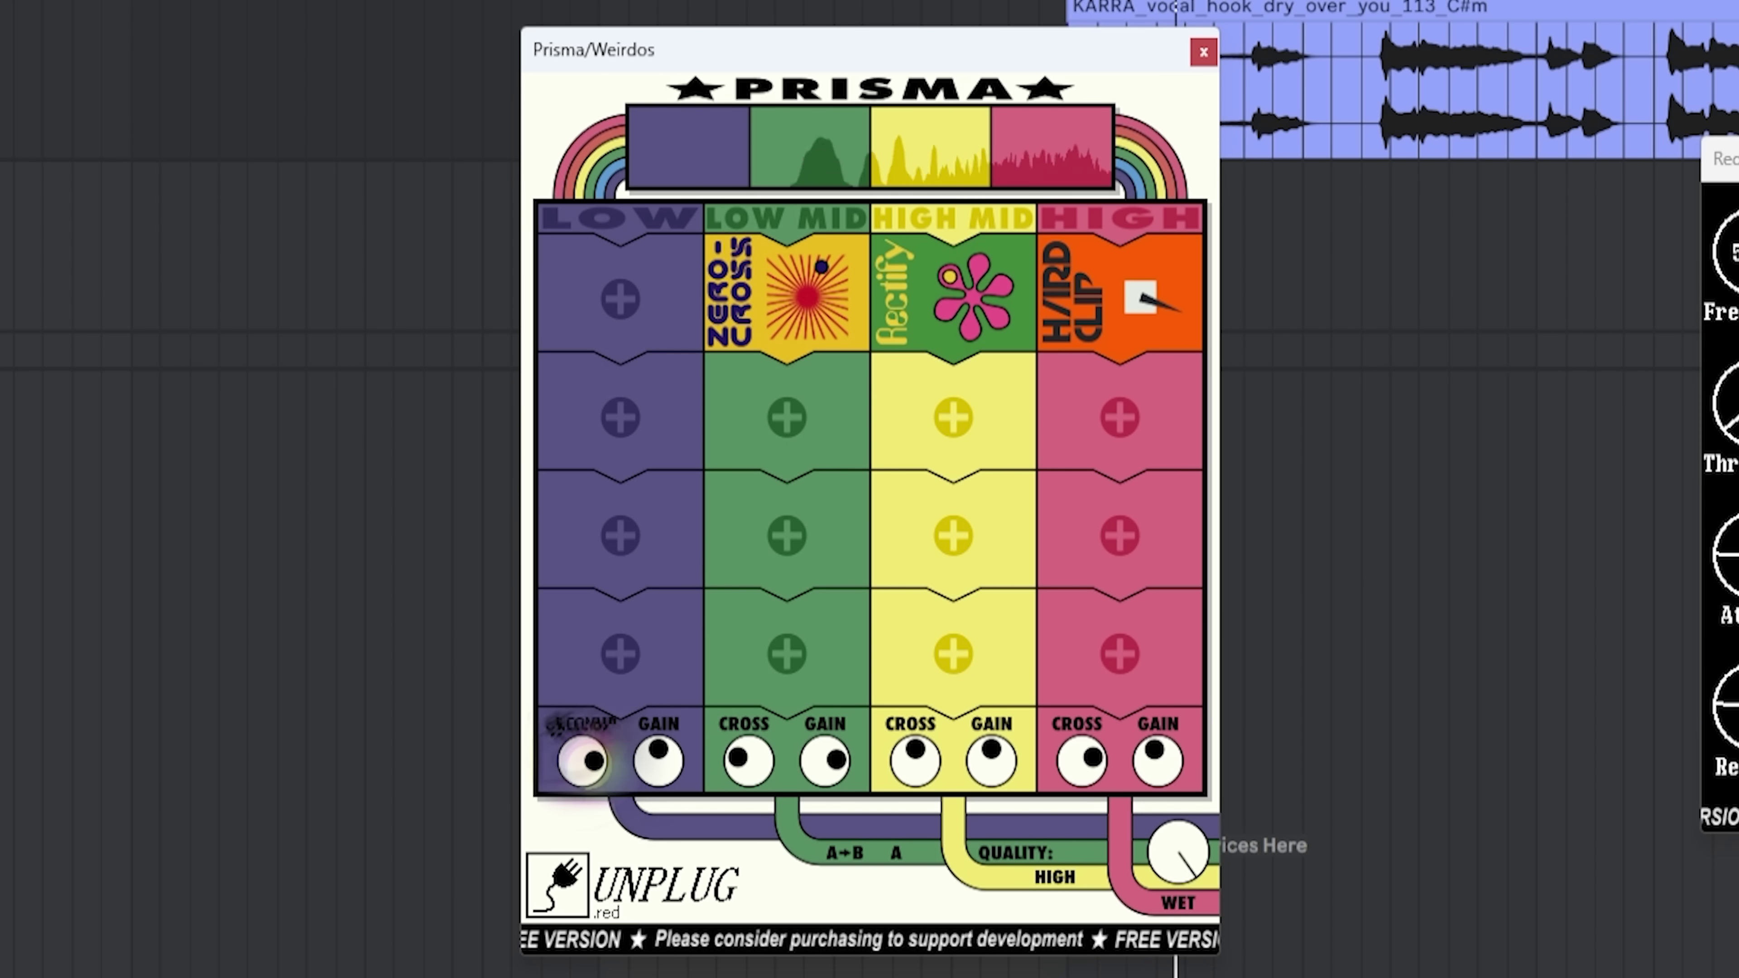
# - Add Sample Divide, Soft Clip and Asym modules to the HIGH MID band
pyautogui.click(954, 418)
pyautogui.click(955, 501)
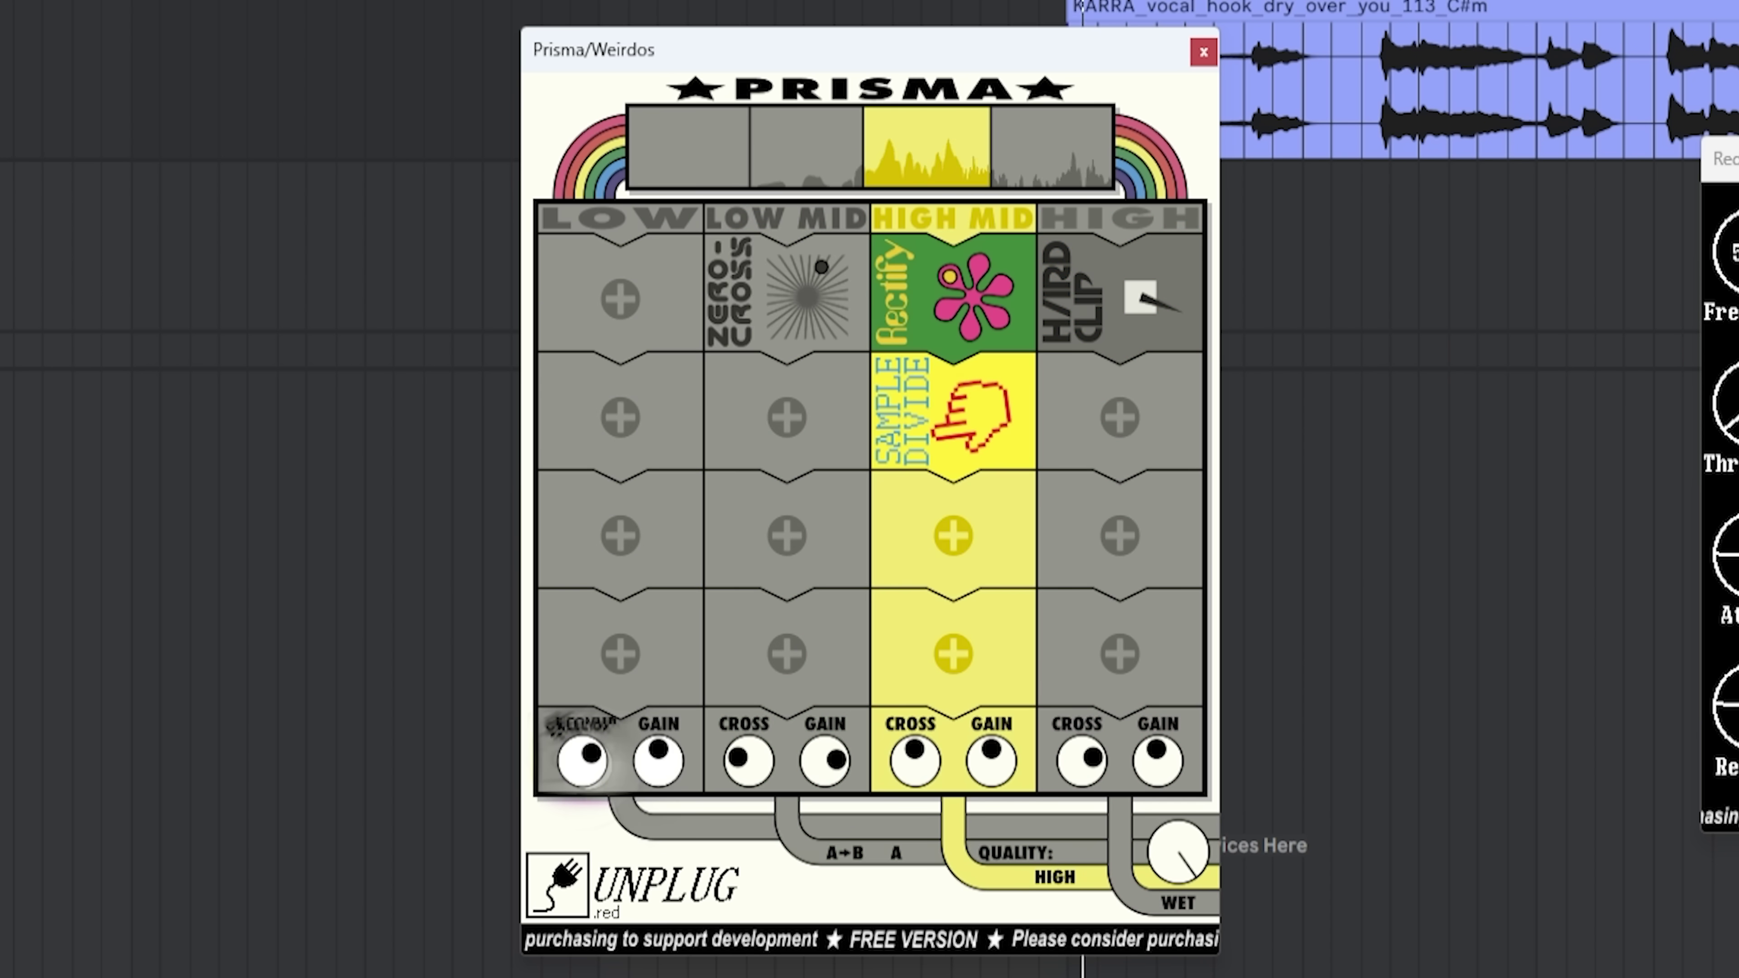
pyautogui.click(952, 535)
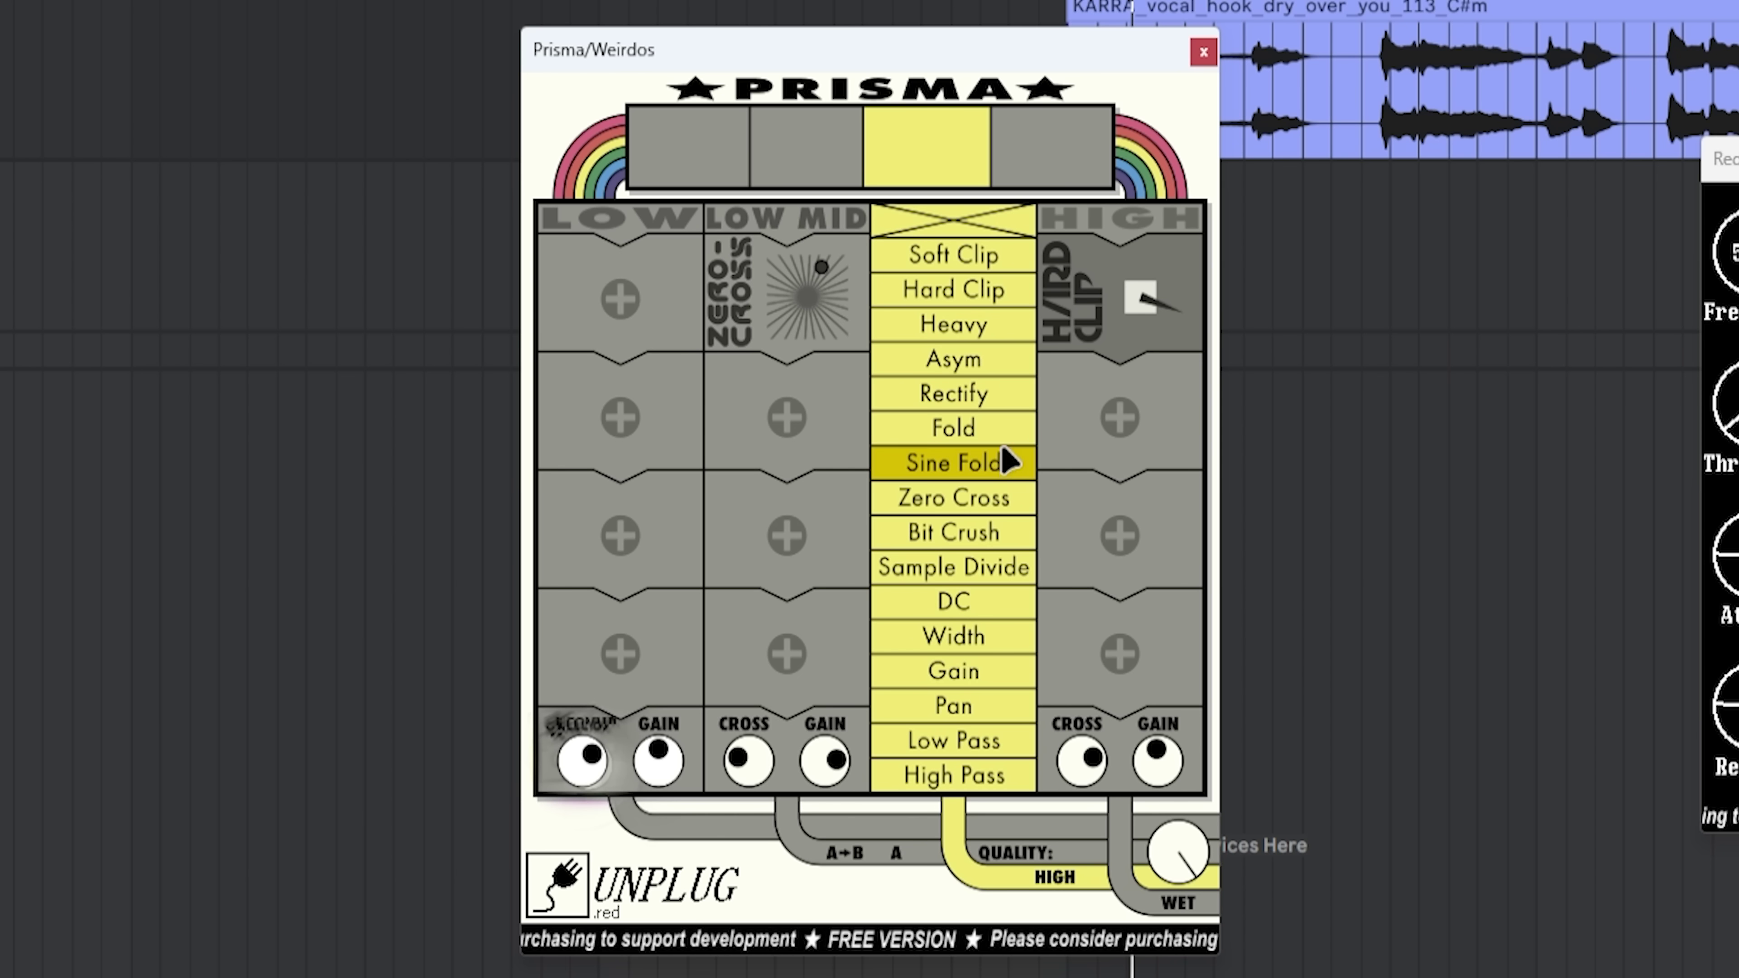
pyautogui.click(954, 255)
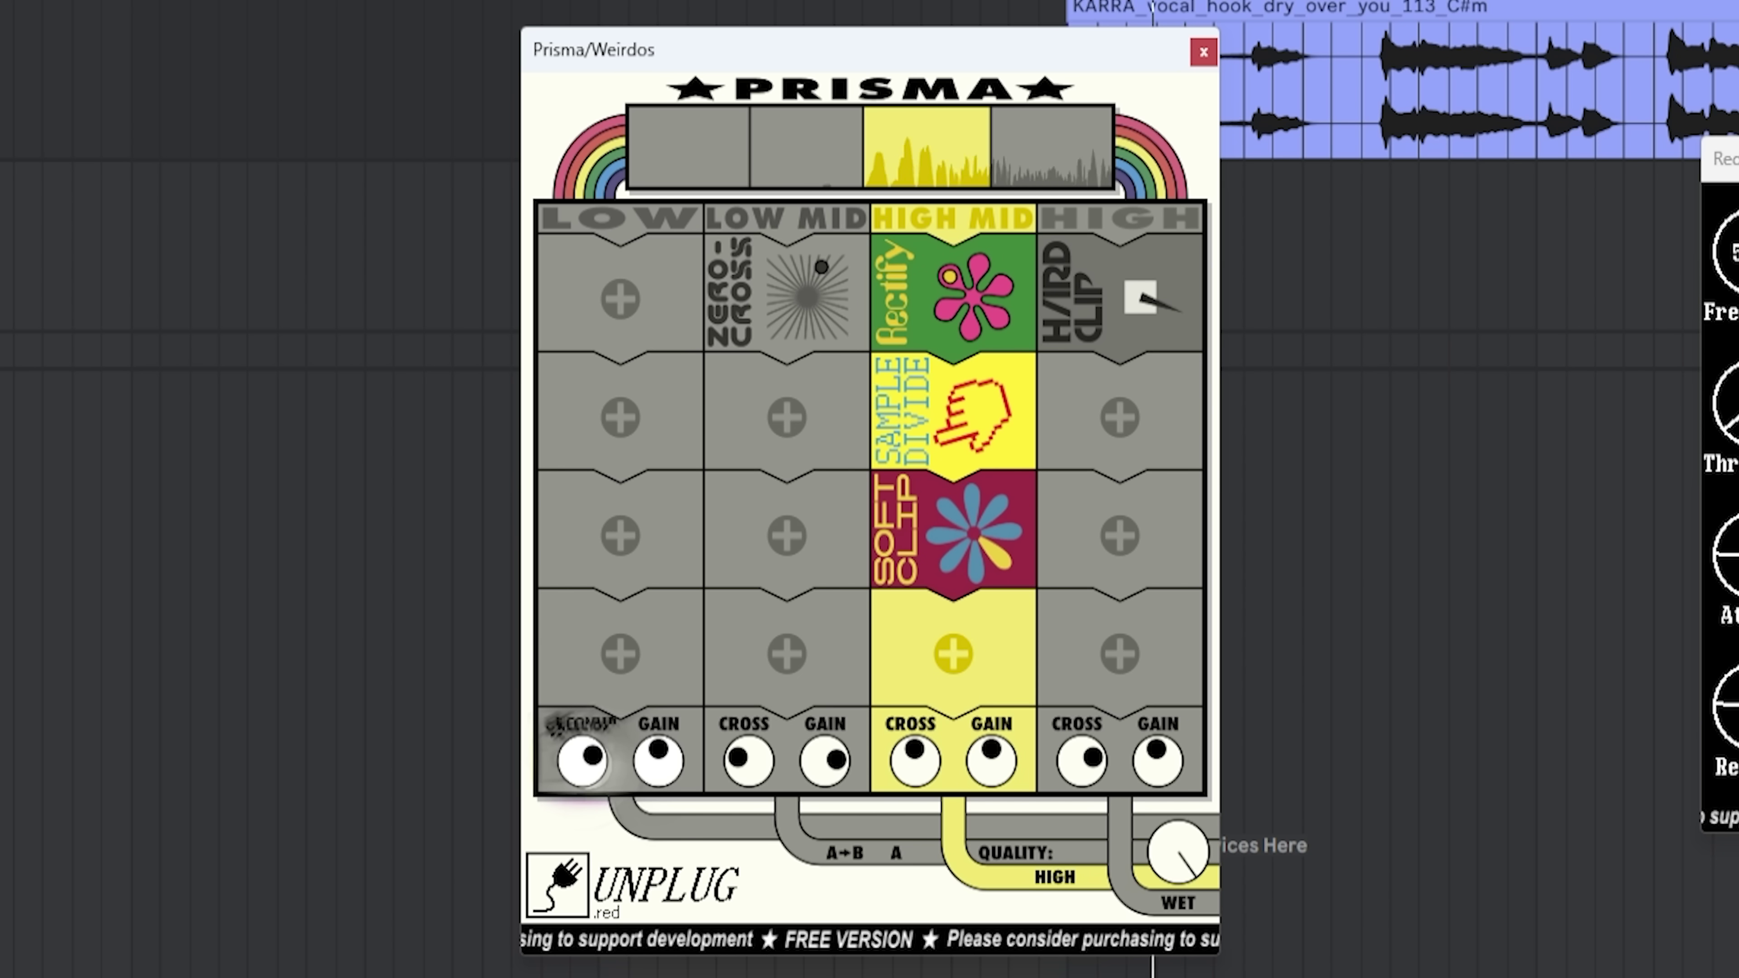
pyautogui.click(973, 649)
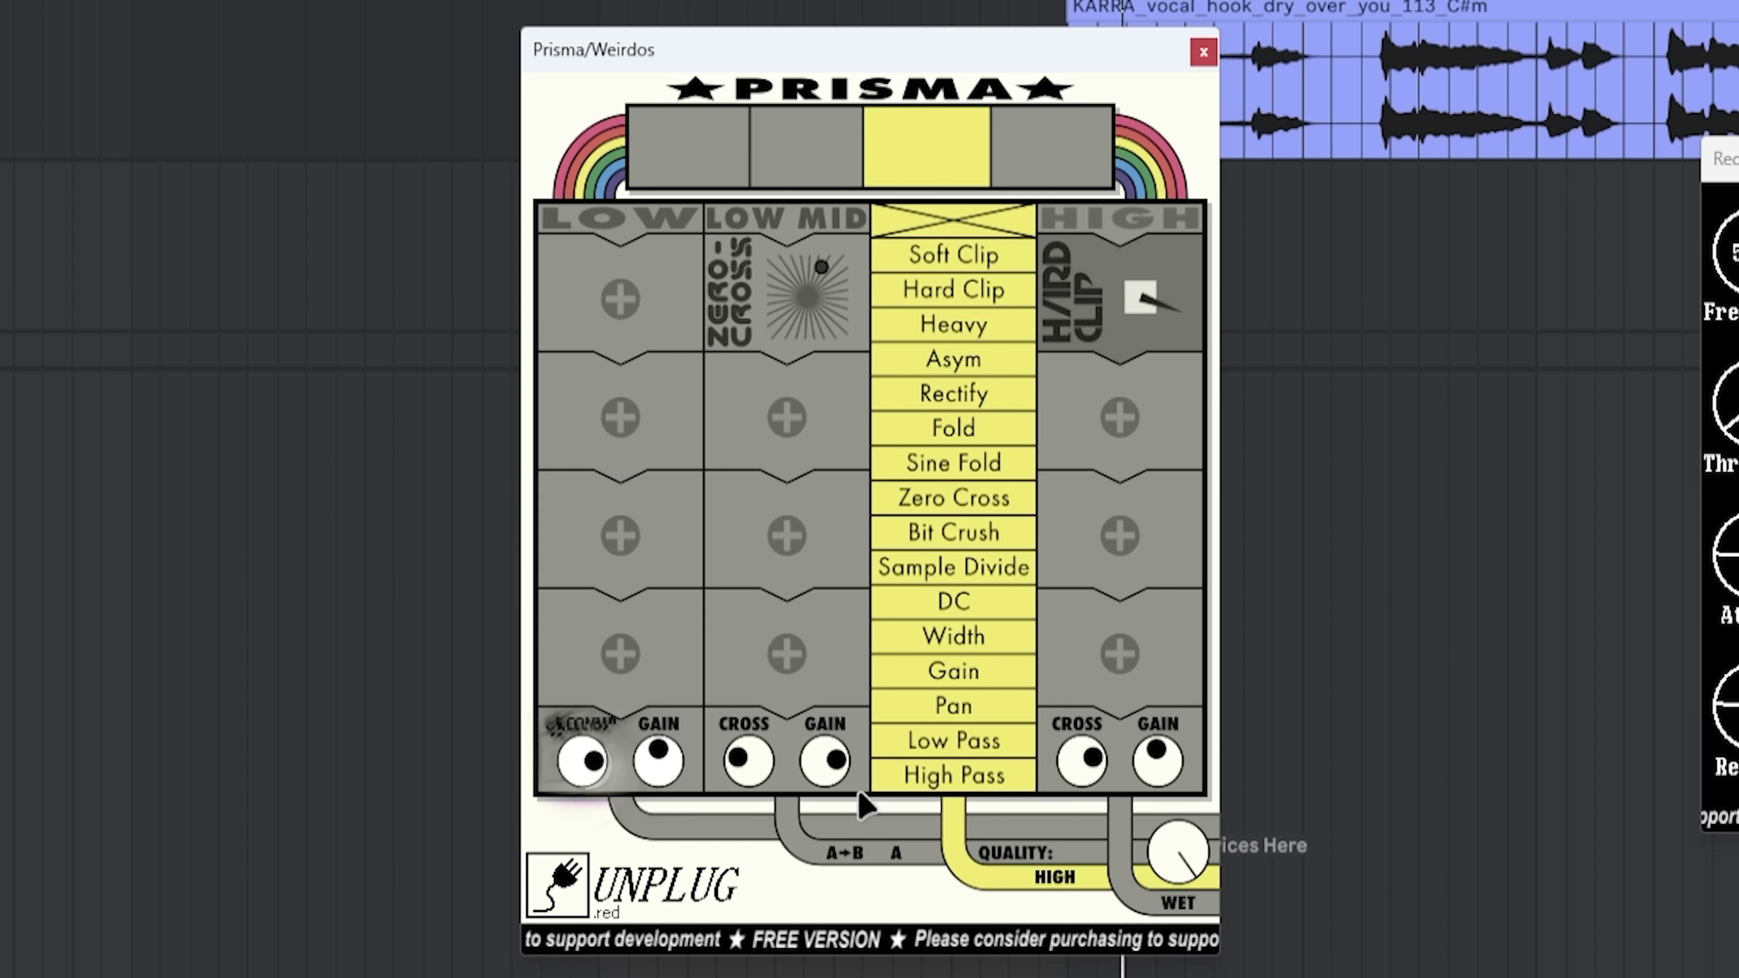
pyautogui.click(985, 370)
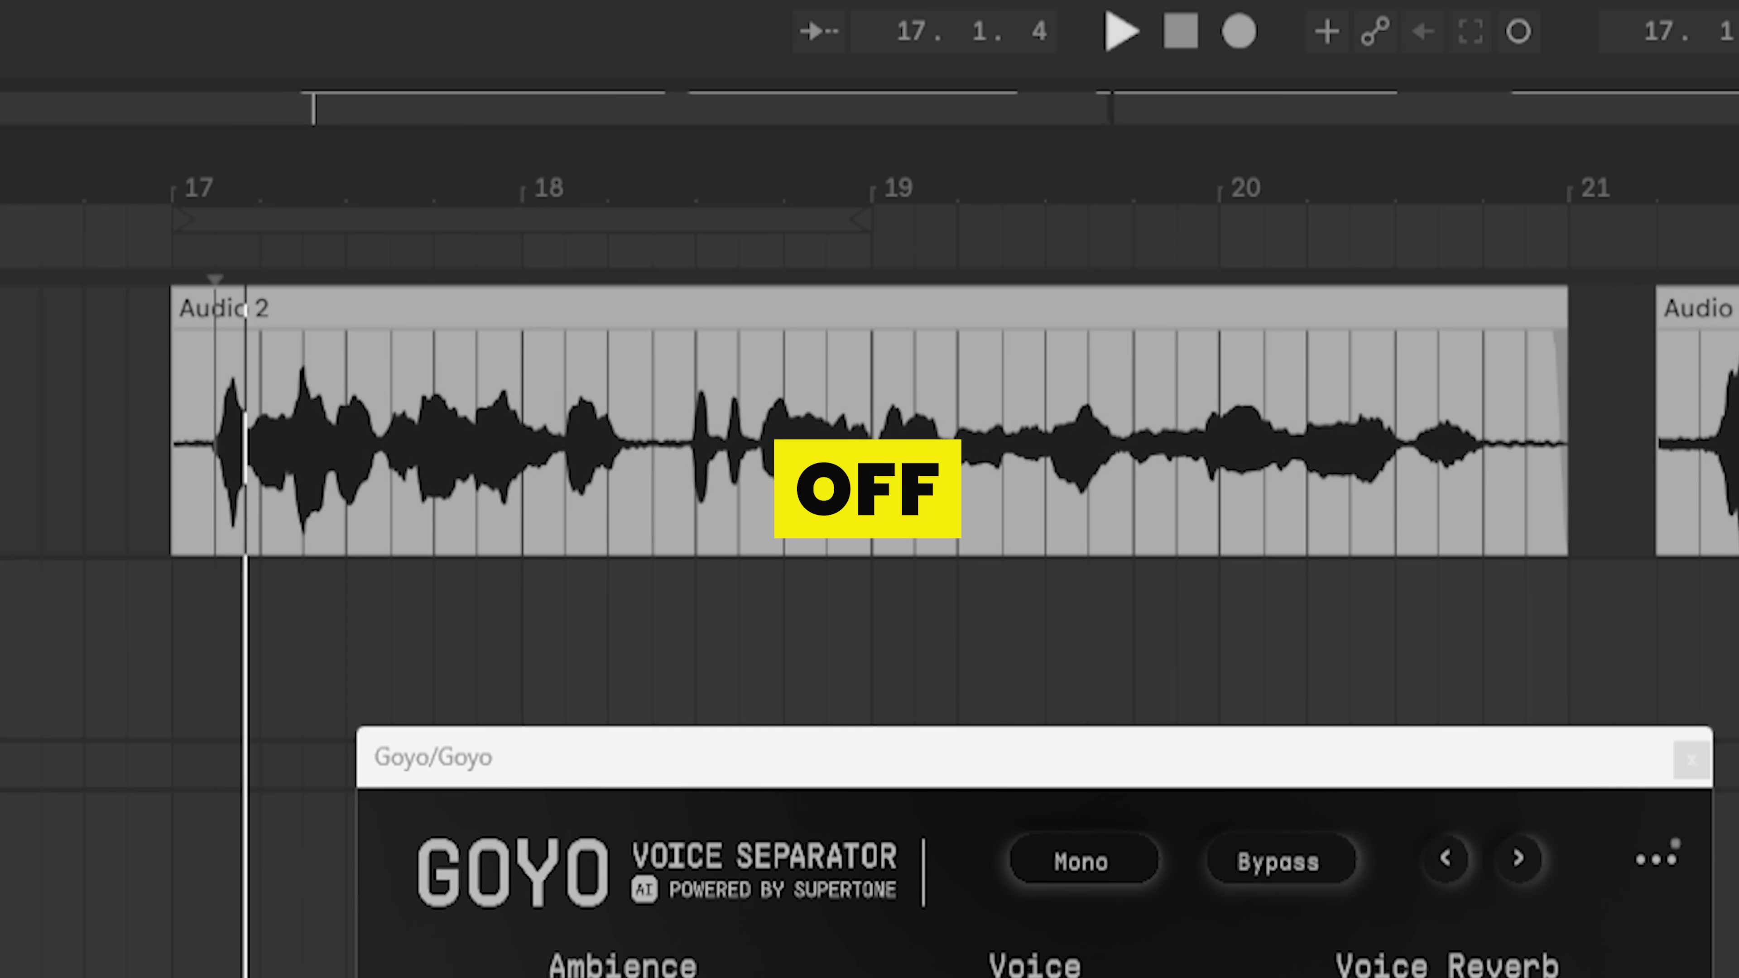
# - Play Audio 2 from inside the clip and raise Goyo's Ambience to 9.4 dB
pyautogui.click(465, 489)
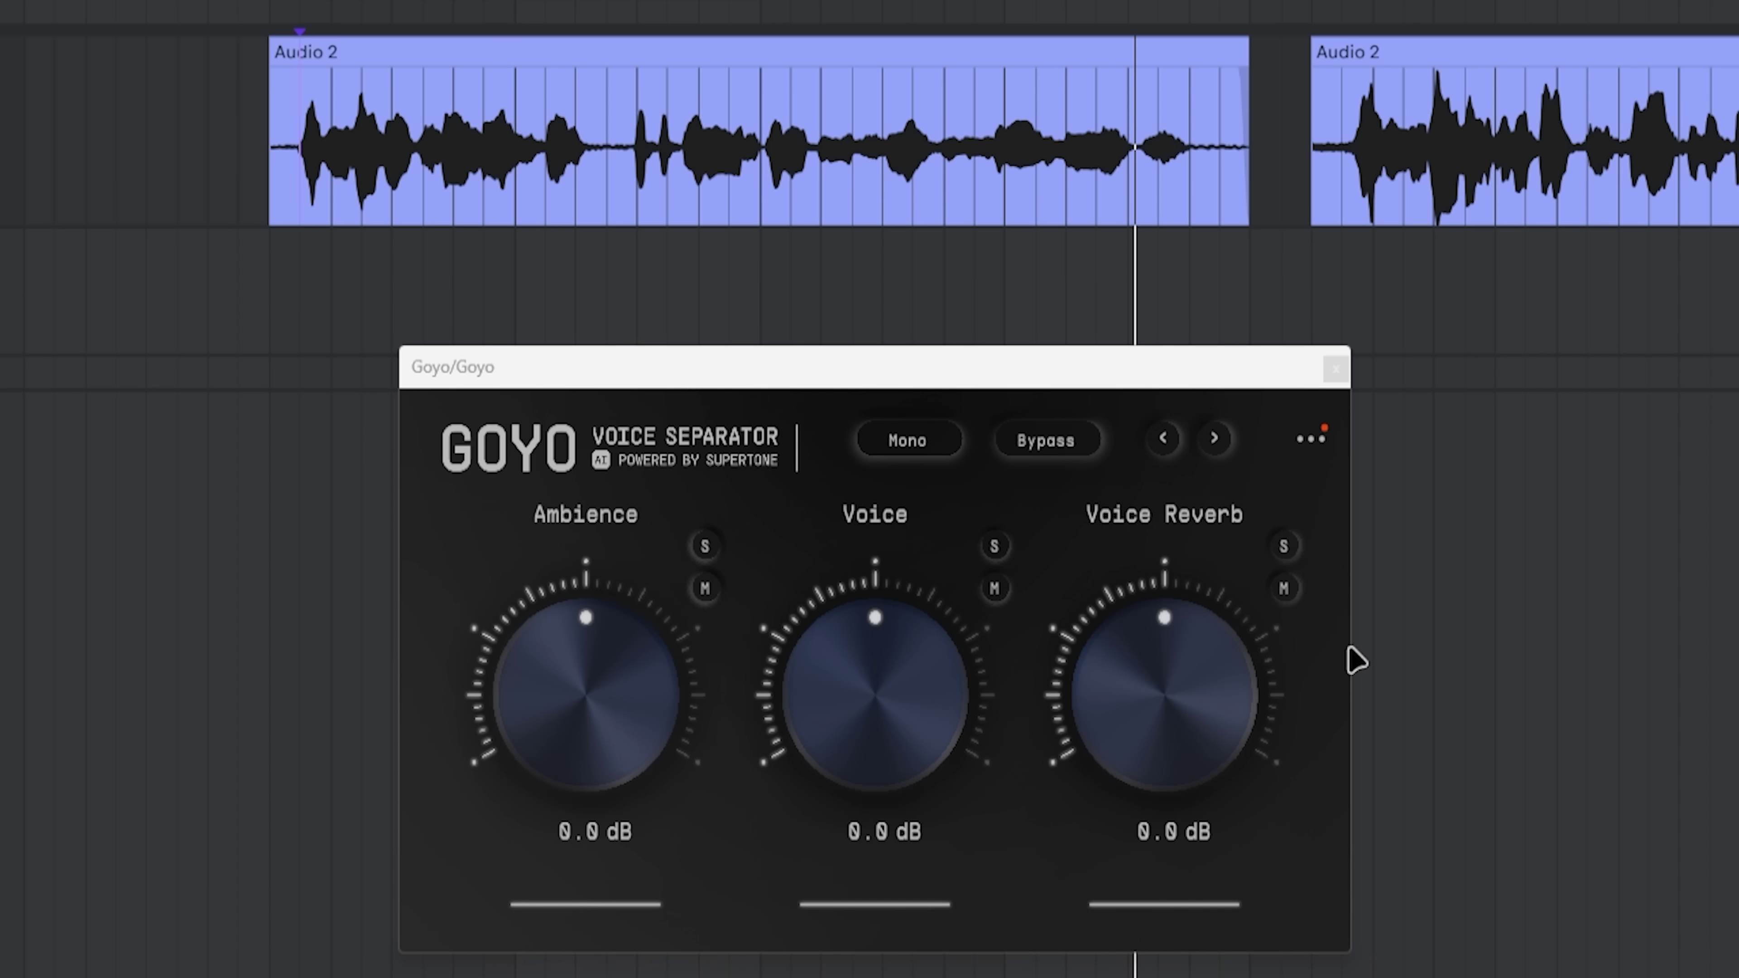
pyautogui.press('space')
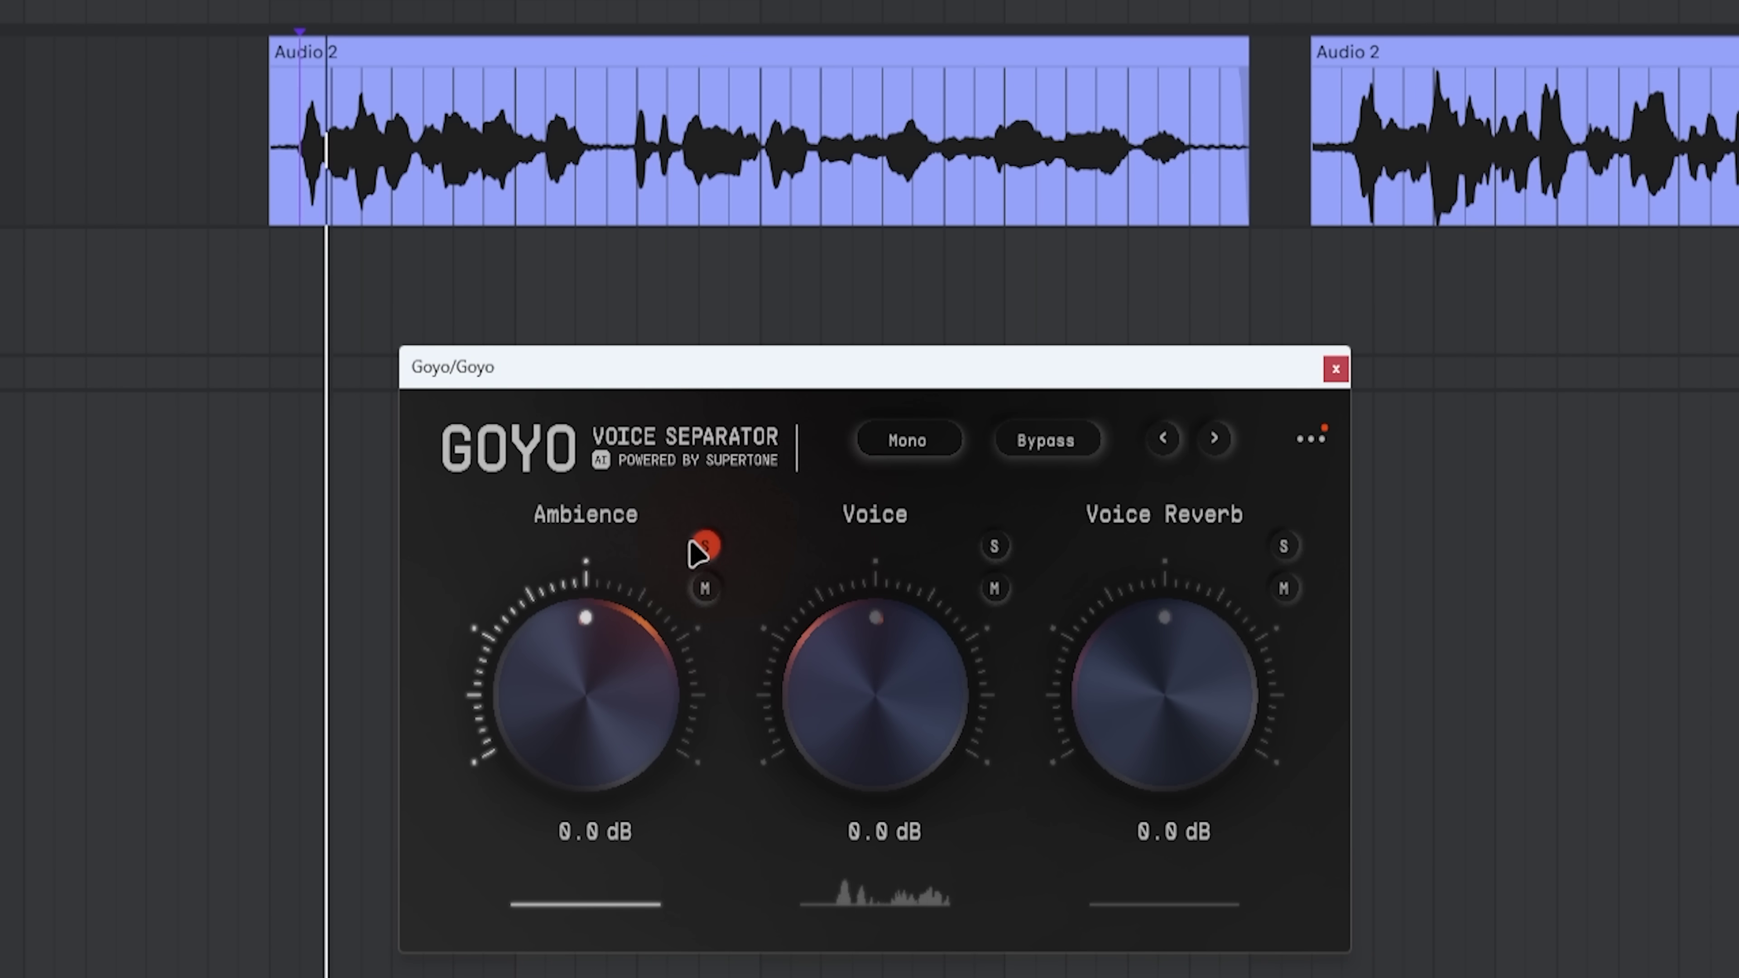
pyautogui.moveTo(555, 729)
pyautogui.mouseDown()
pyautogui.moveTo(572, 650)
pyautogui.moveTo(566, 665)
pyautogui.mouseUp()
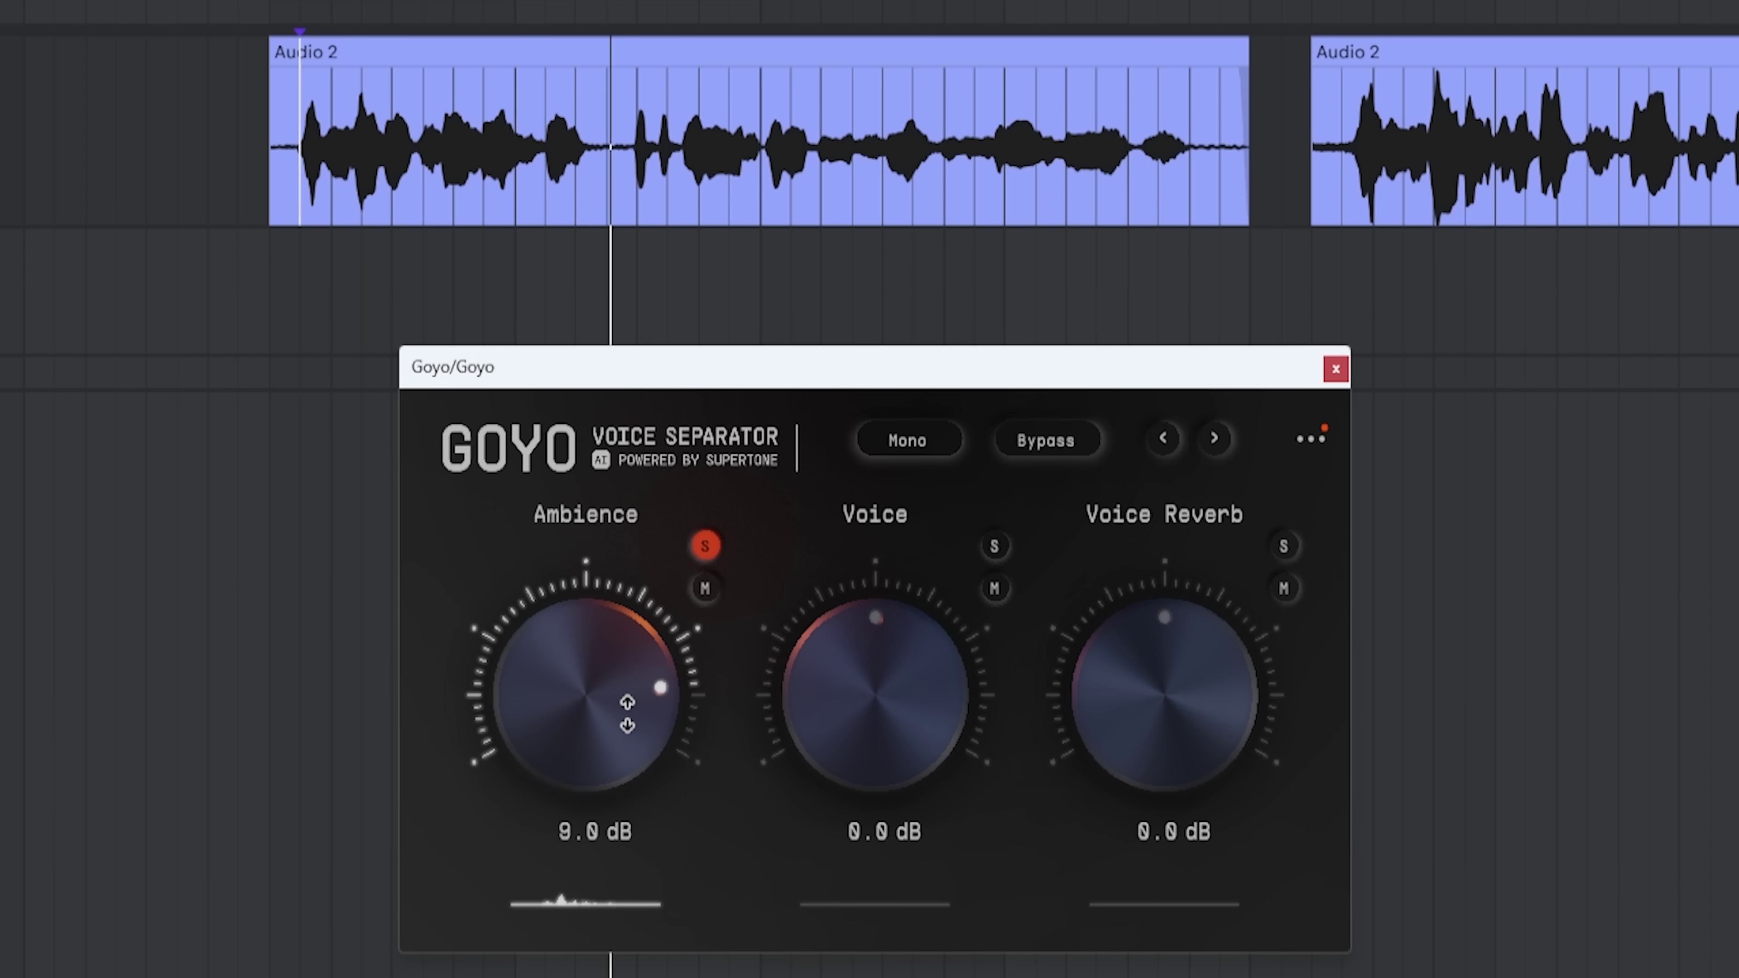
# - Move the solo from Ambience to Voice Reverb and raise Voice Reverb to hear it
pyautogui.click(705, 548)
pyautogui.click(1283, 548)
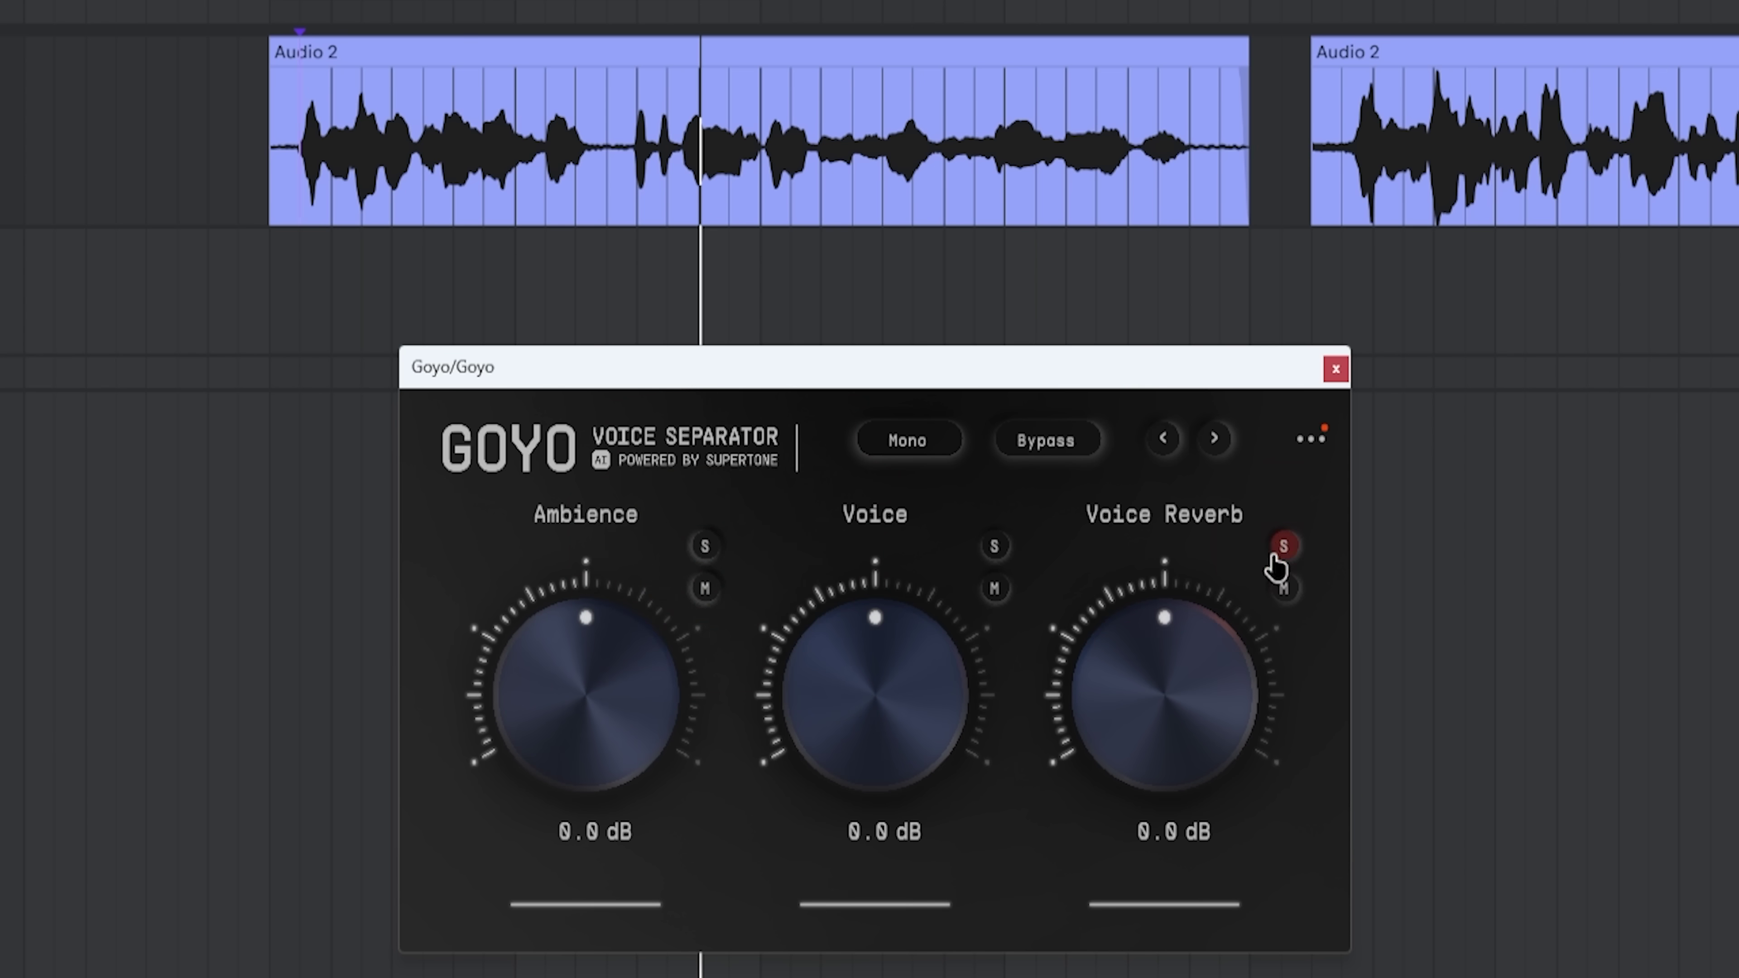
pyautogui.click(1282, 547)
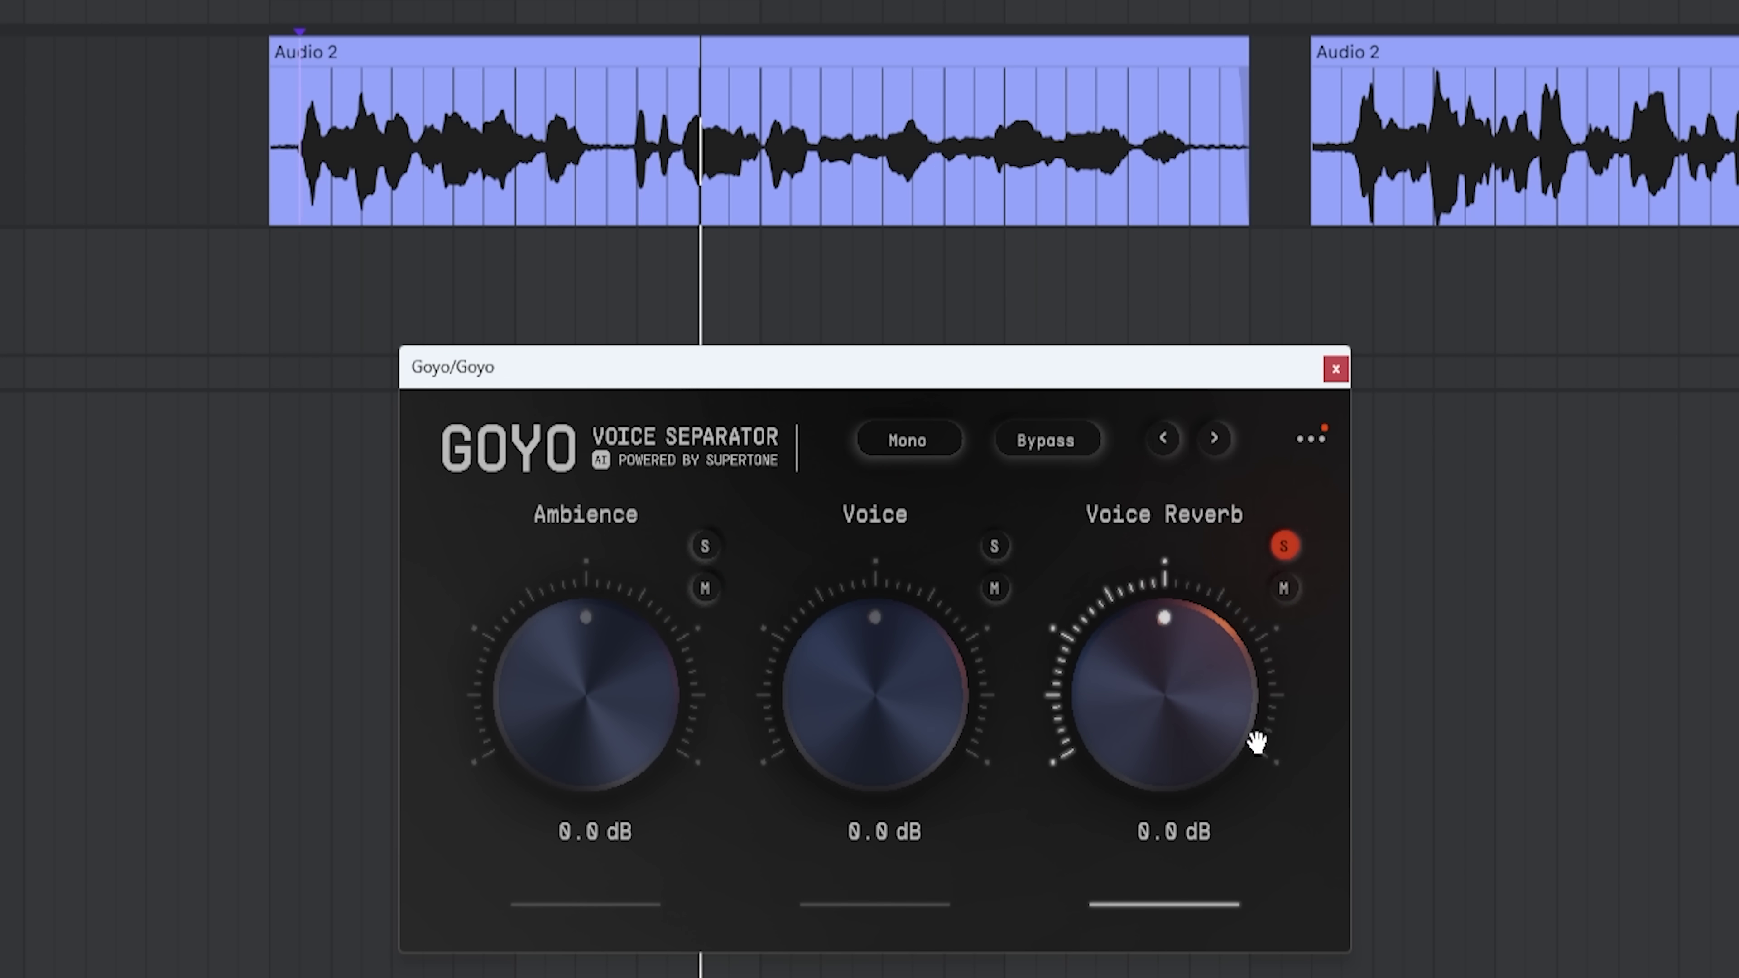
pyautogui.moveTo(1176, 705); pyautogui.dragTo(1175, 622)
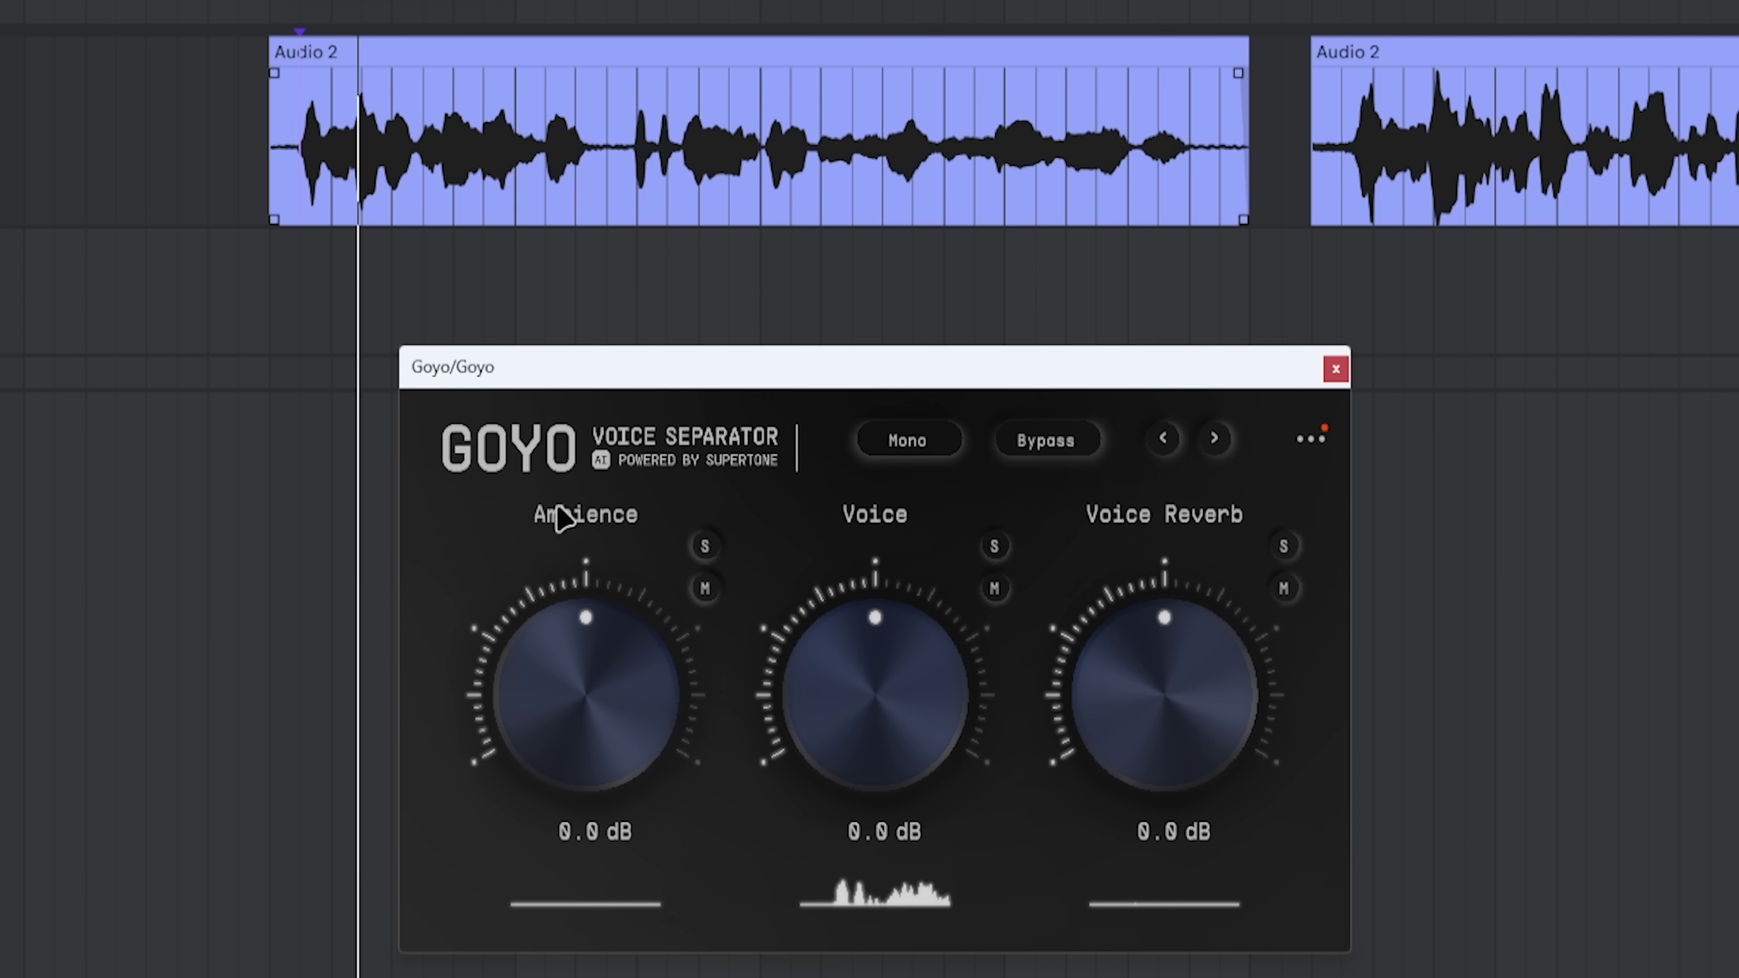
# - Replay early Audio 2, turn Goyo's Ambience down to -inf dB, then stop
pyautogui.click(546, 144)
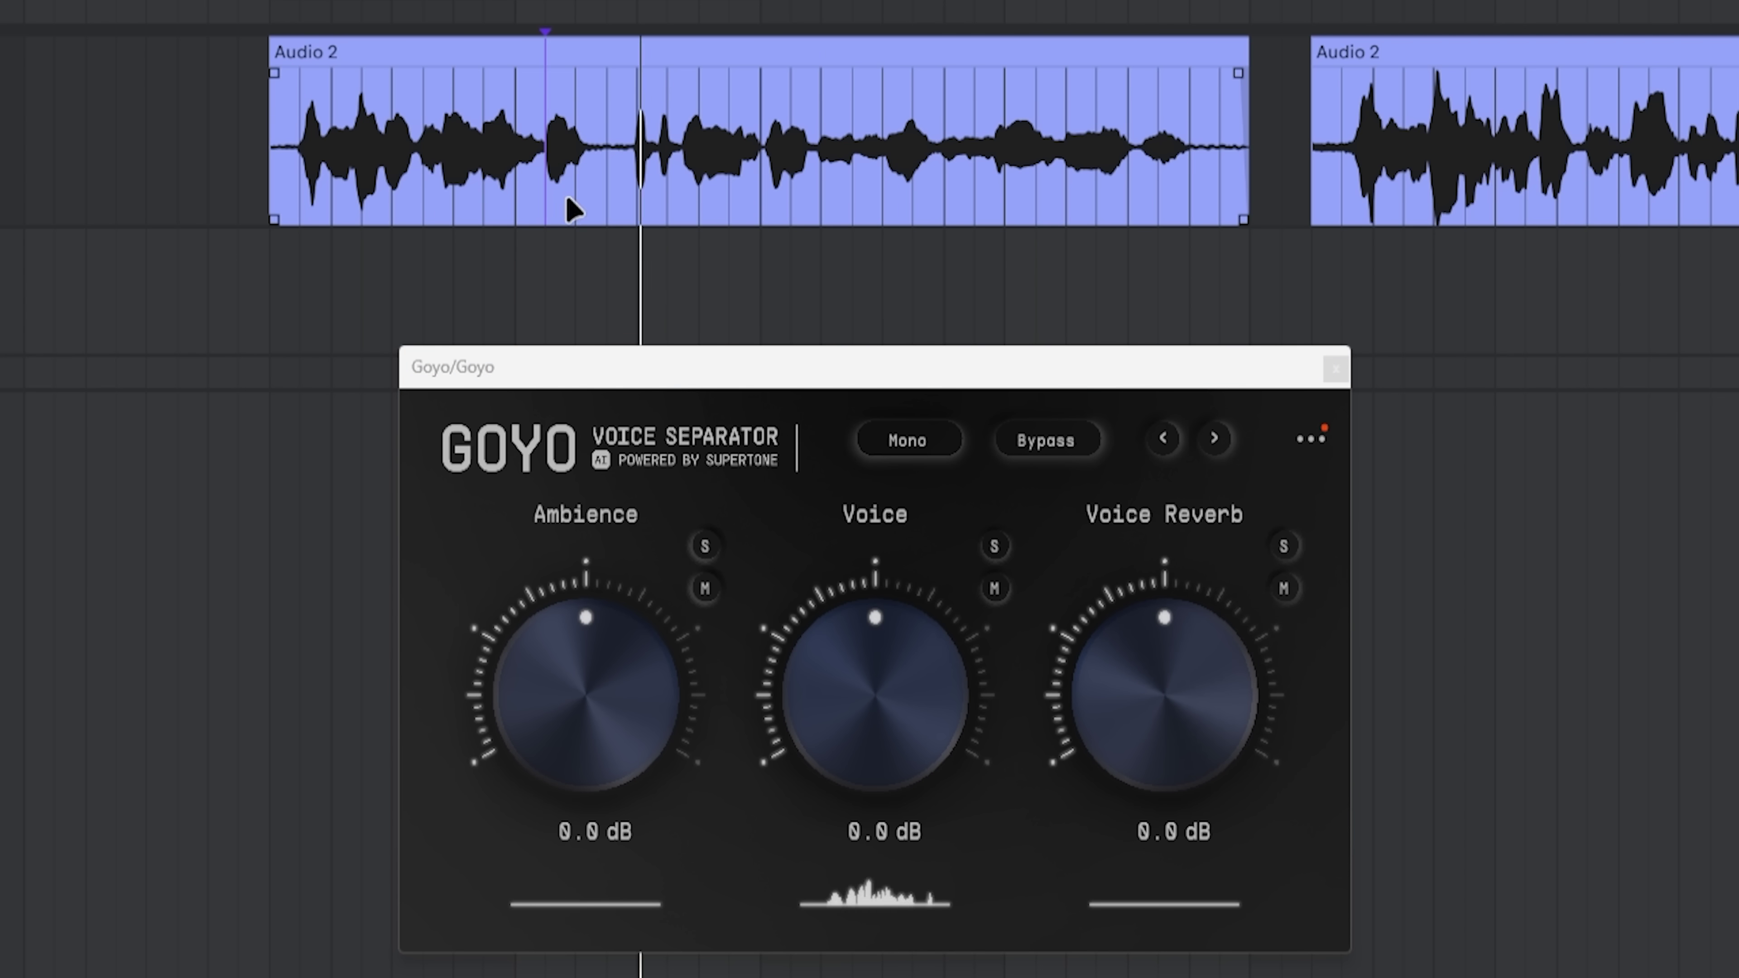
pyautogui.moveTo(621, 657); pyautogui.dragTo(1117, 794)
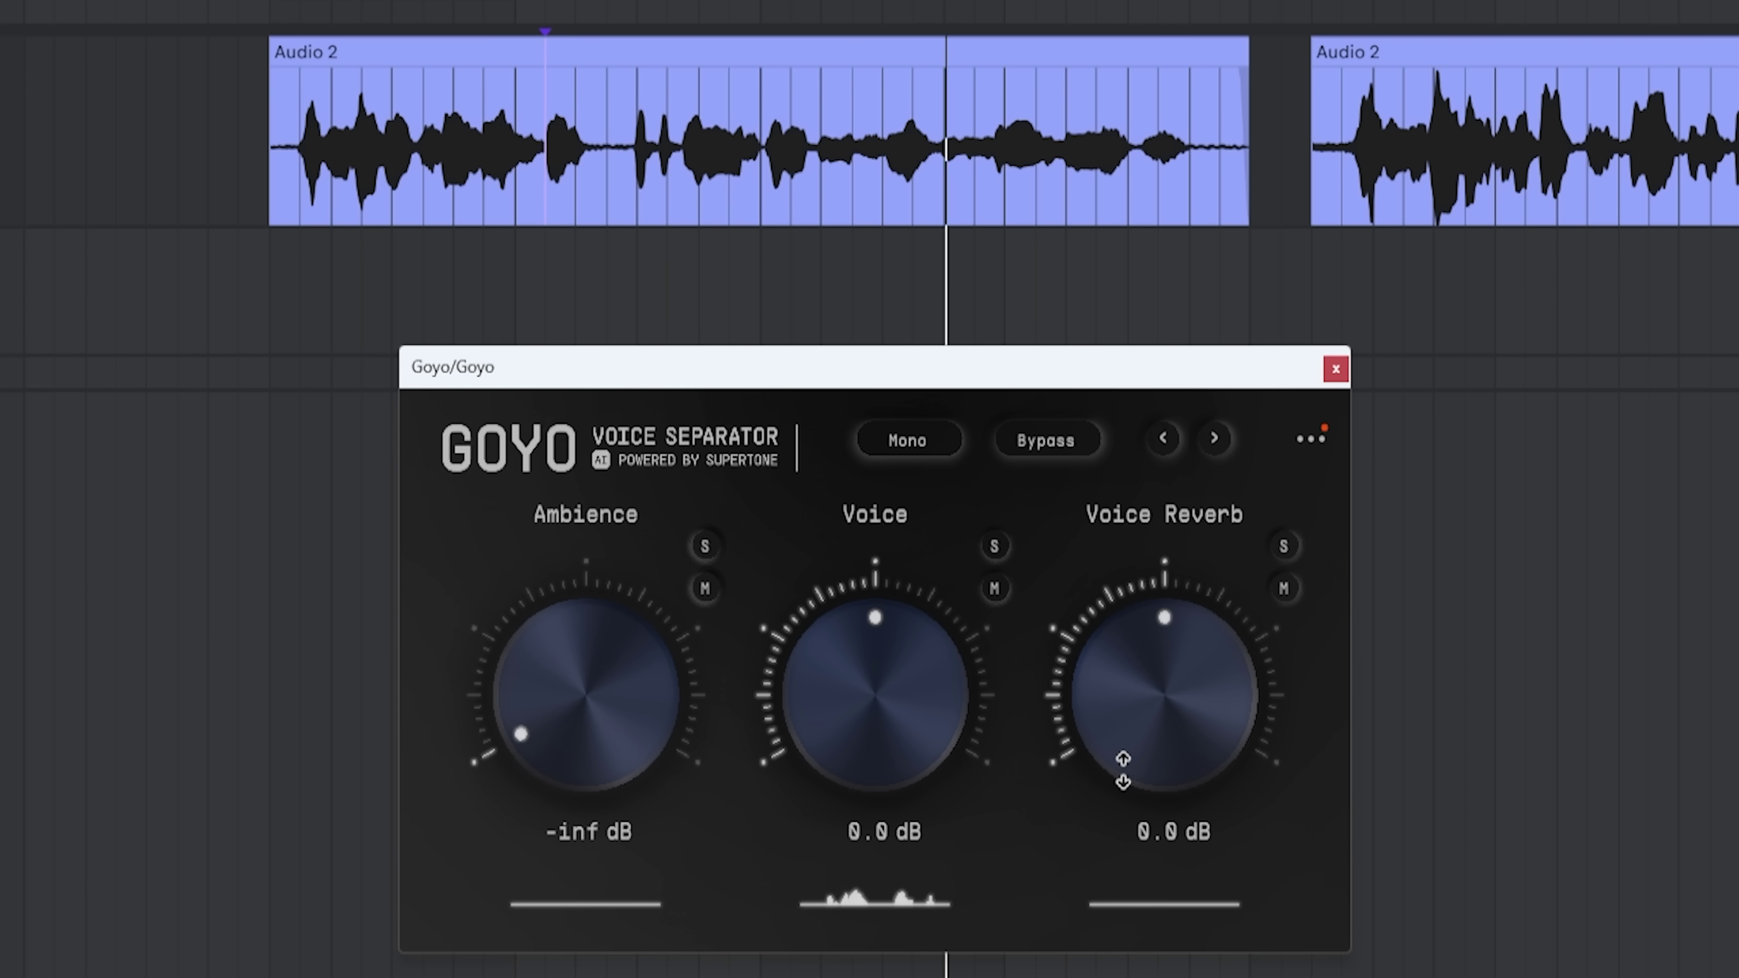
pyautogui.press('space')
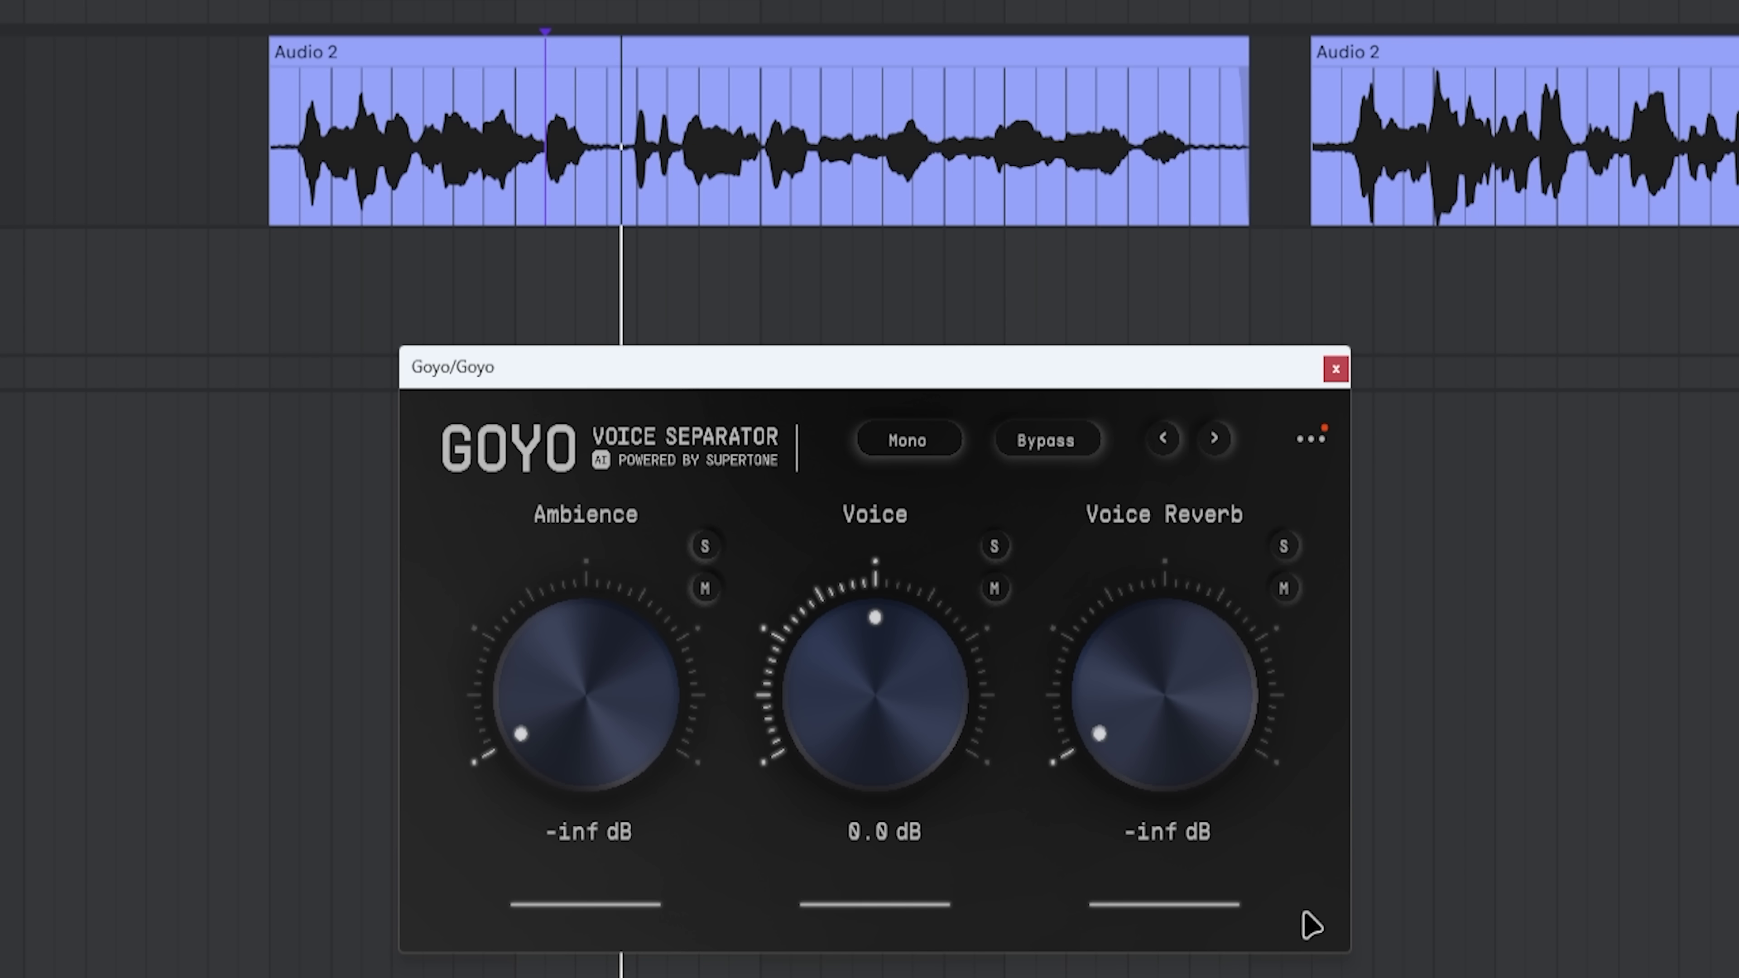
# - Compare Goyo bypassed and active on the next Audio 2 clip, leaving separation on
pyautogui.click(1043, 441)
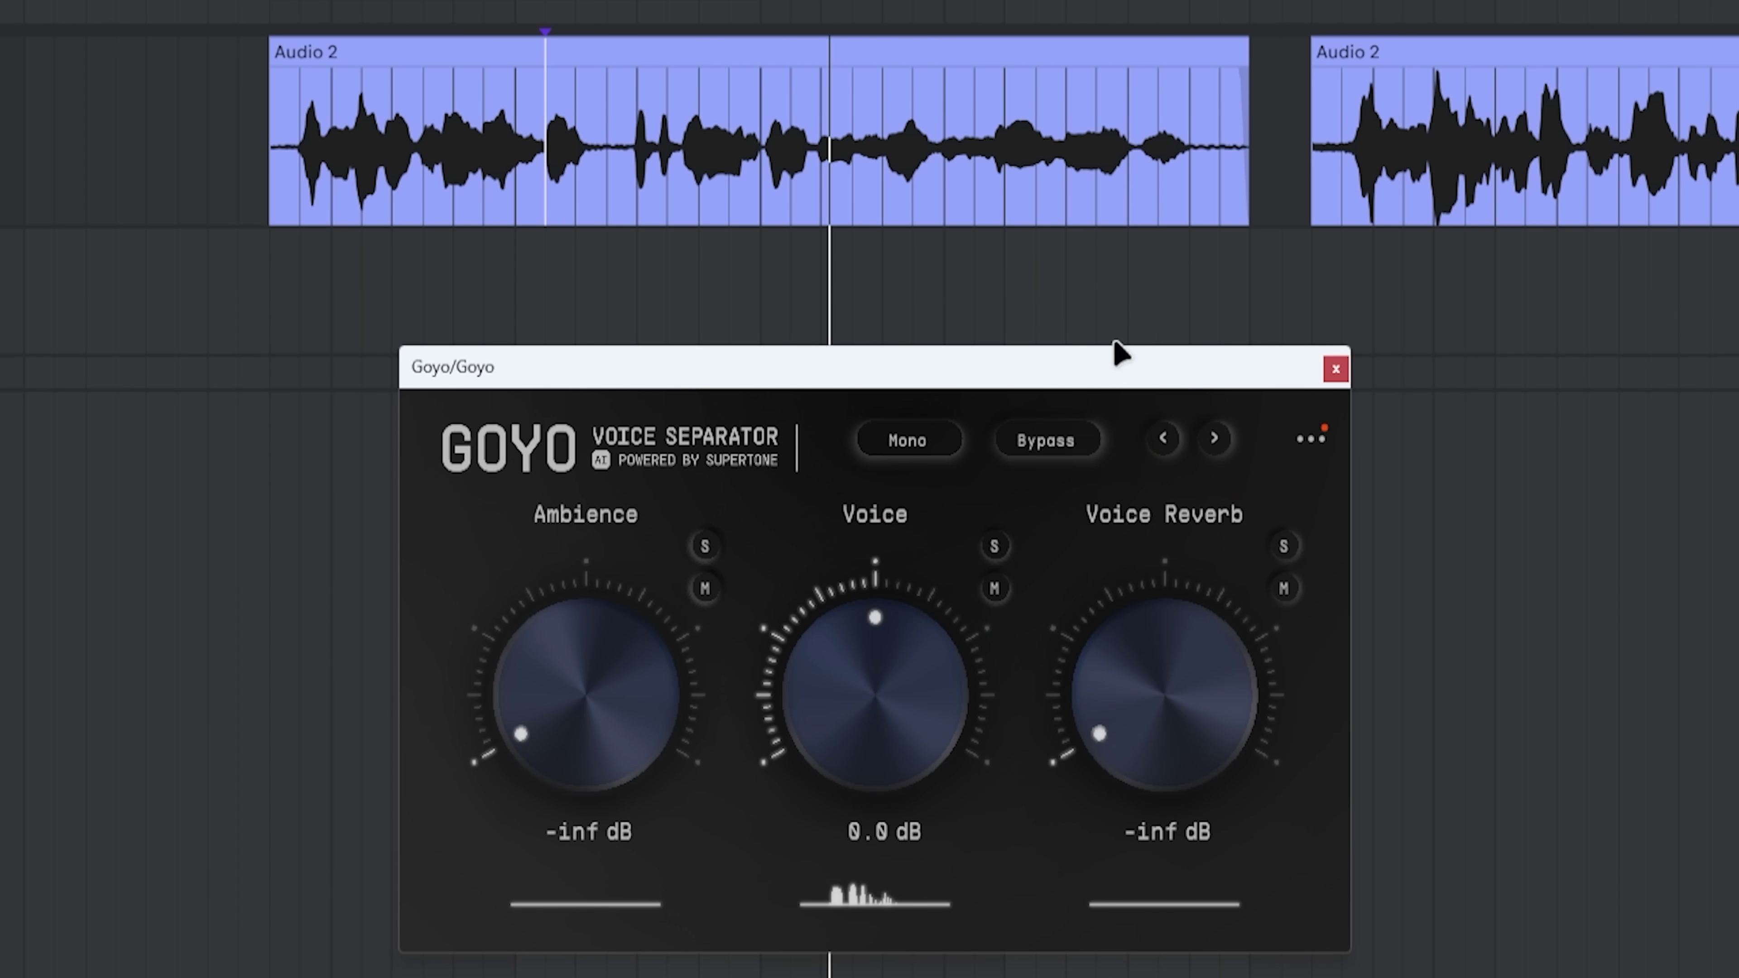
pyautogui.hscroll(5, 959, 205)
pyautogui.click(742, 179)
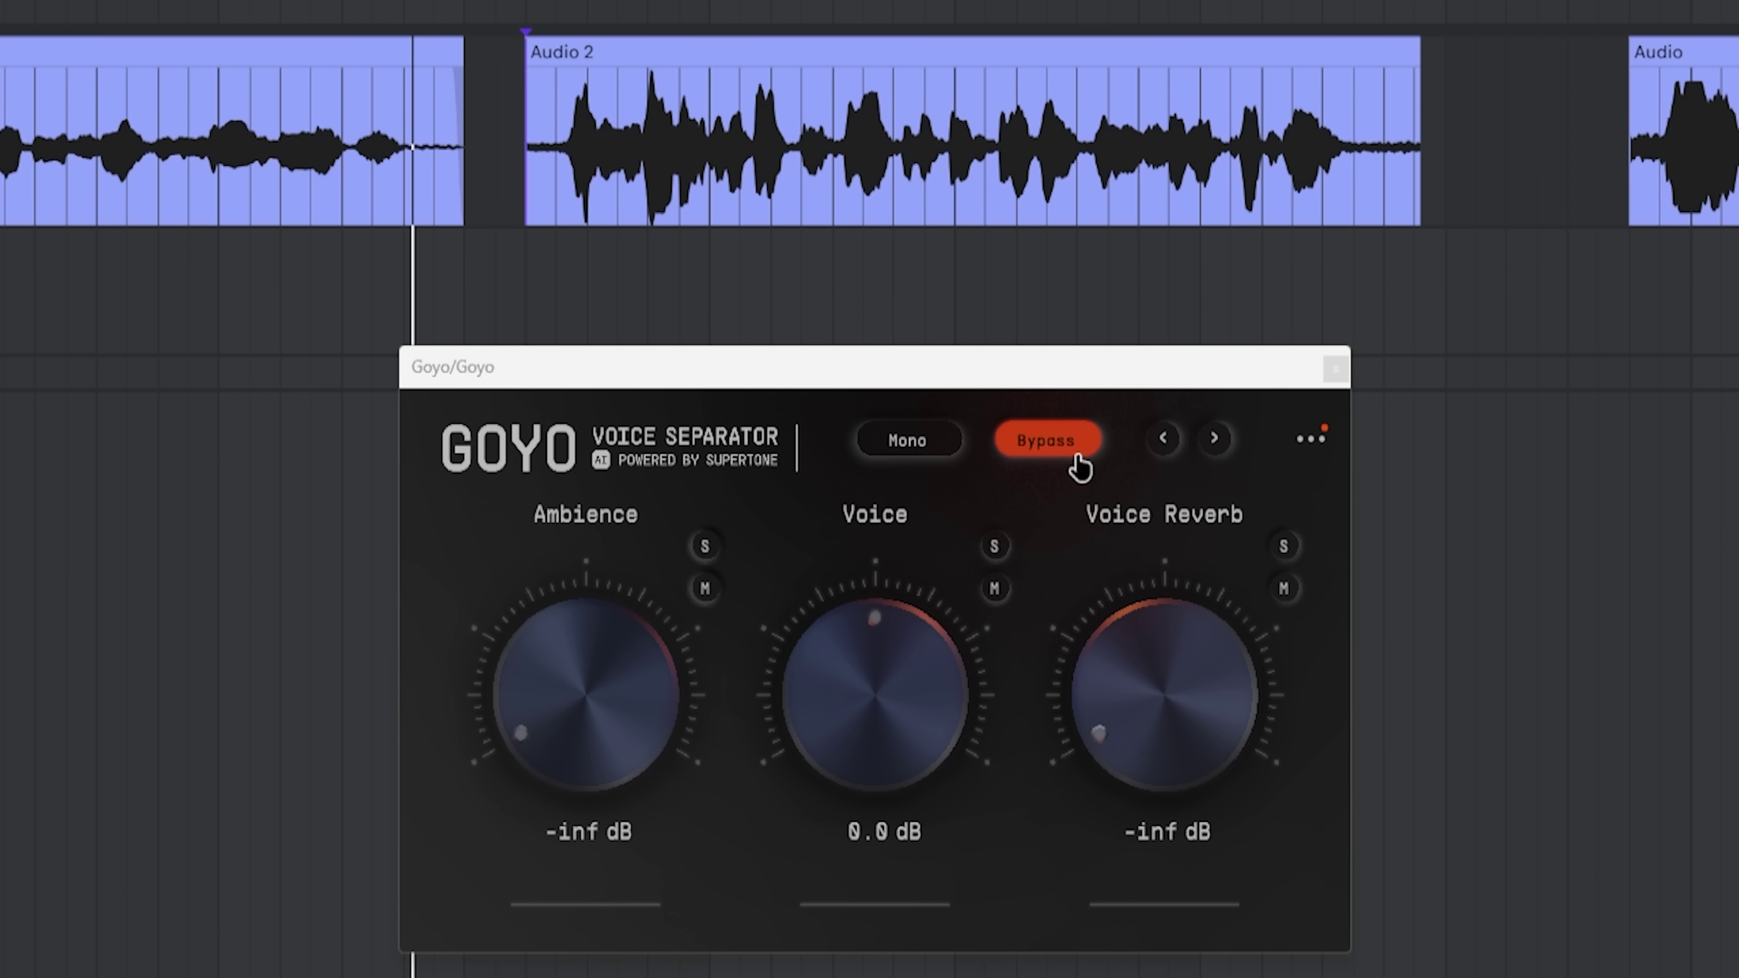
pyautogui.click(1077, 457)
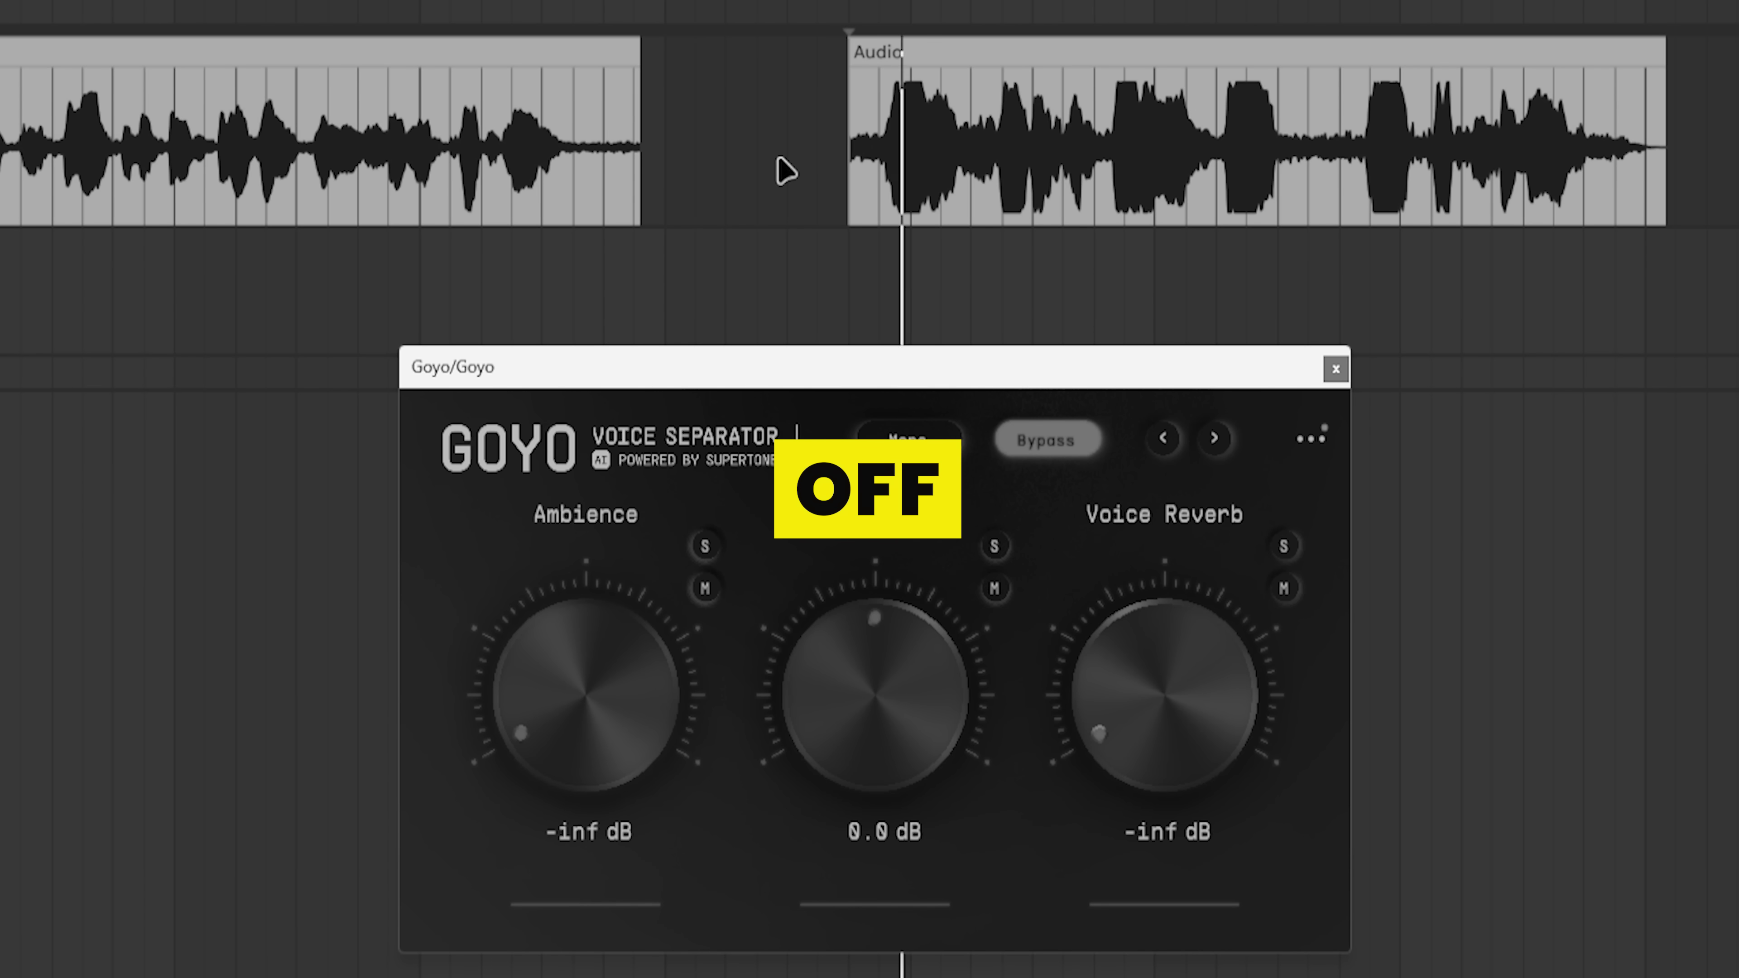
pyautogui.hscroll(3, 776, 164)
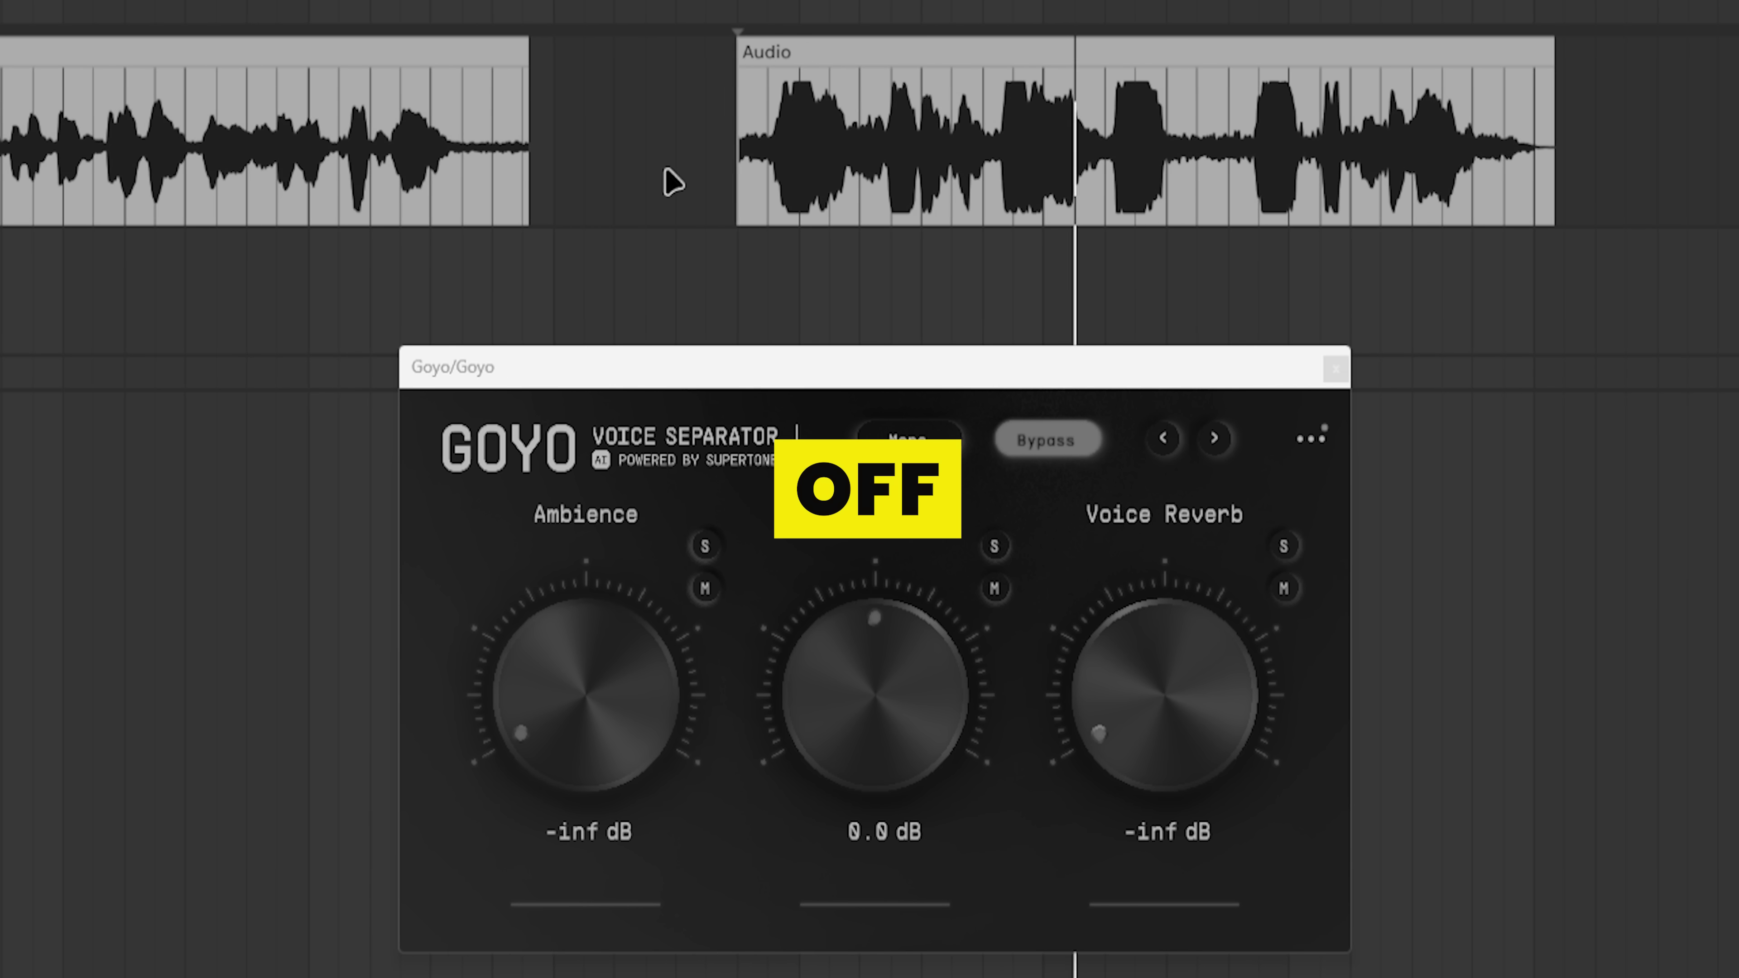
pyautogui.hscroll(3, 673, 182)
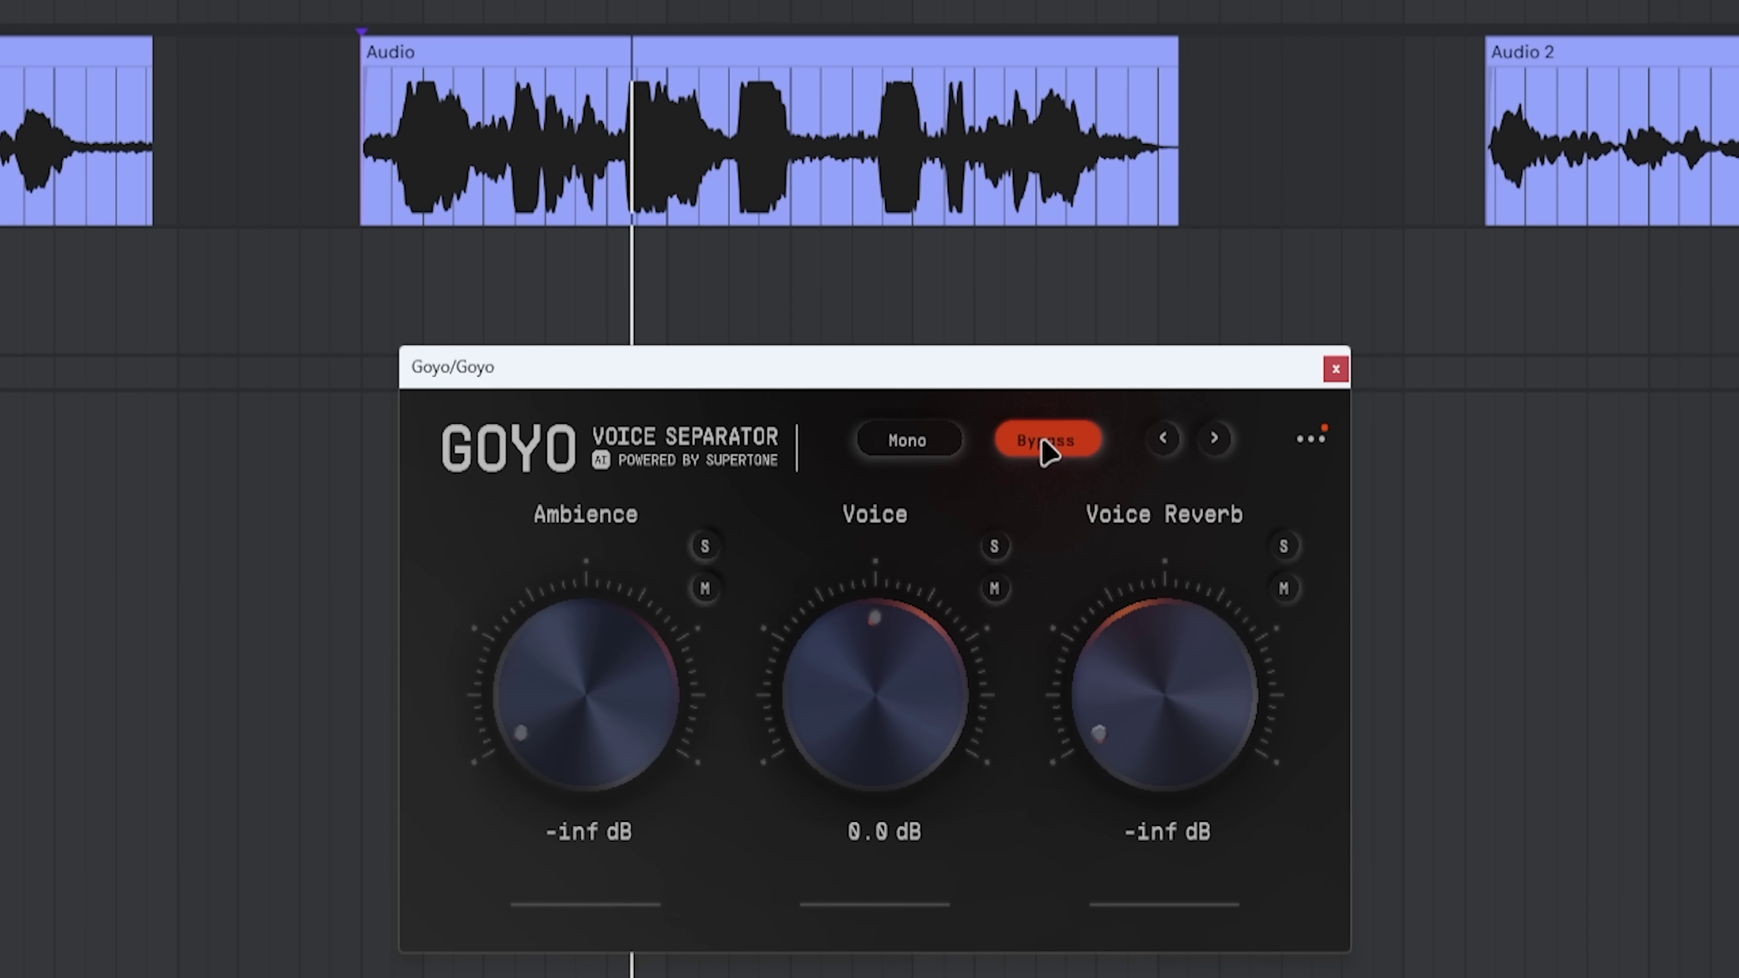
pyautogui.click(1042, 440)
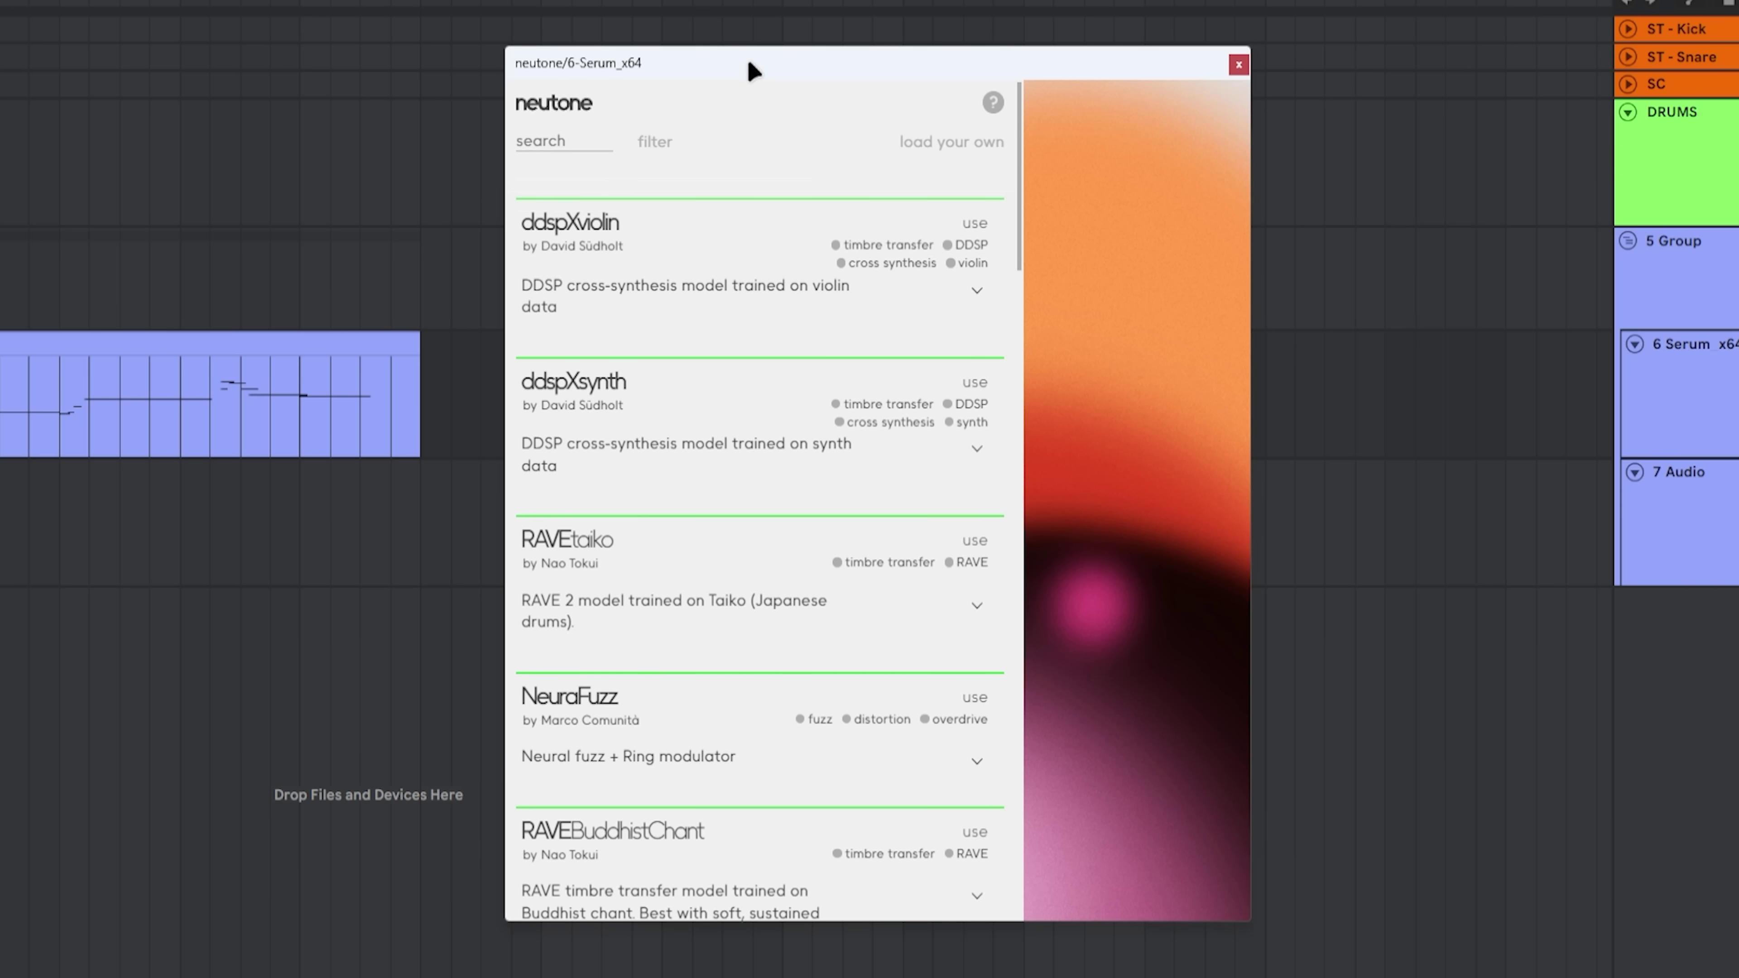
# - Try ddspXviolin in Neutone, leaving cross-synth at 0.00 and setting C to maximum
pyautogui.moveTo(1019, 154); pyautogui.dragTo(1006, 412)
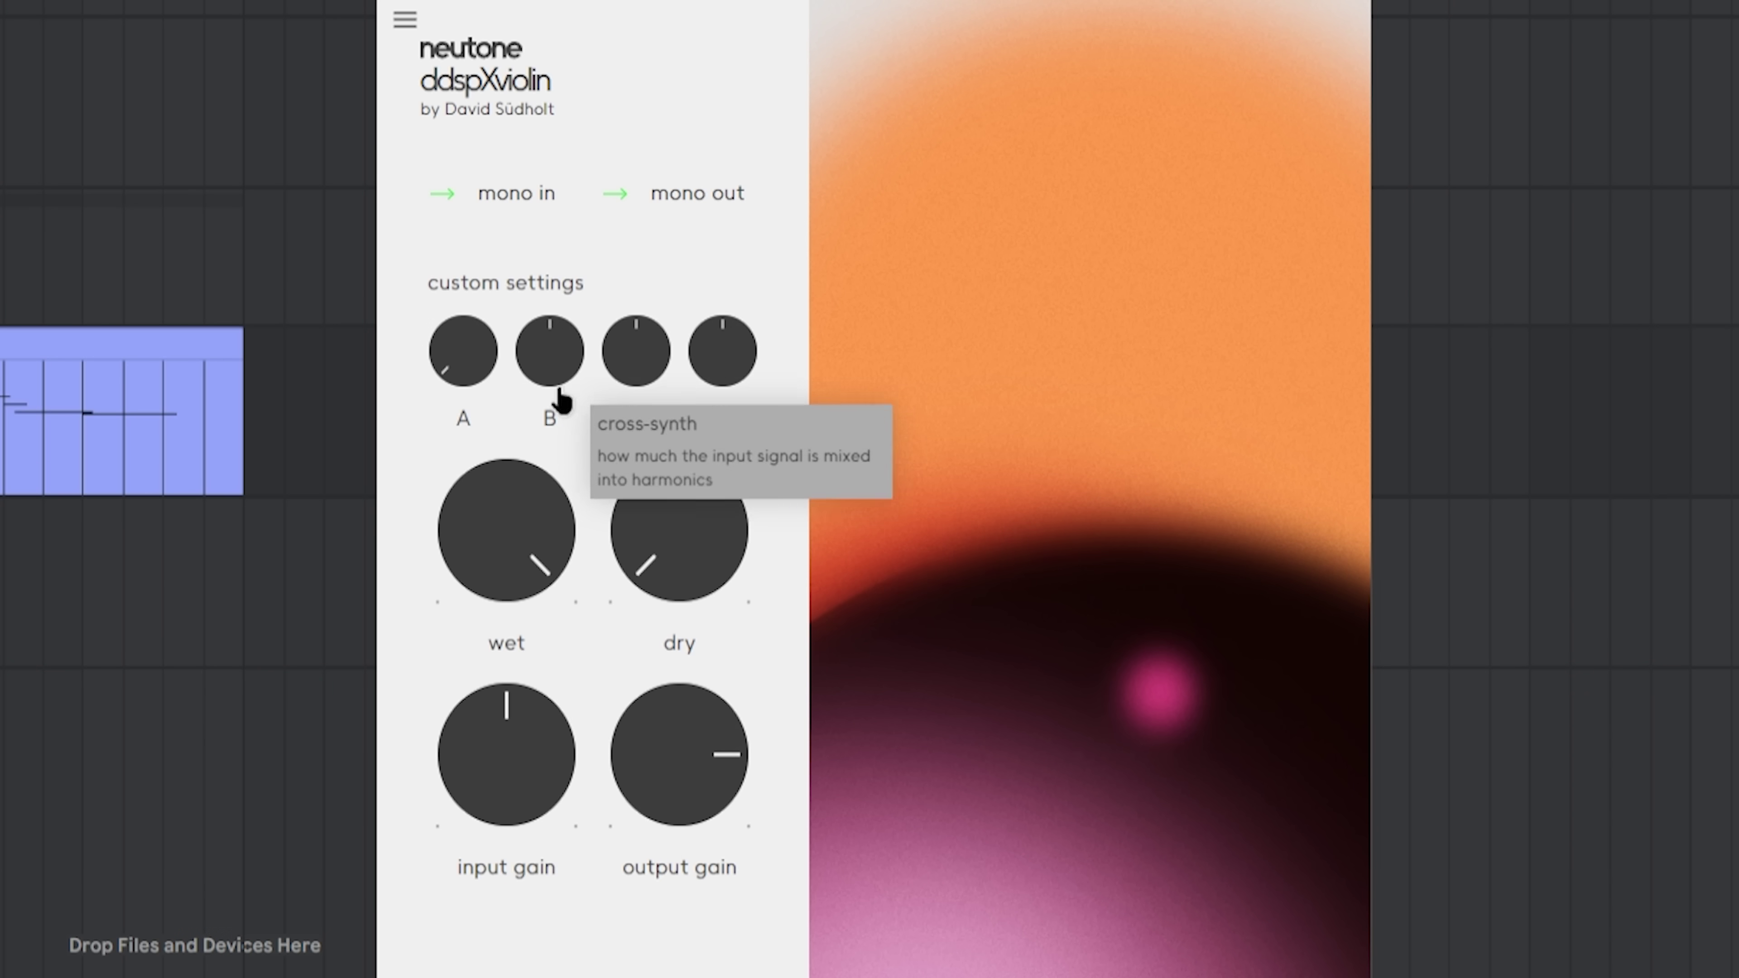
pyautogui.moveTo(555, 393); pyautogui.dragTo(565, 568)
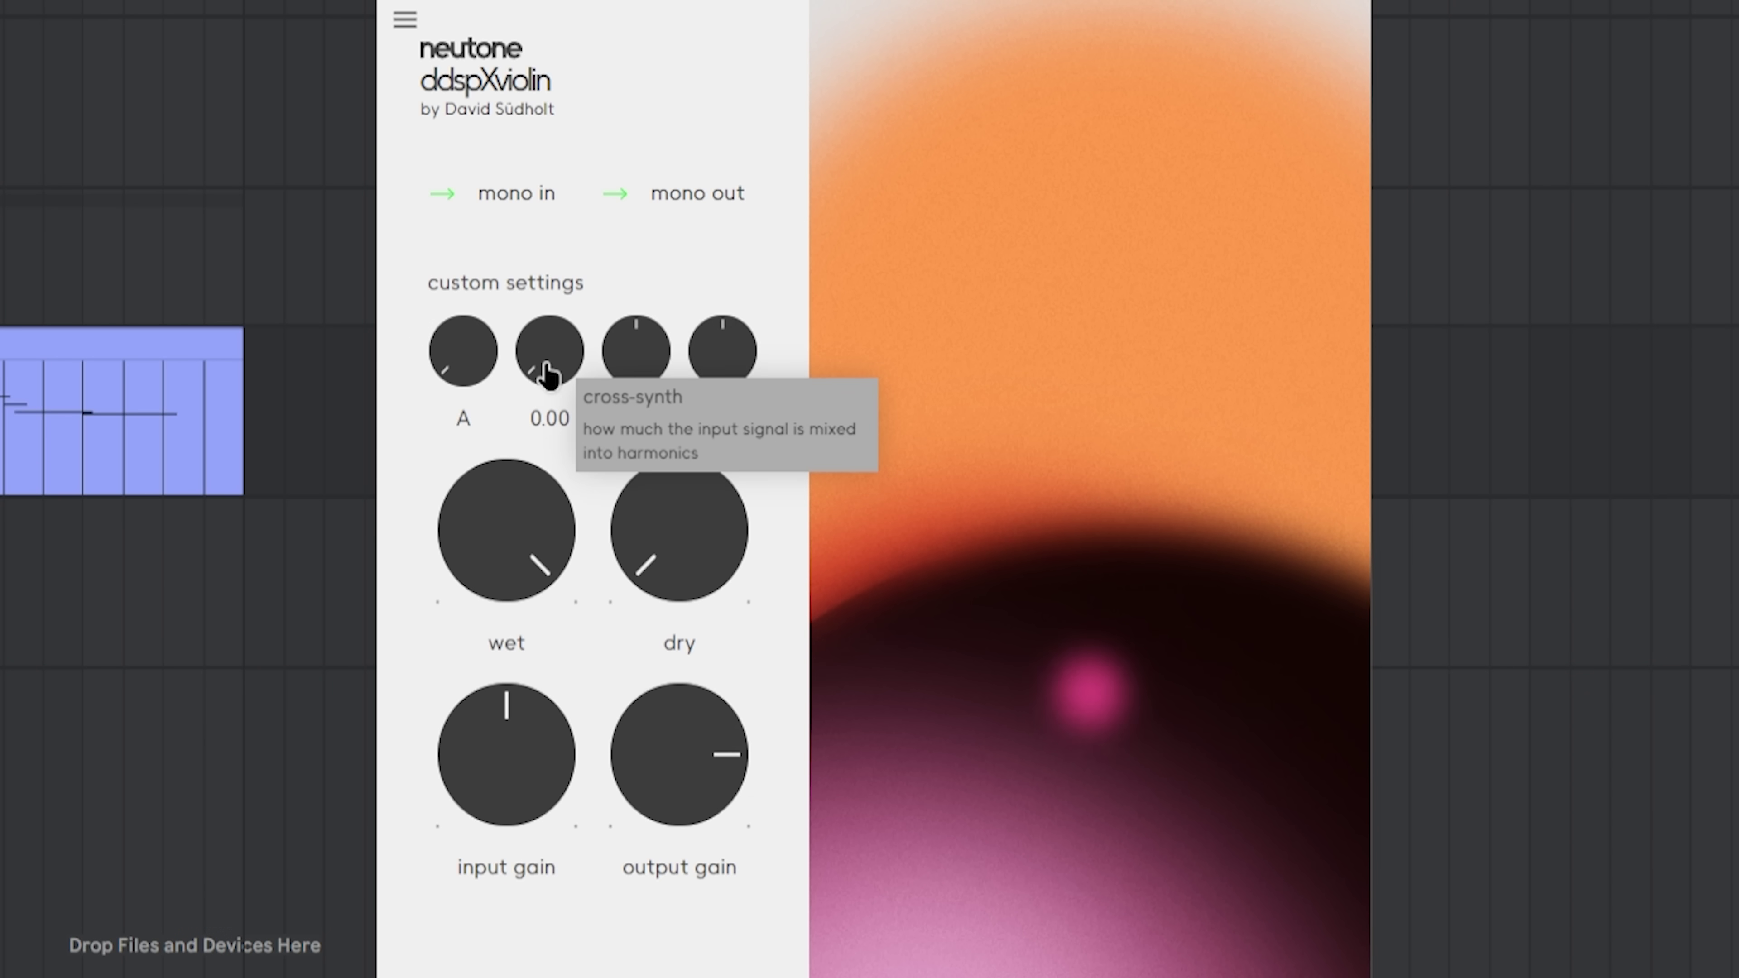
pyautogui.moveTo(629, 349)
pyautogui.mouseDown()
pyautogui.moveTo(625, 250)
pyautogui.moveTo(640, 363)
pyautogui.mouseUp()
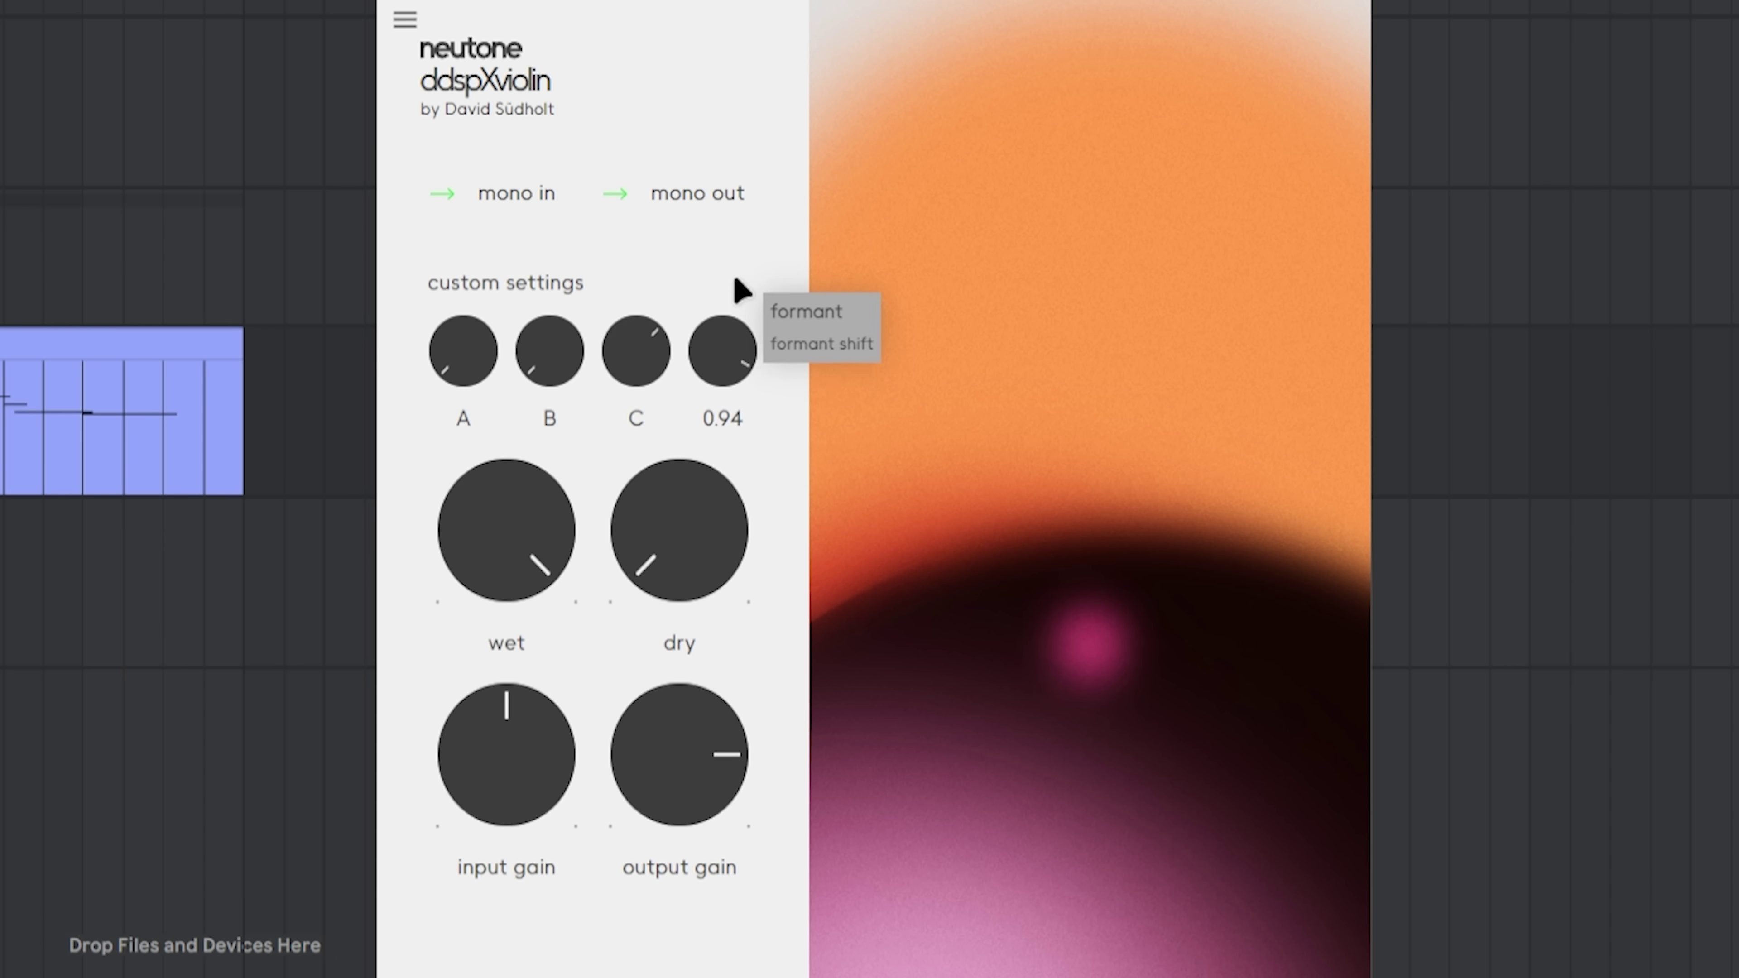
pyautogui.click(99, 340)
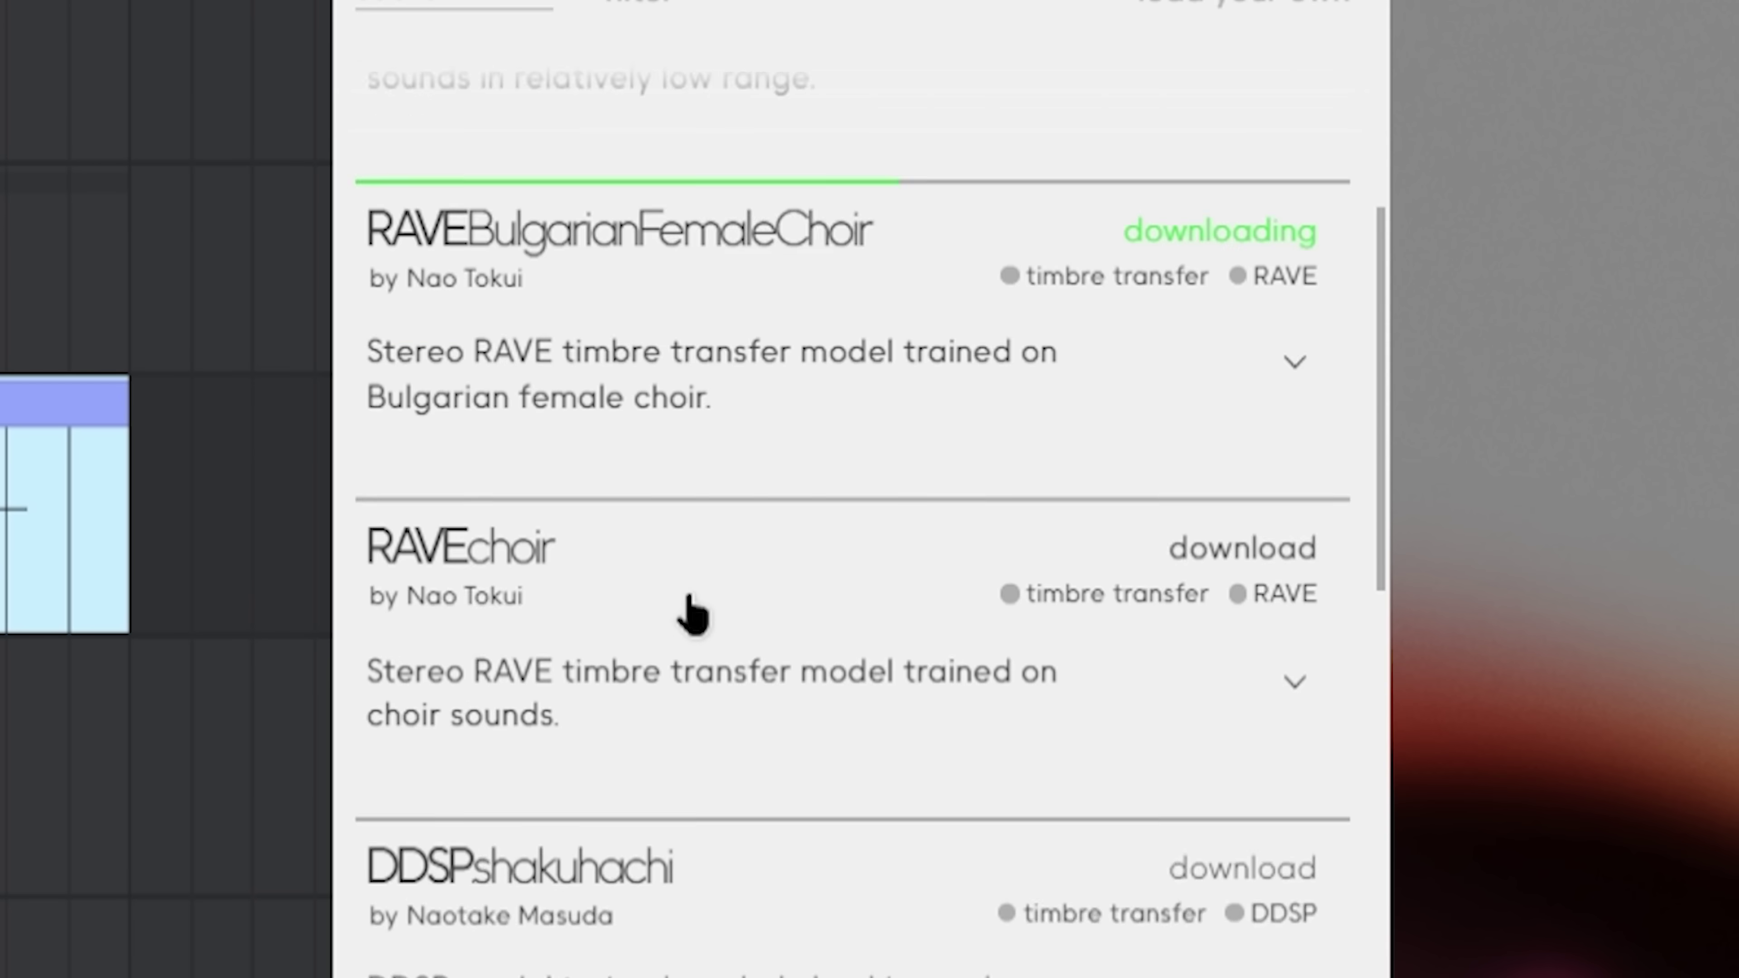
# - Scroll down through the Neutone model list
pyautogui.scroll(-20, 1383, 446)
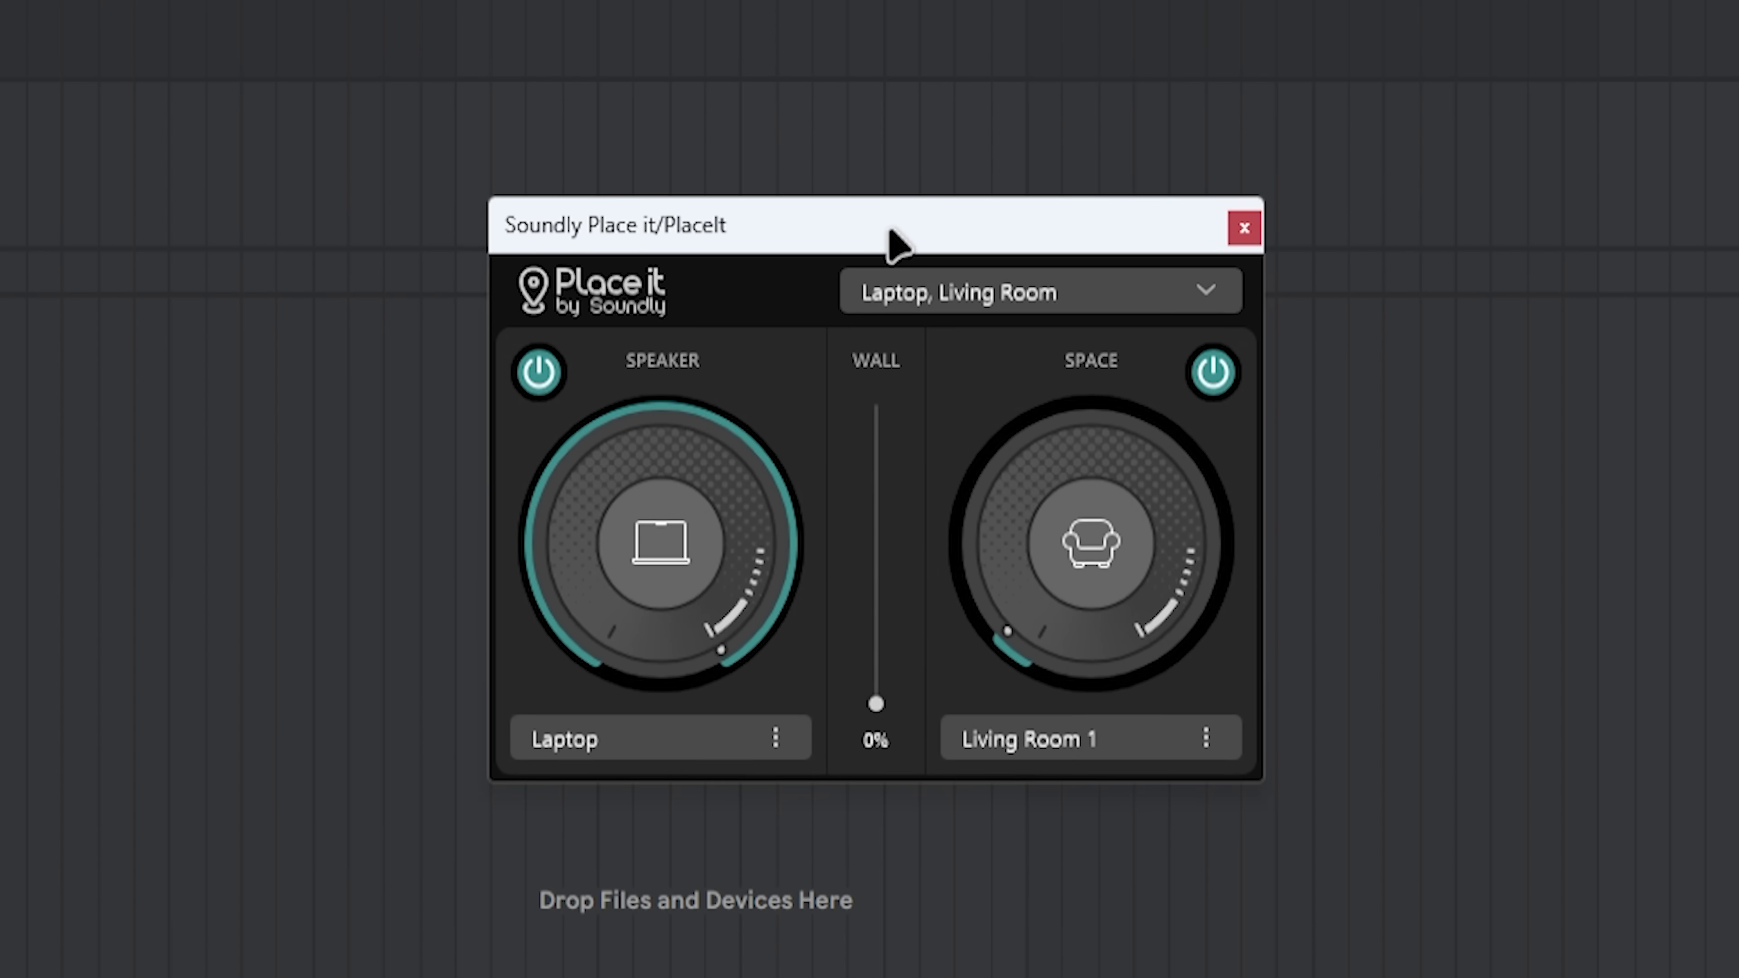
# - Browse Place it's speaker list and the Home, Public Places, Outdoor and School & Workplaces spaces
pyautogui.click(664, 754)
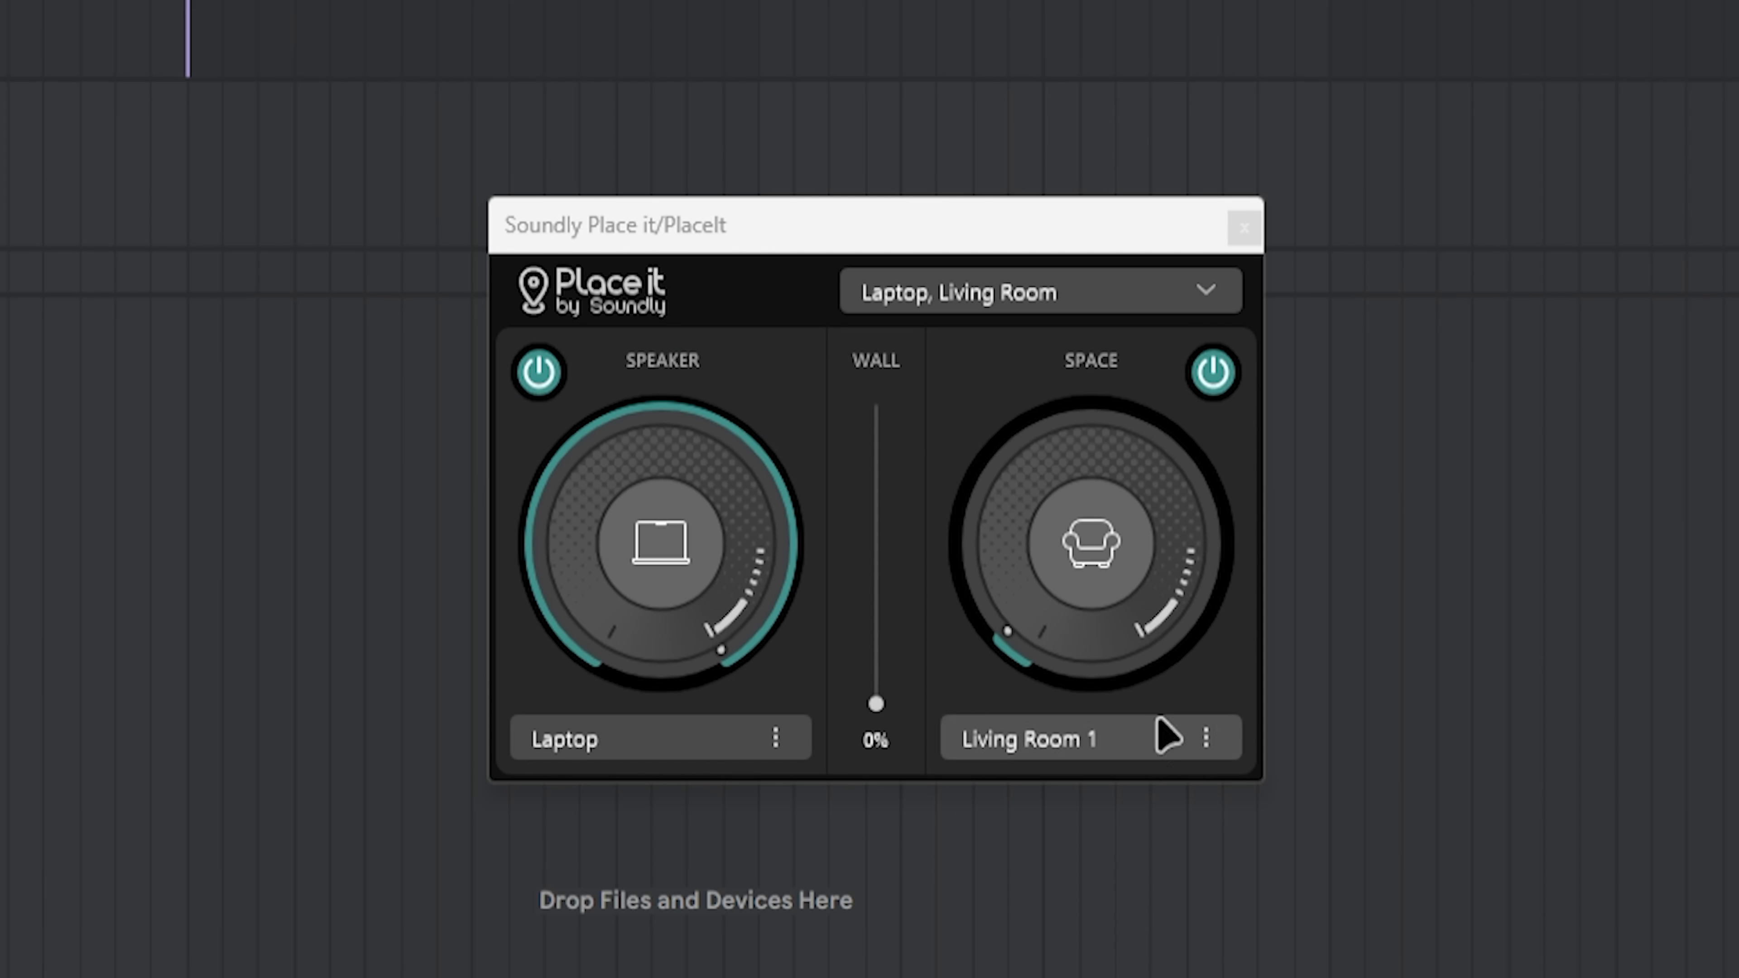
pyautogui.click(1063, 748)
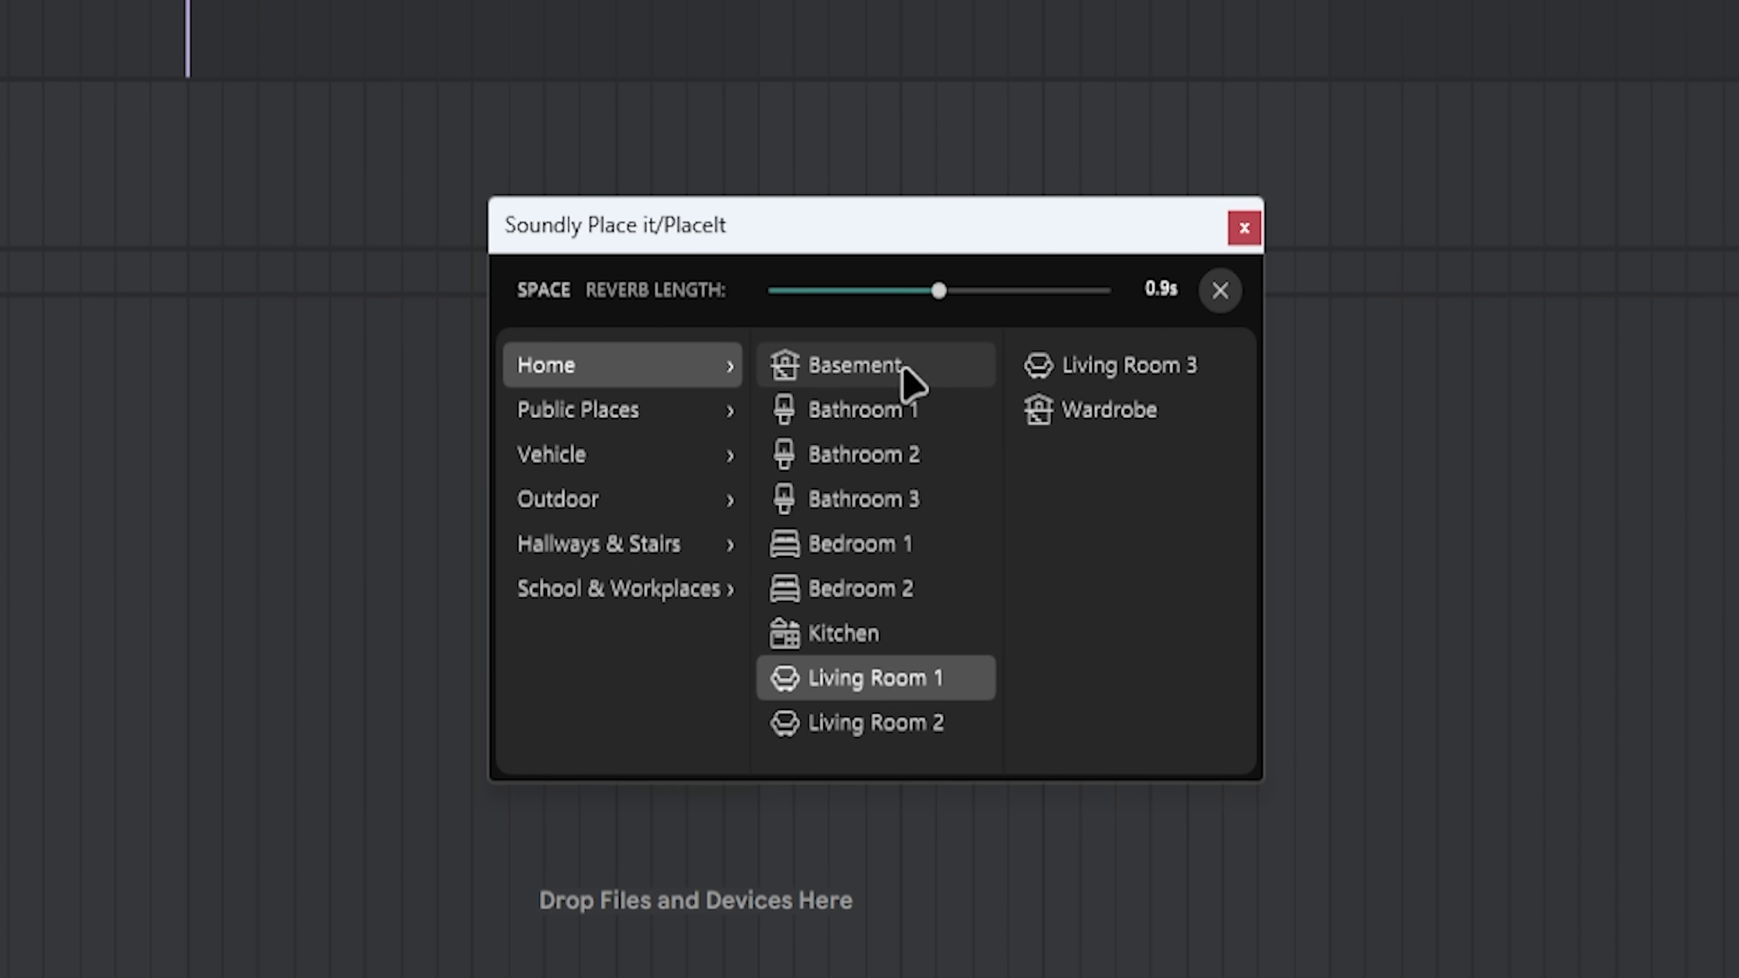
pyautogui.click(578, 410)
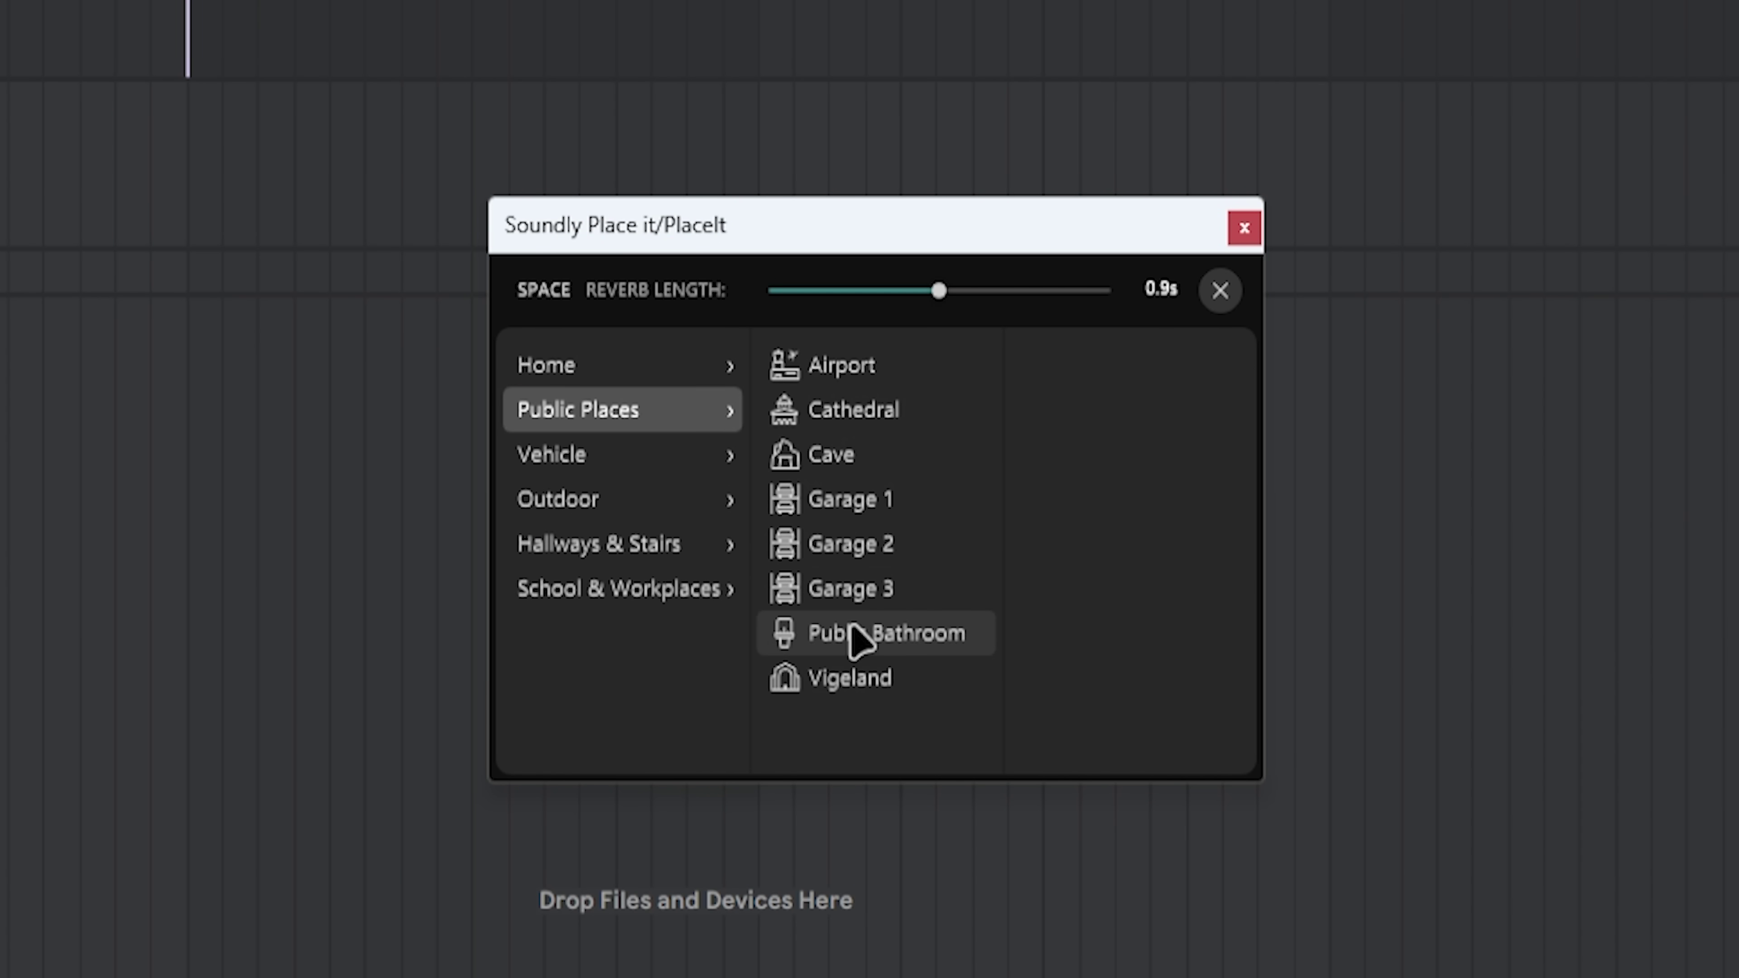
pyautogui.click(624, 491)
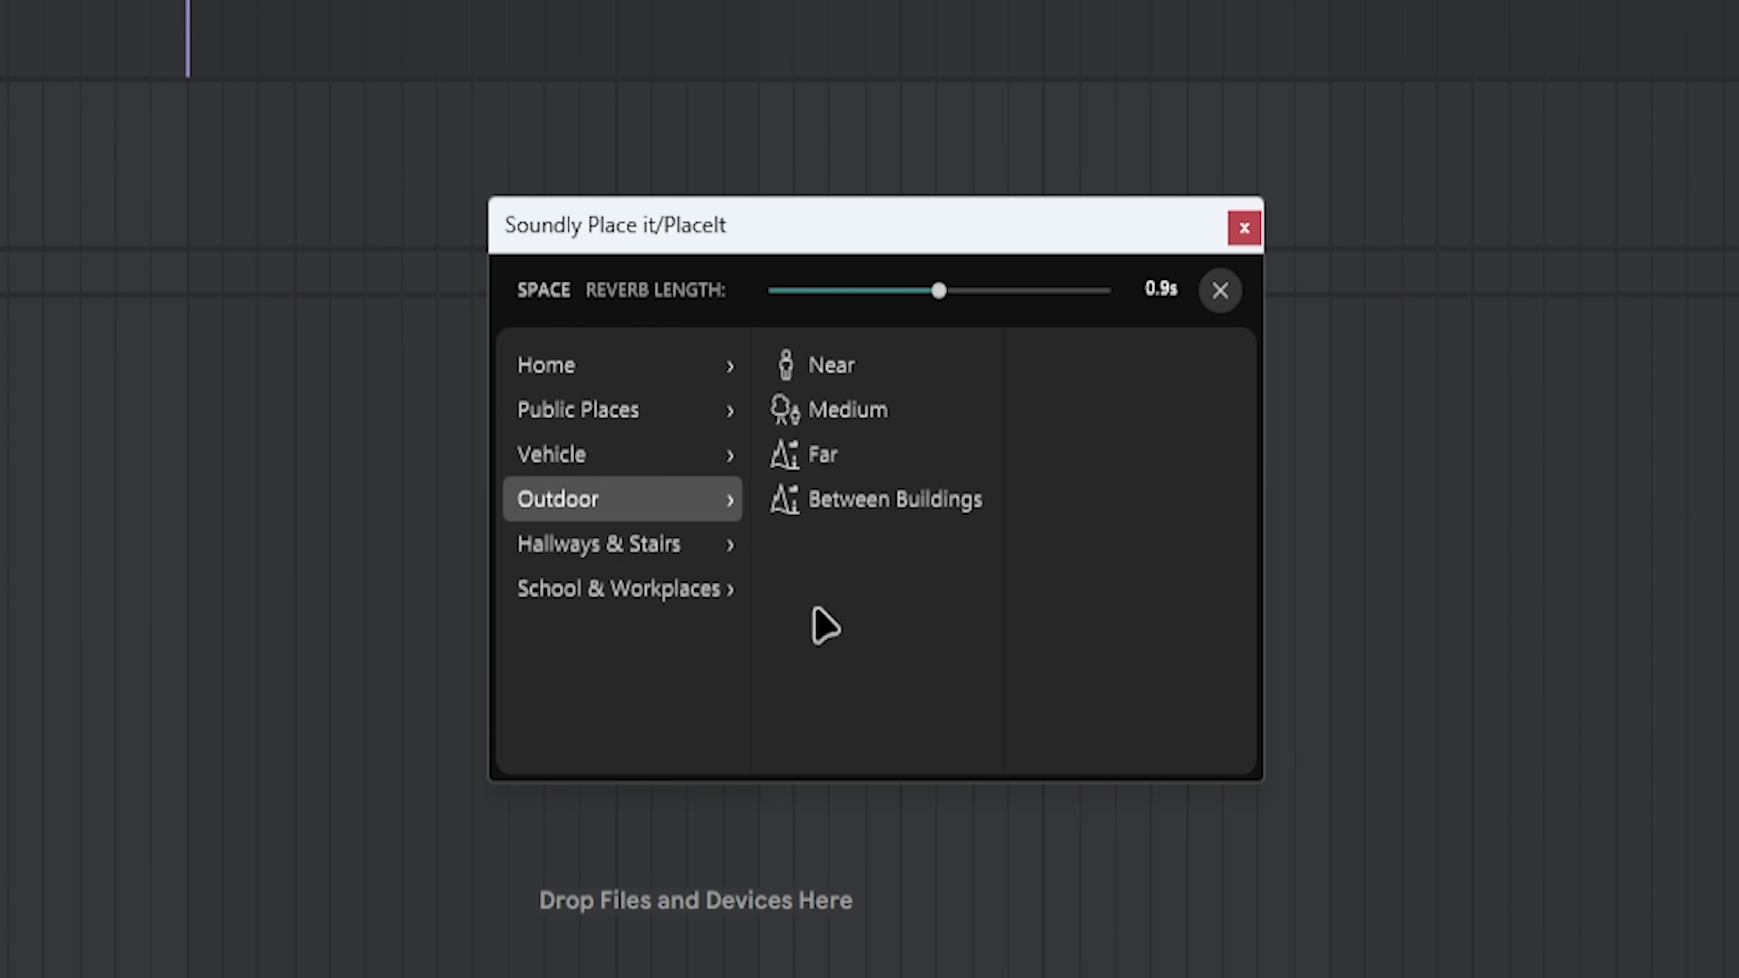
pyautogui.click(674, 579)
pyautogui.click(626, 410)
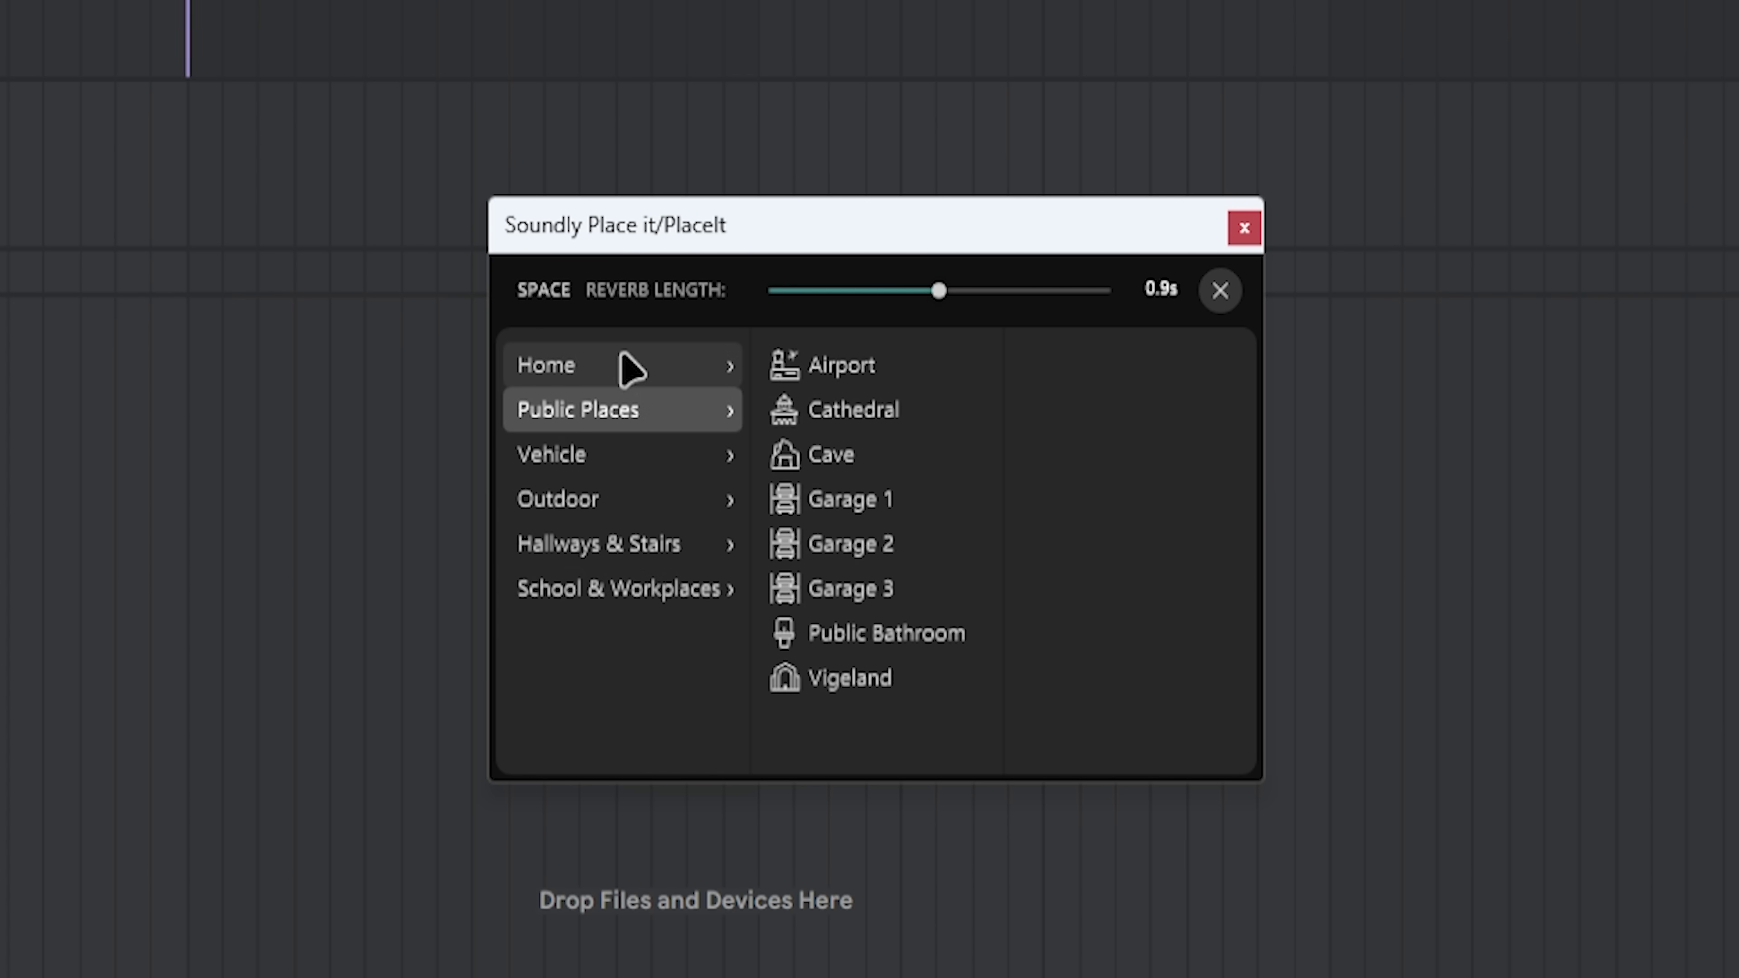
pyautogui.click(610, 349)
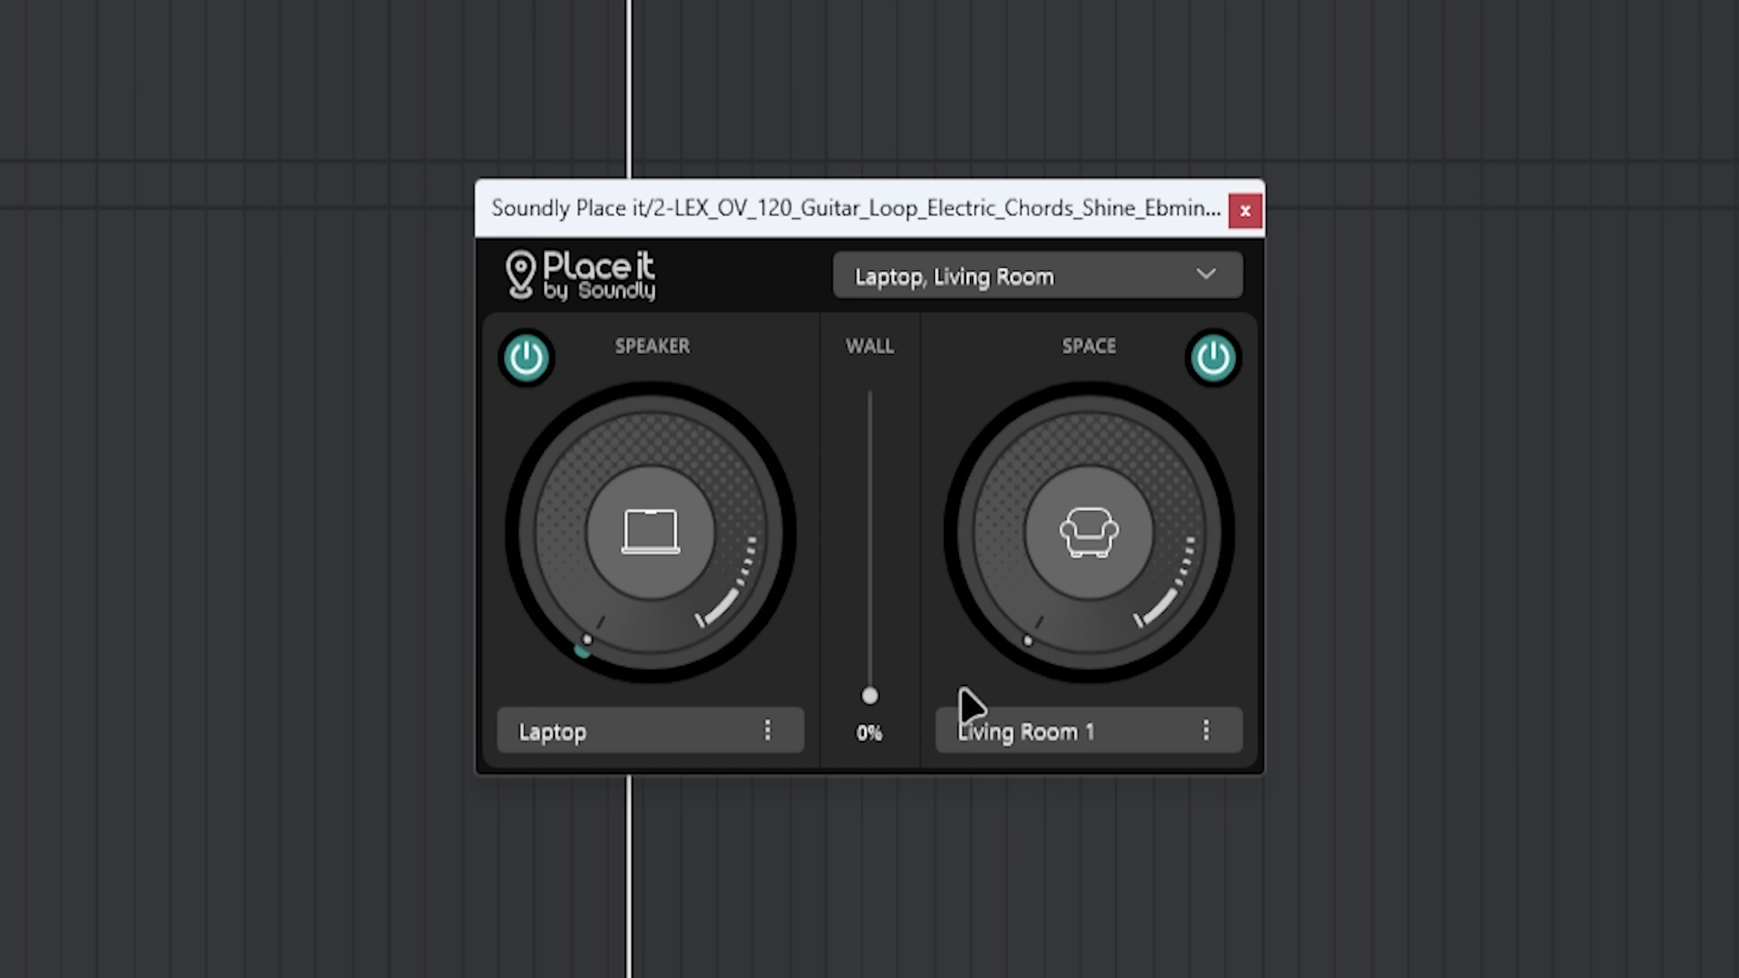
# - Turn the space amount up to 85% and set the room space to Cave
pyautogui.moveTo(1063, 640); pyautogui.dragTo(1114, 51)
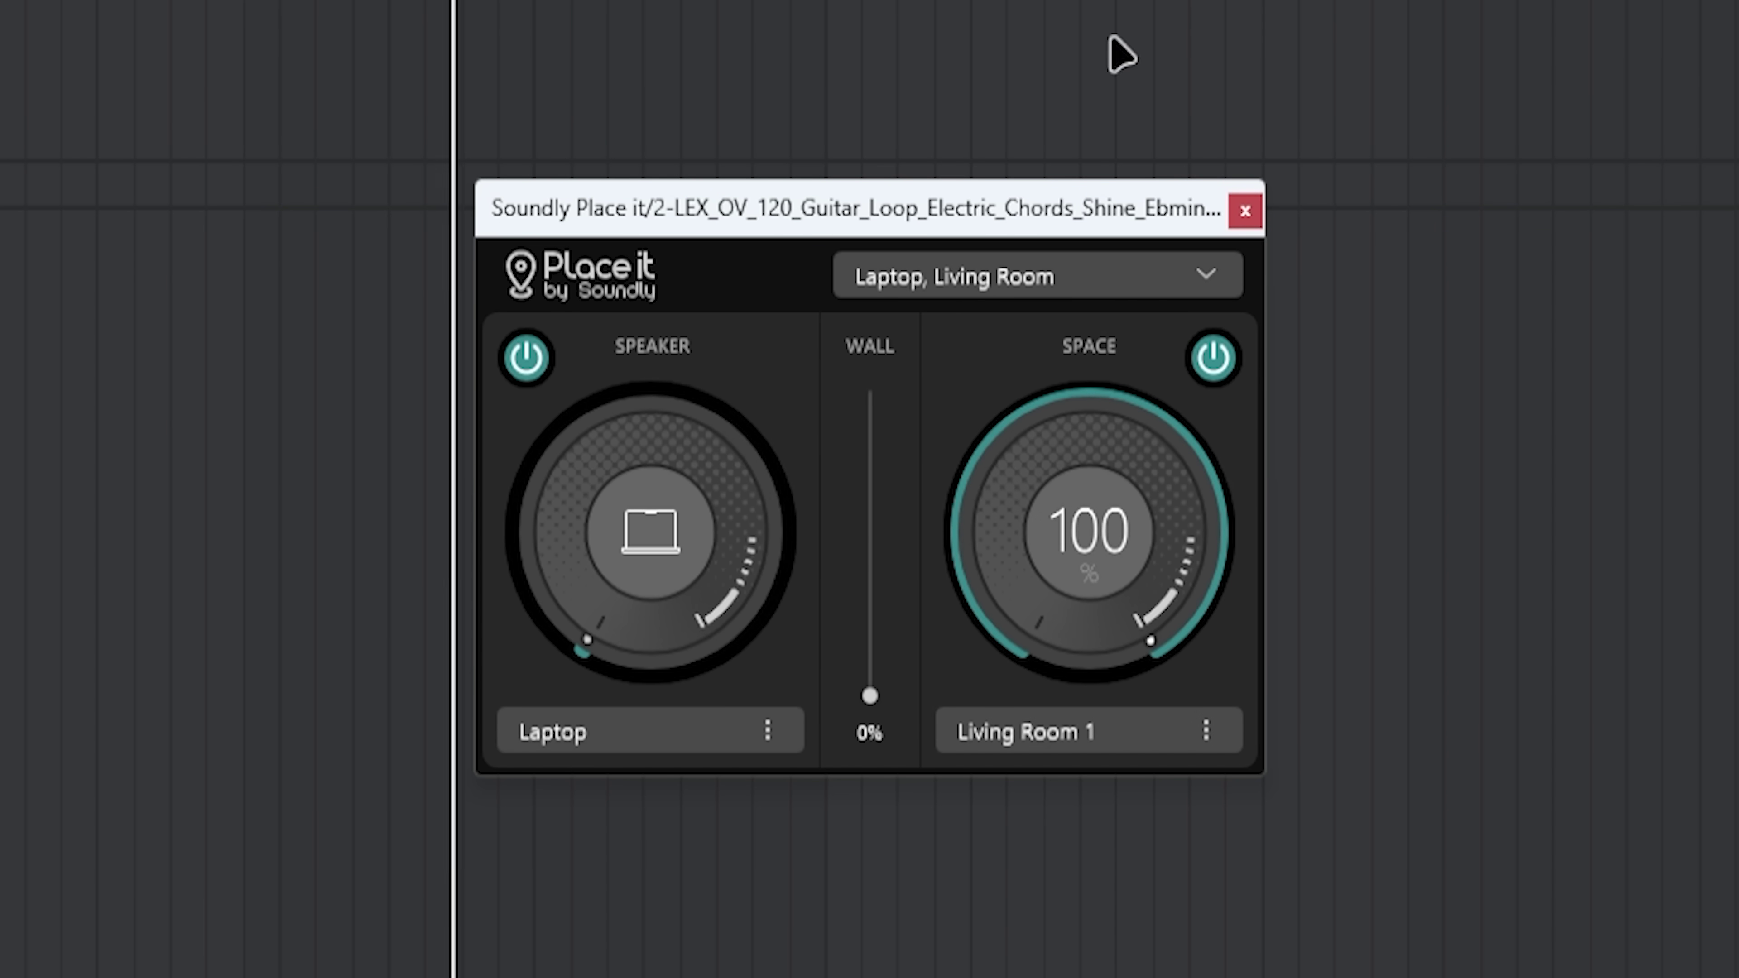
pyautogui.click(1060, 736)
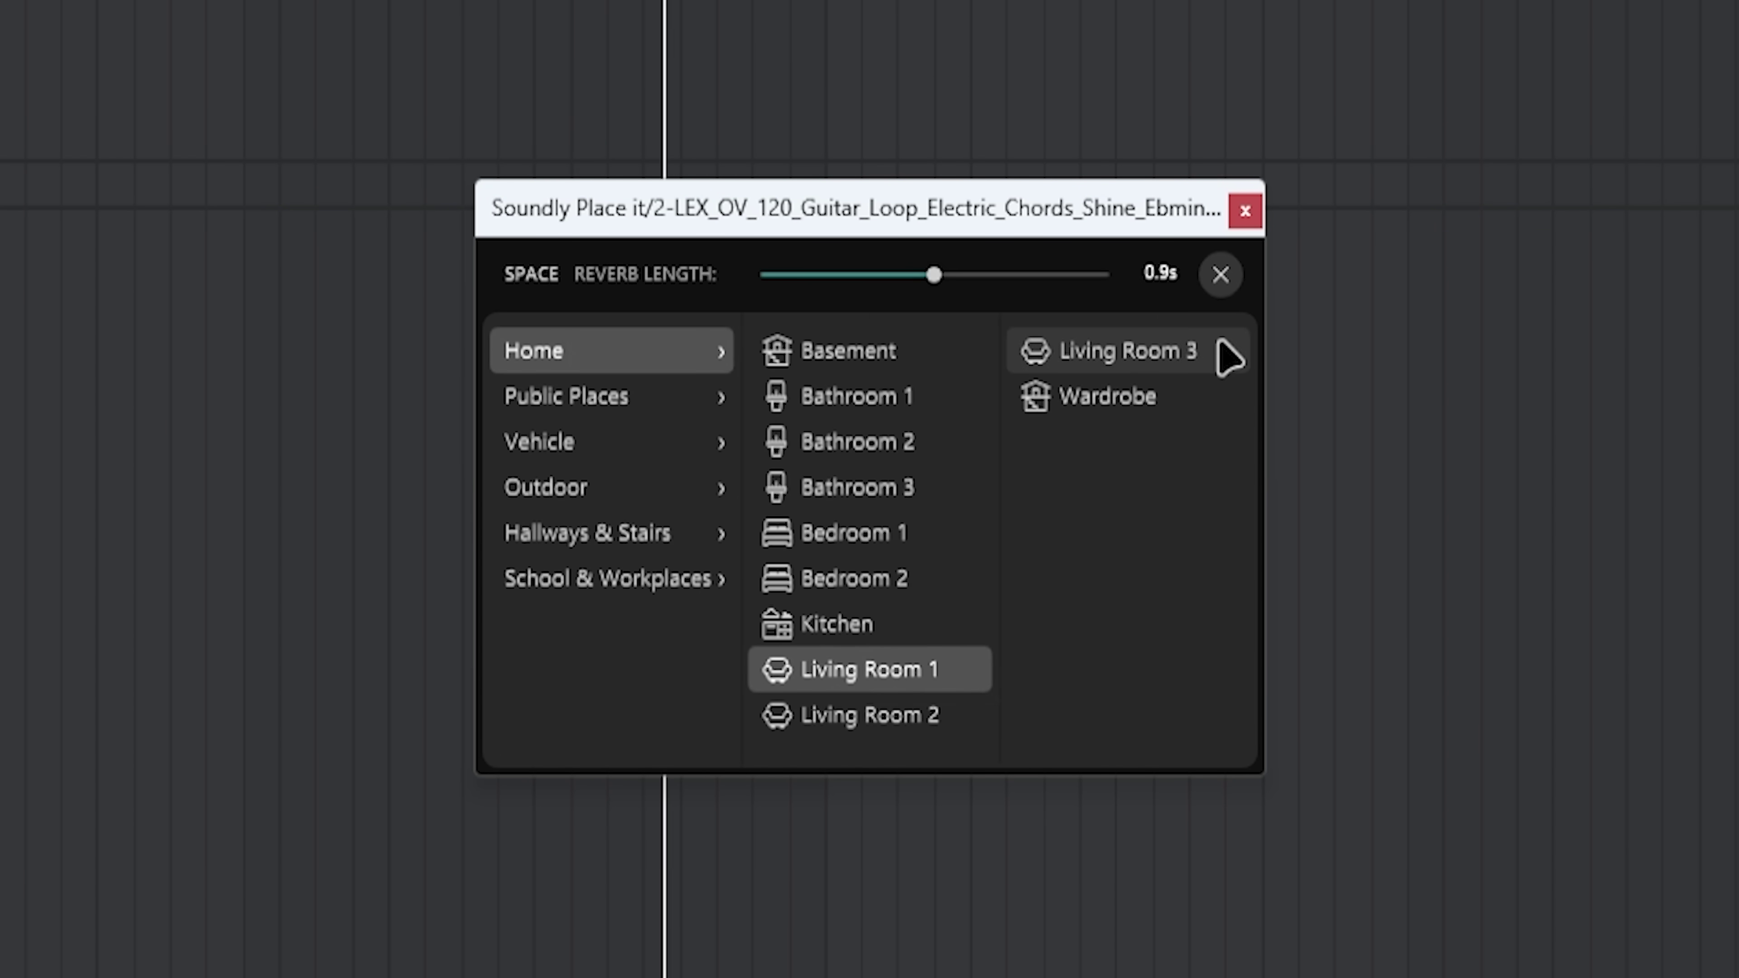
pyautogui.click(960, 451)
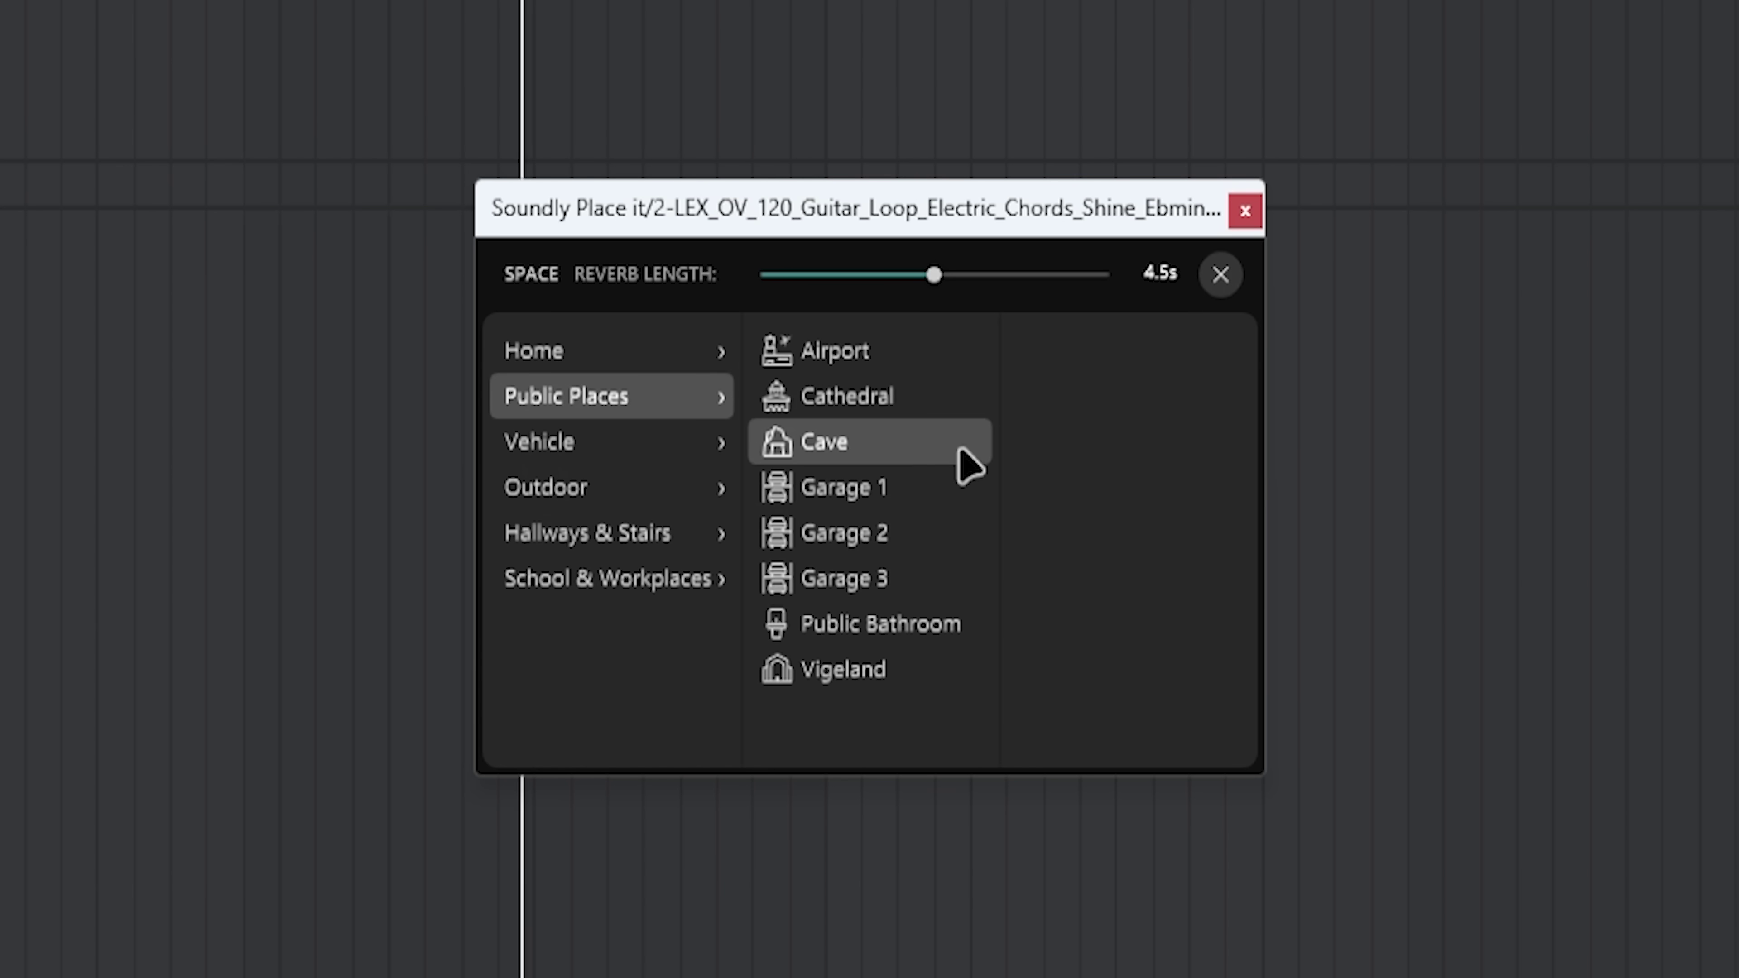
pyautogui.click(1221, 277)
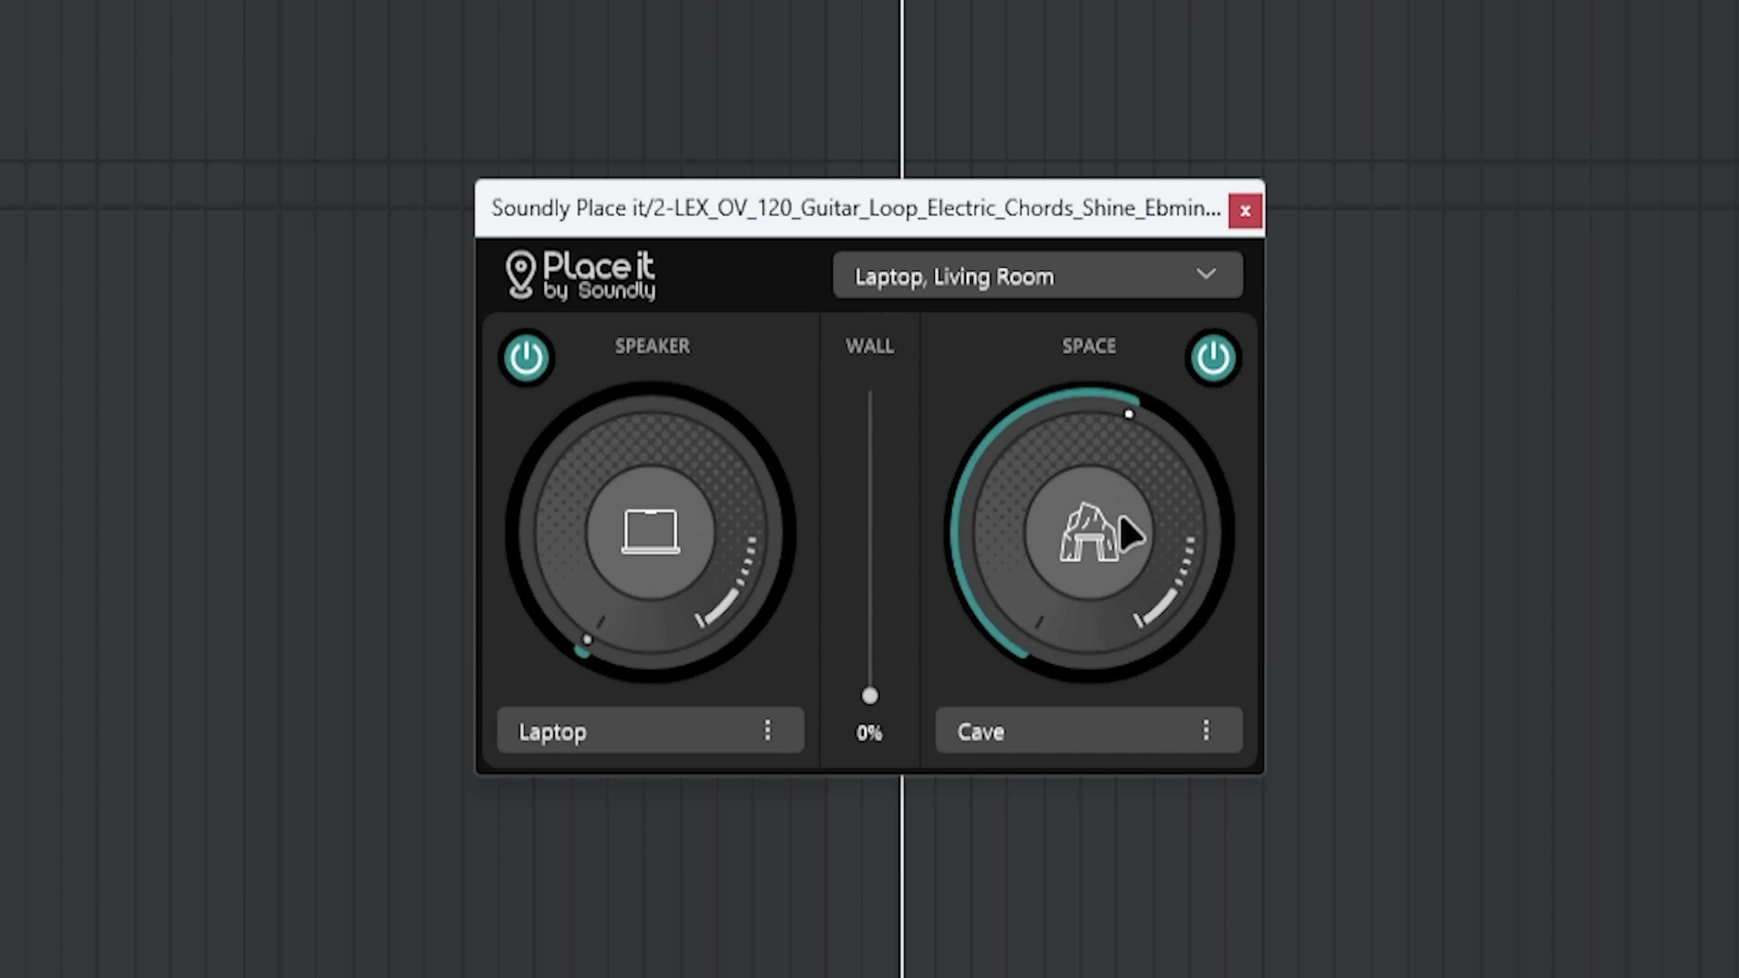
# - Switch the speaker to Radio, raise its amount, and set the wall to about 76%
pyautogui.click(595, 746)
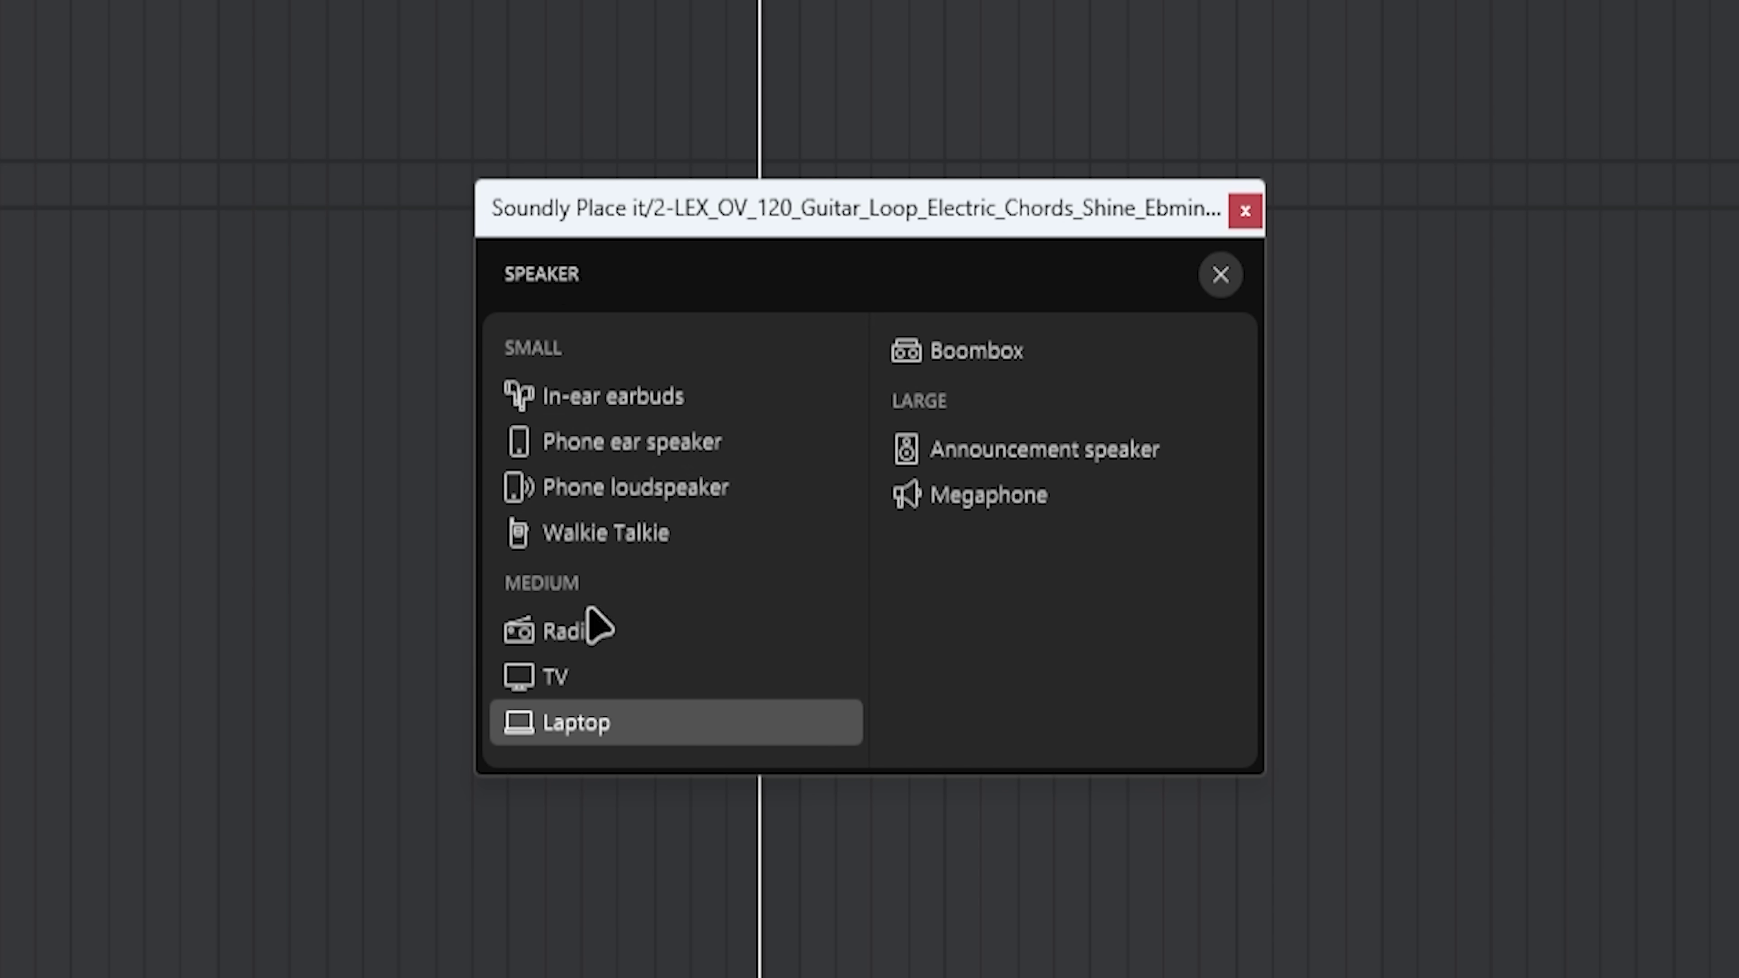
pyautogui.click(586, 644)
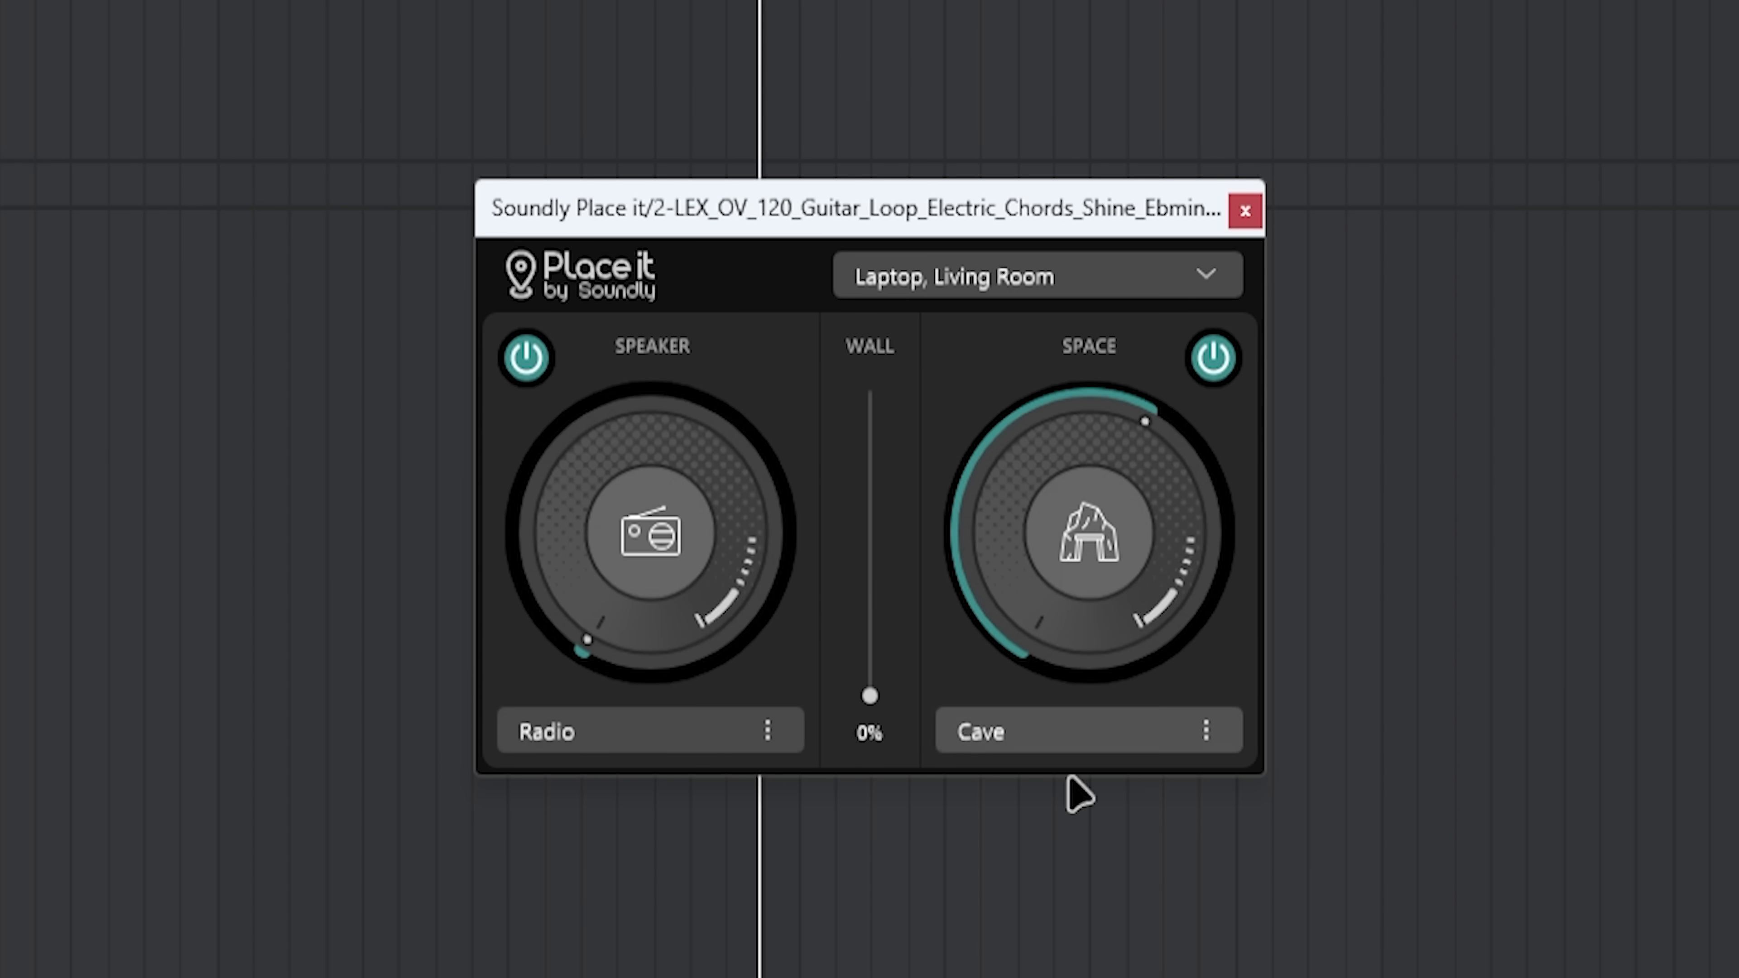
pyautogui.moveTo(679, 602); pyautogui.dragTo(617, 85)
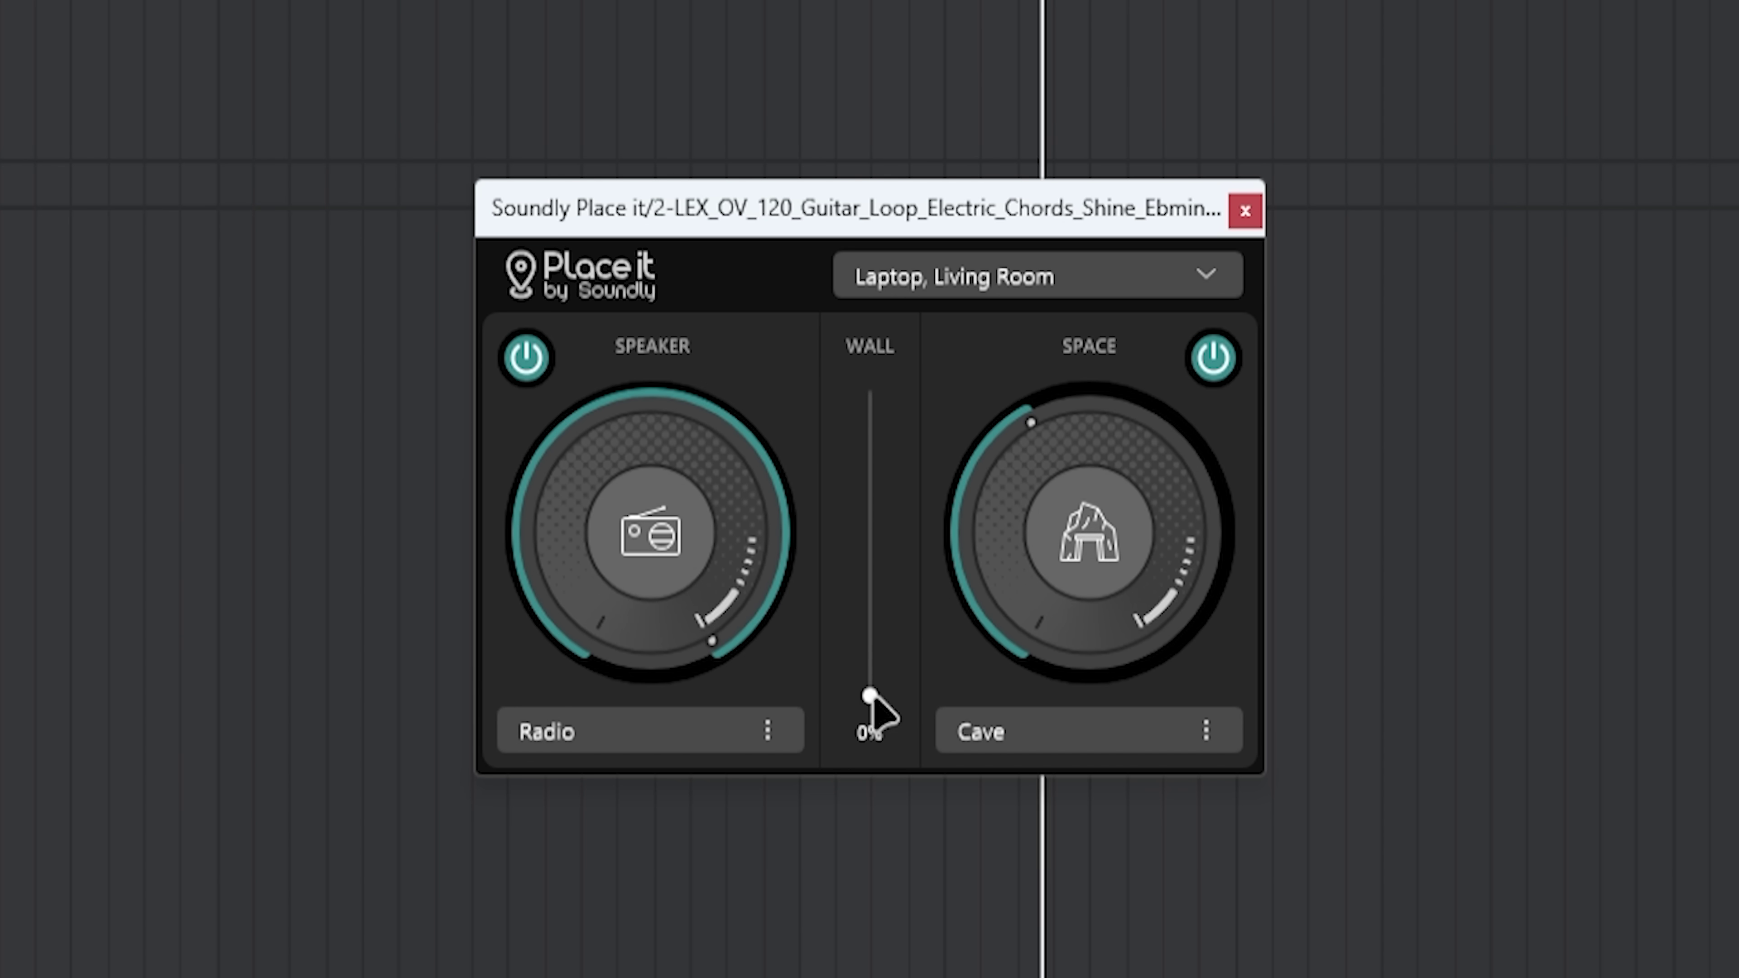
pyautogui.moveTo(871, 705); pyautogui.dragTo(879, 574)
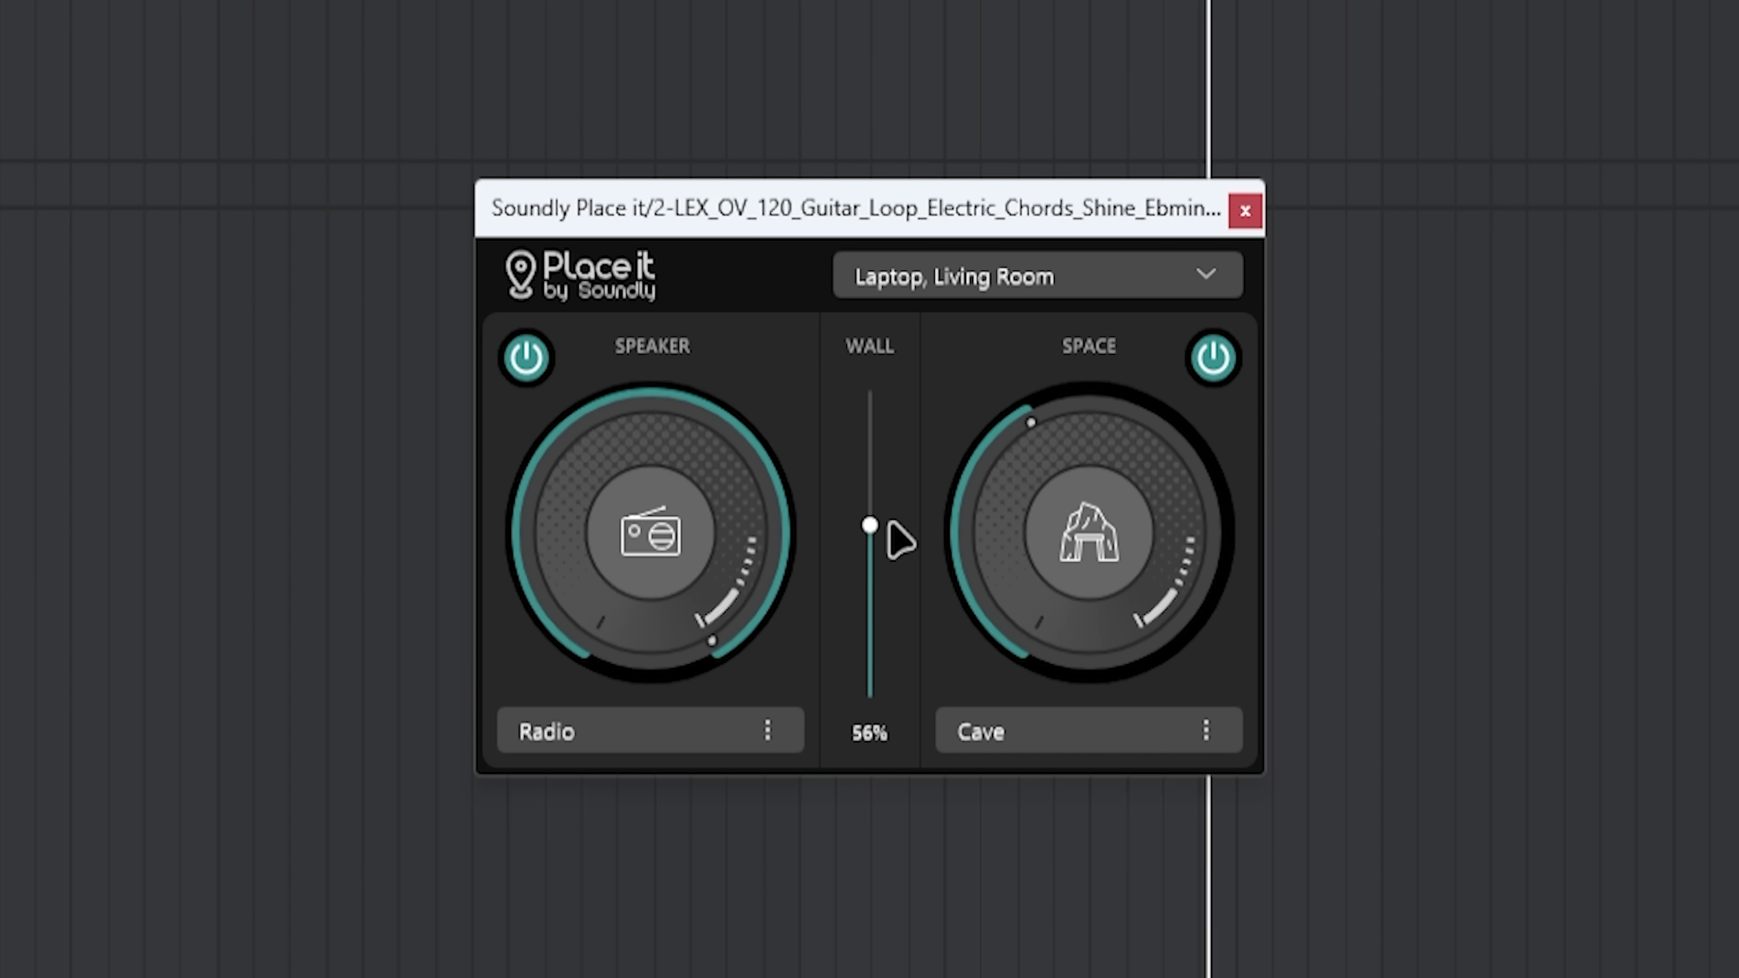
pyautogui.moveTo(899, 473); pyautogui.dragTo(899, 465)
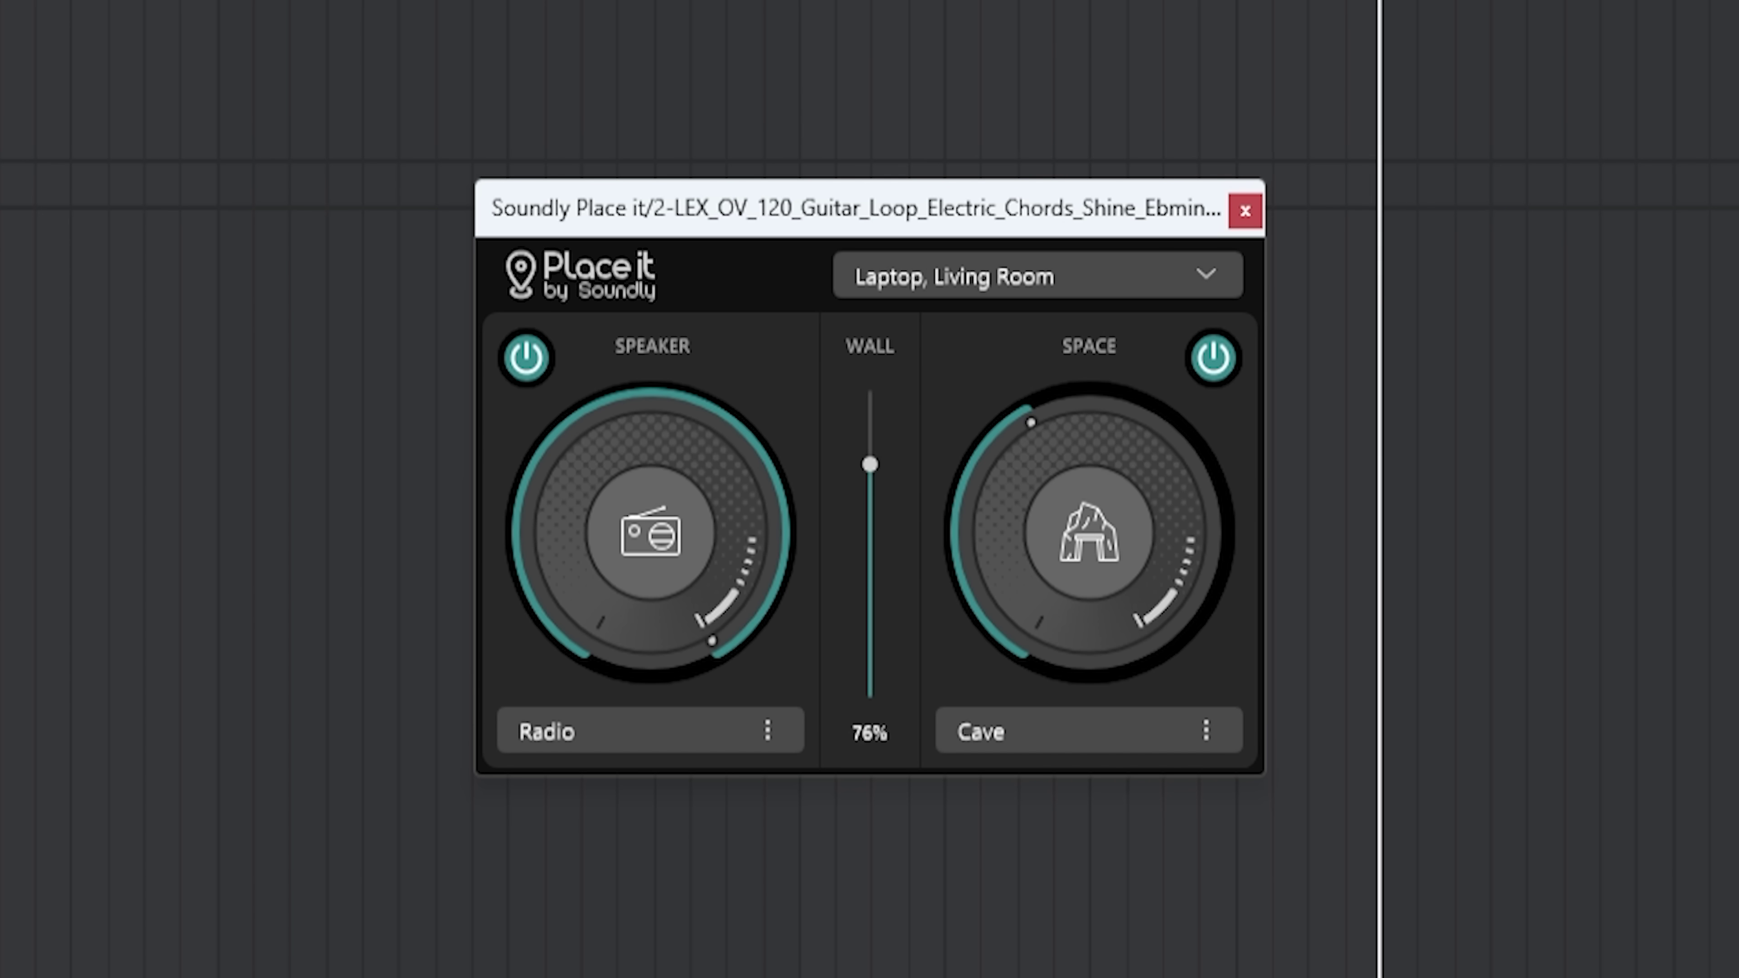
# - Try The Almighty preset, then load the Megaphone, Outdoor preset
pyautogui.click(1037, 276)
pyautogui.click(962, 602)
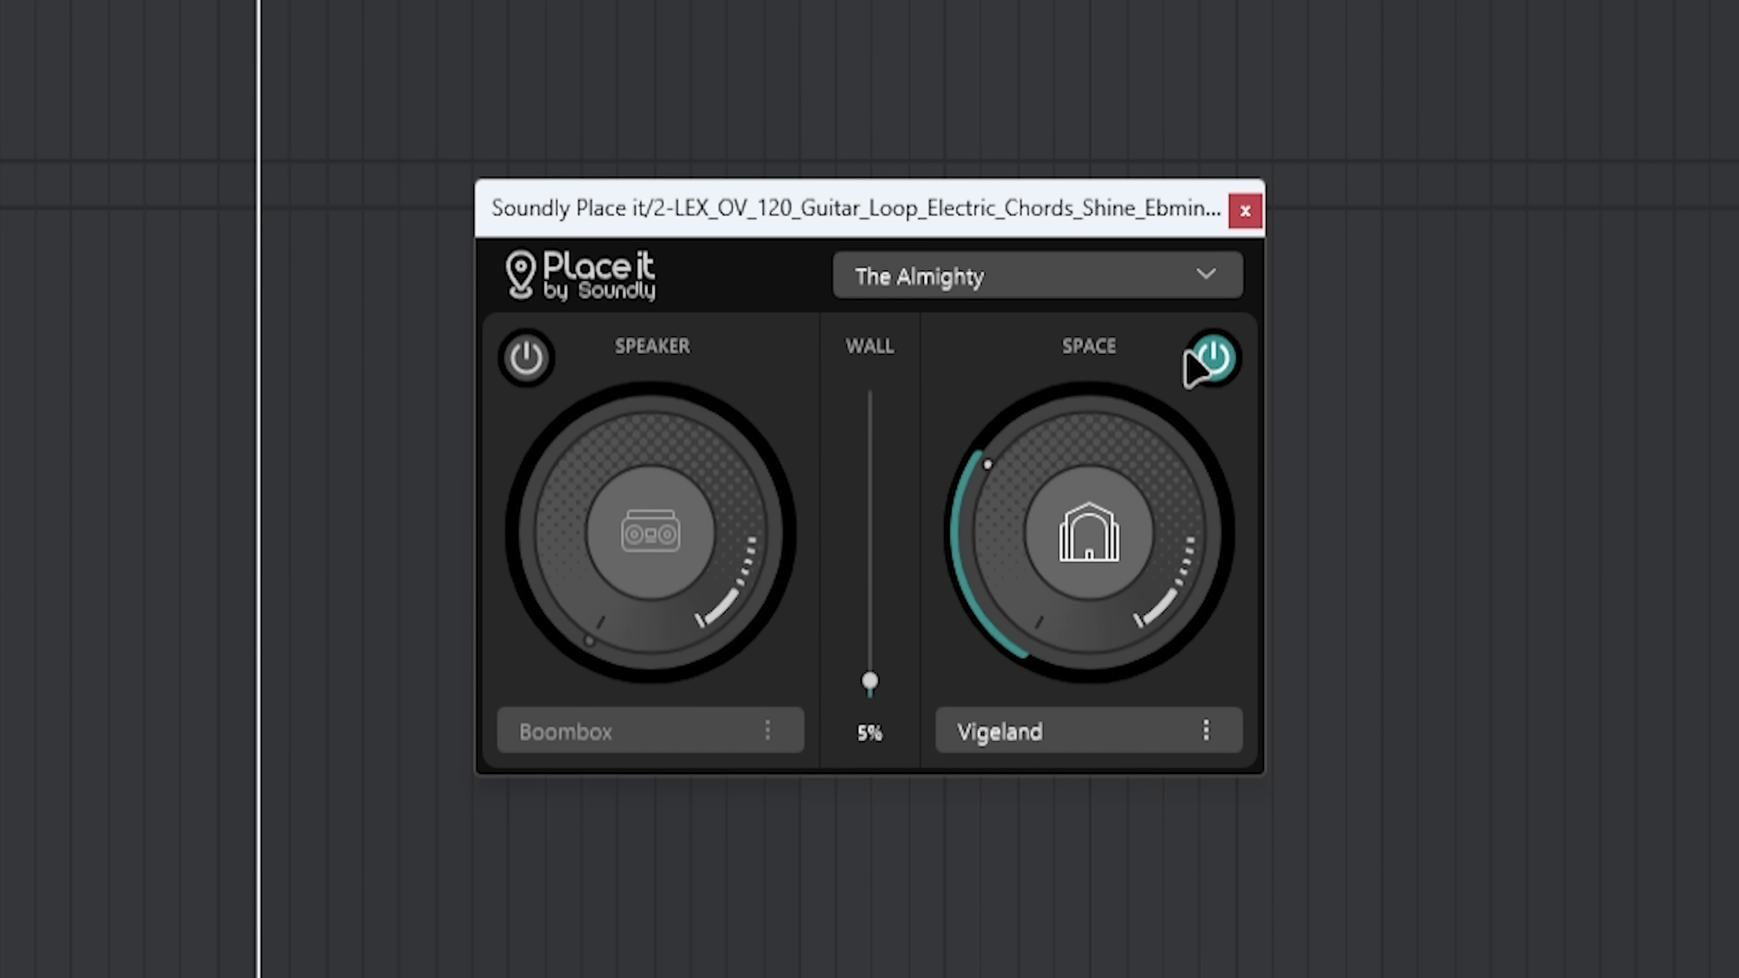
pyautogui.click(1215, 281)
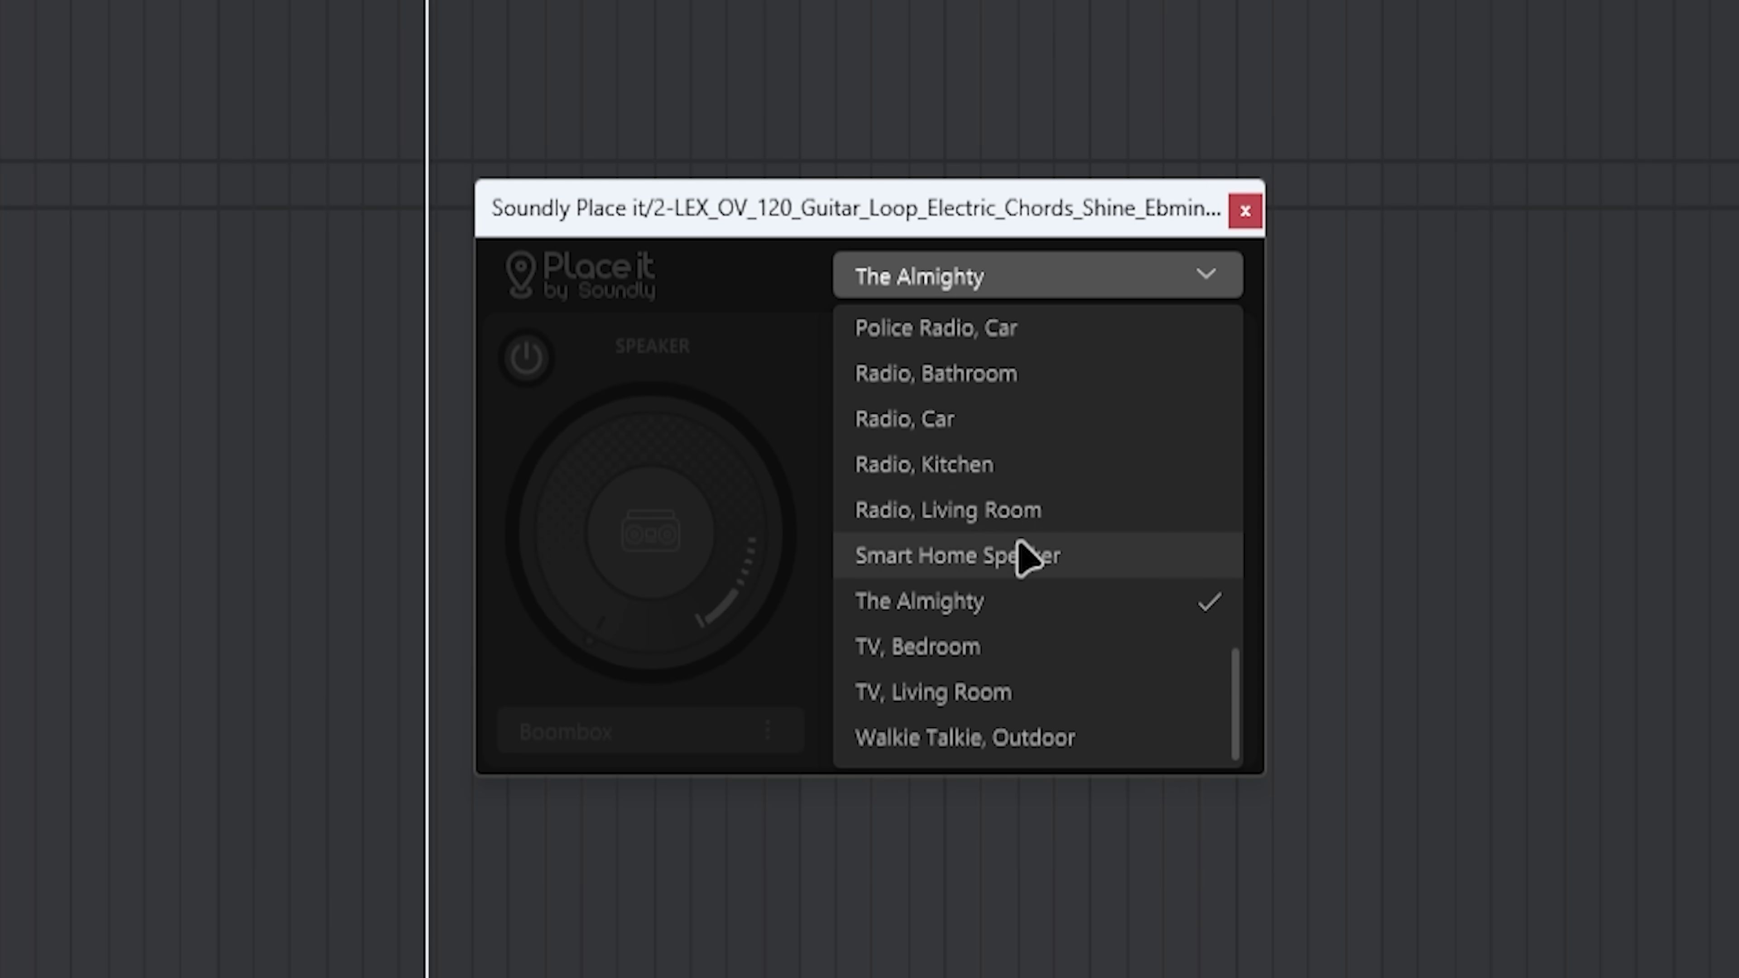
pyautogui.scroll(5, 1078, 551)
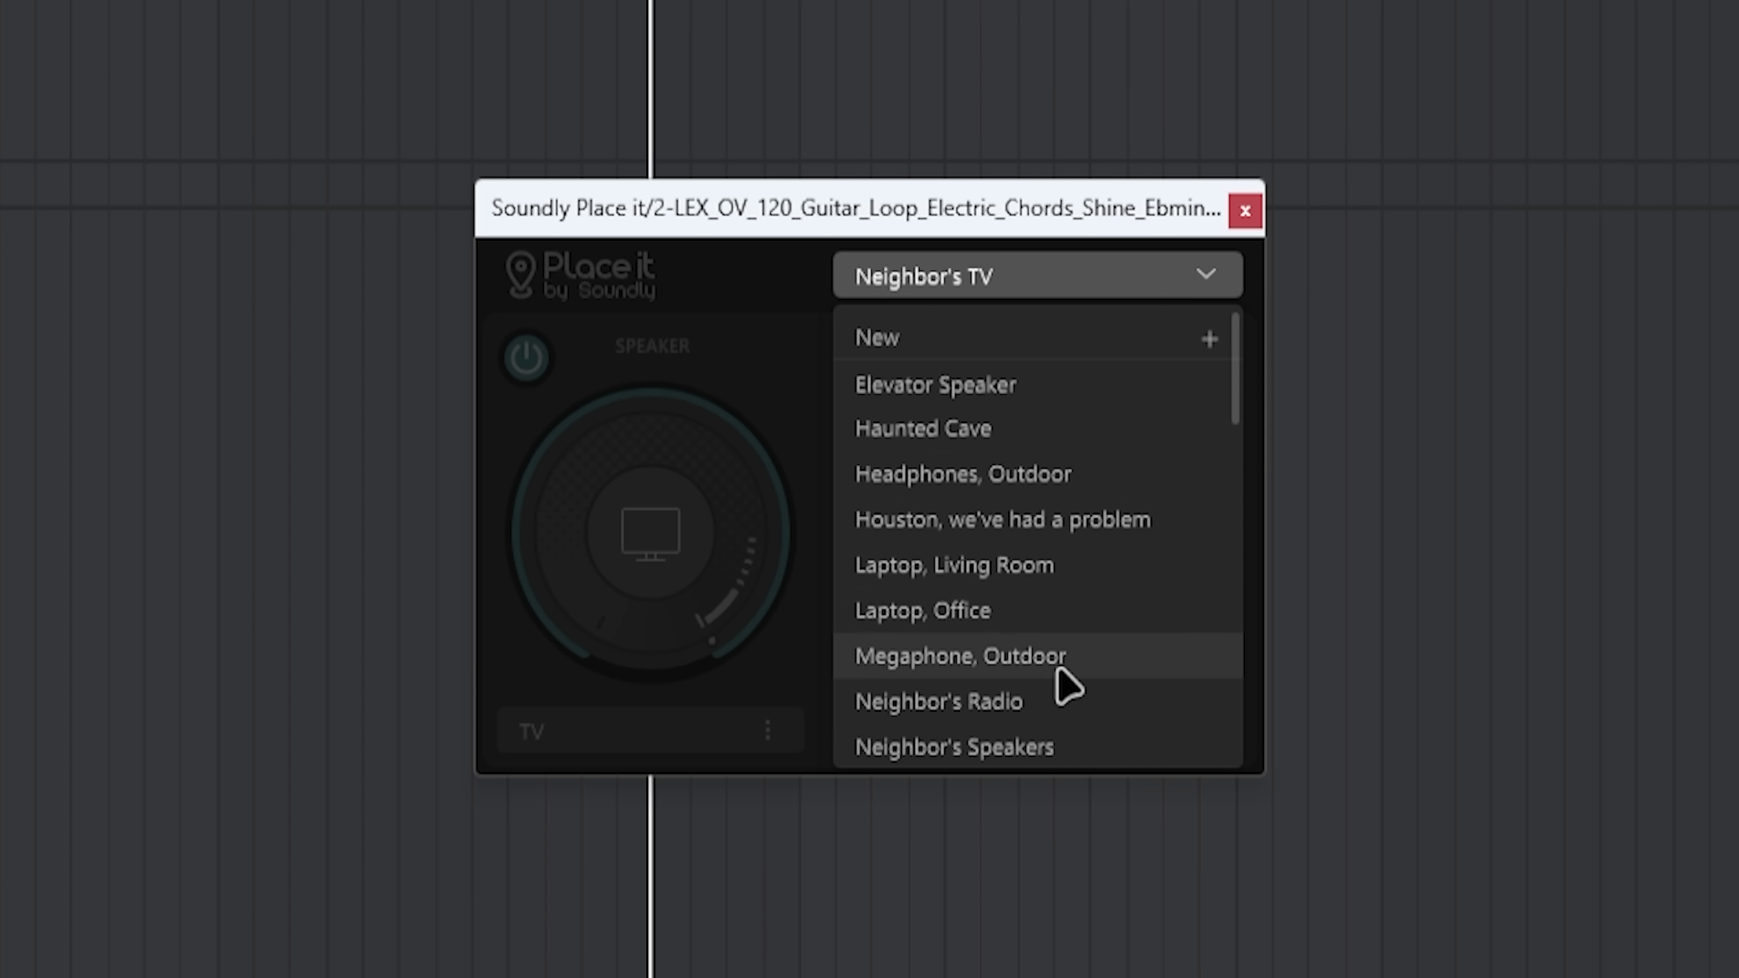
pyautogui.click(1054, 661)
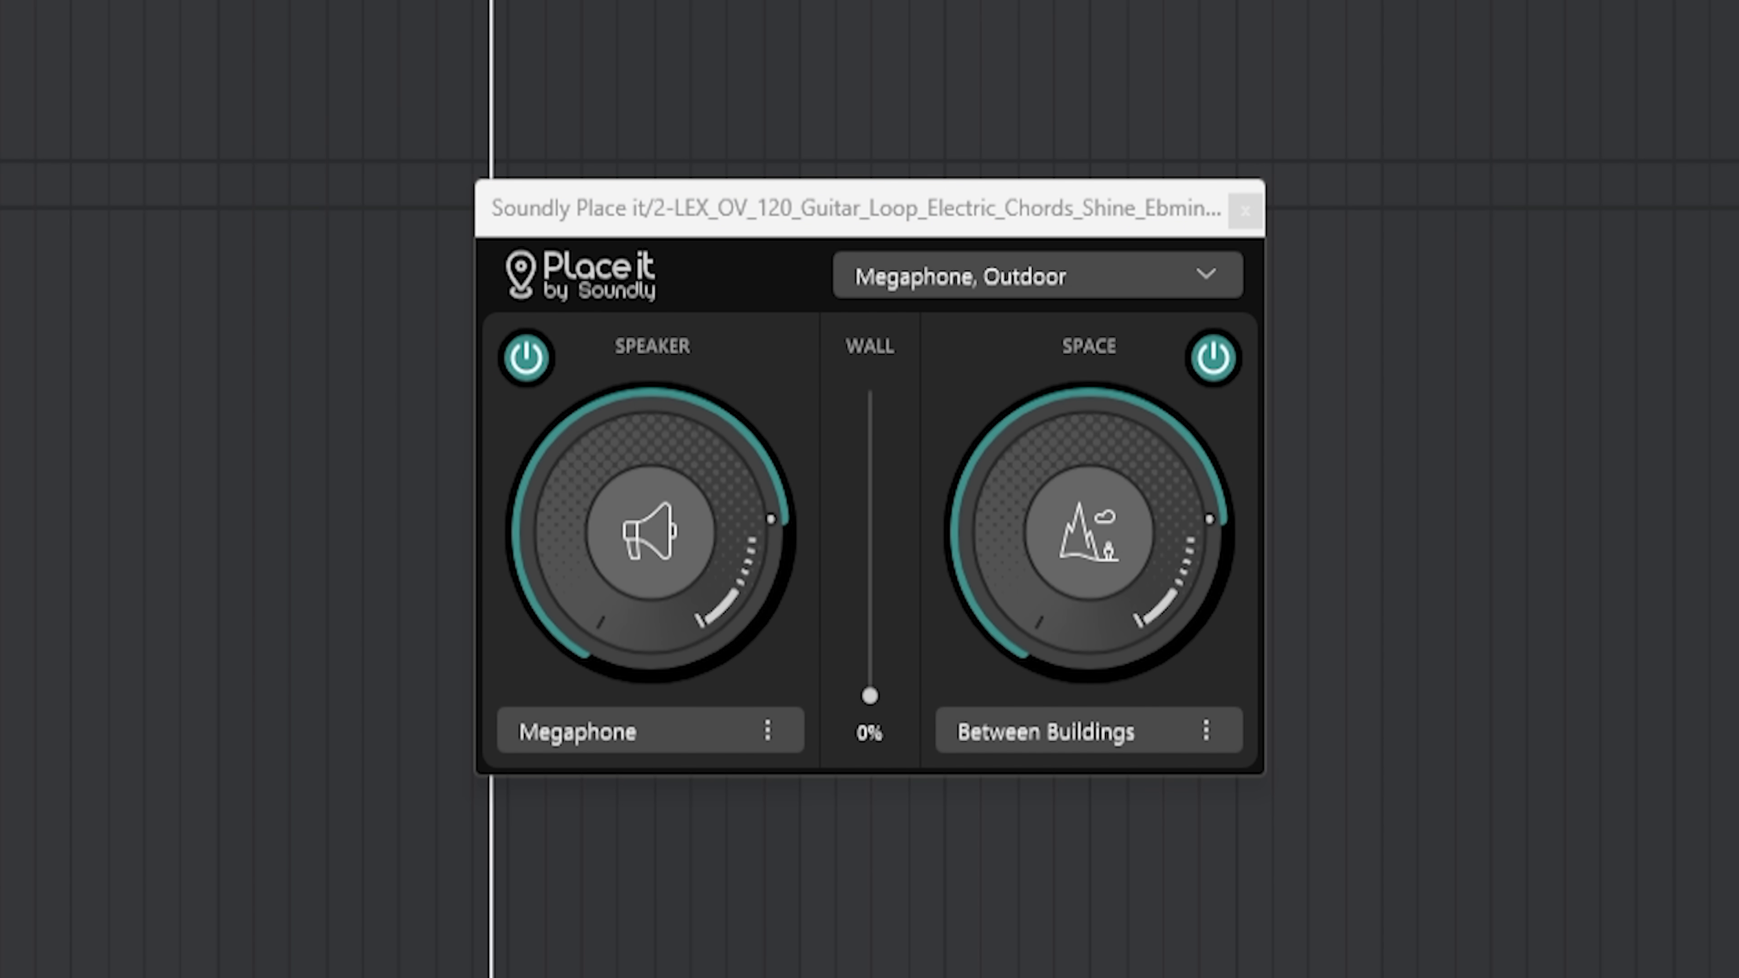
pyautogui.scroll(-3, 658, 593)
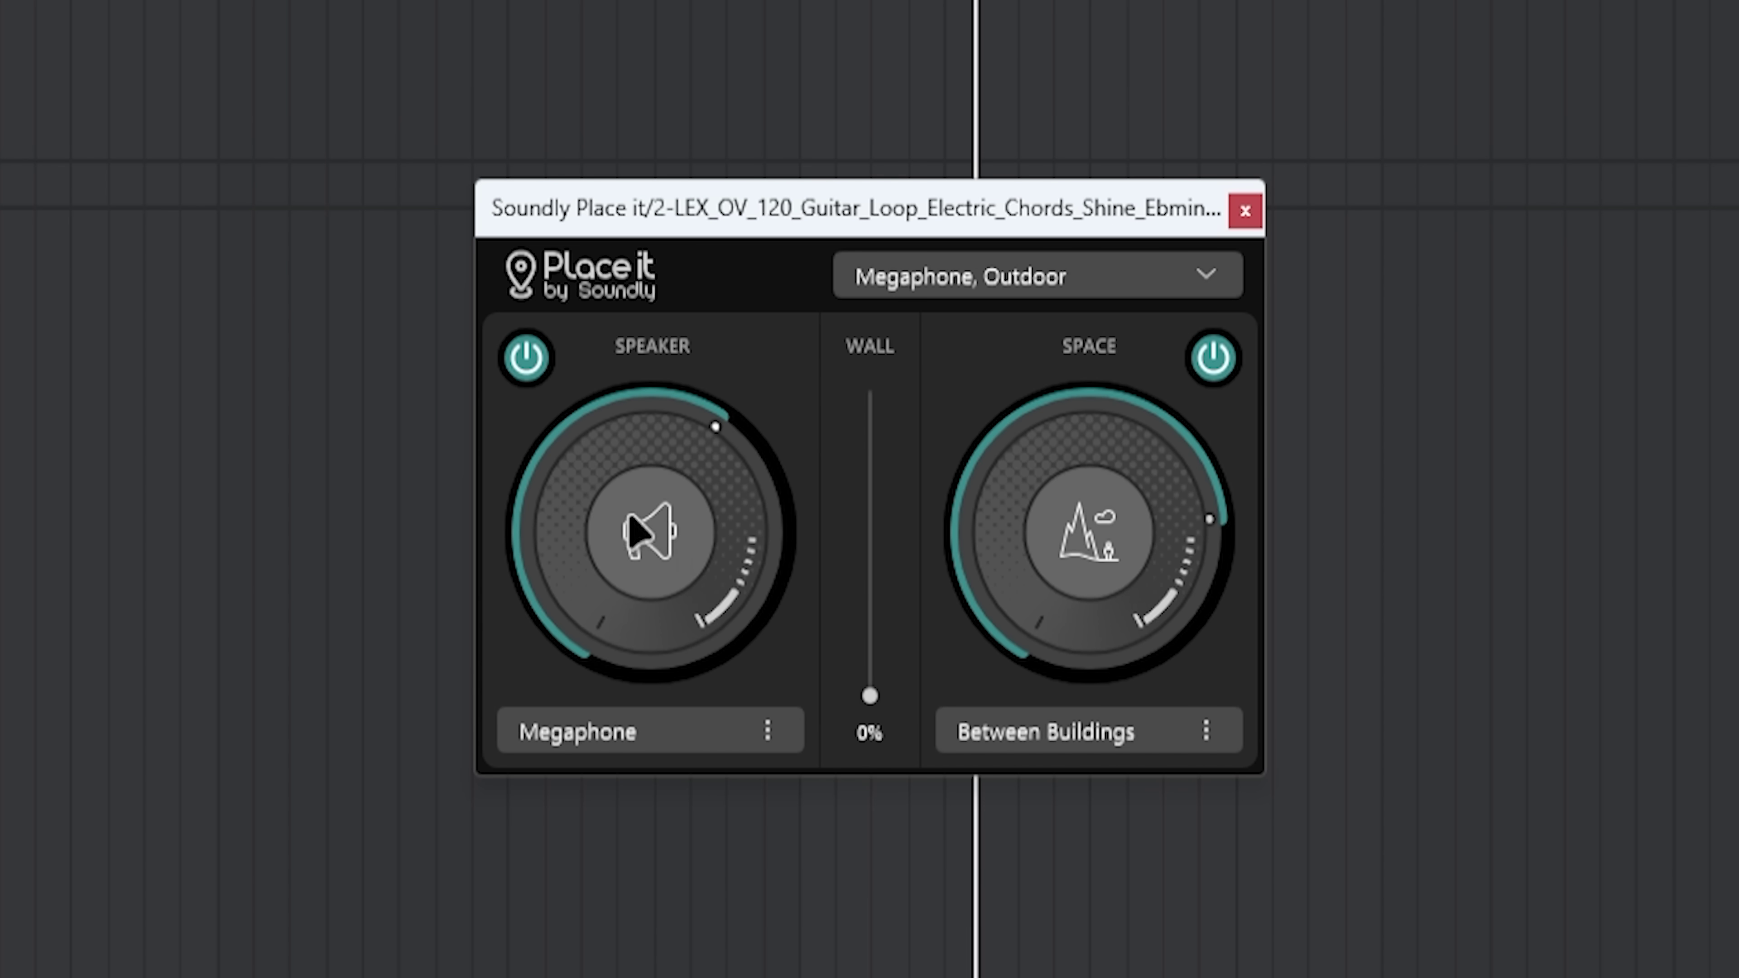
pyautogui.click(657, 740)
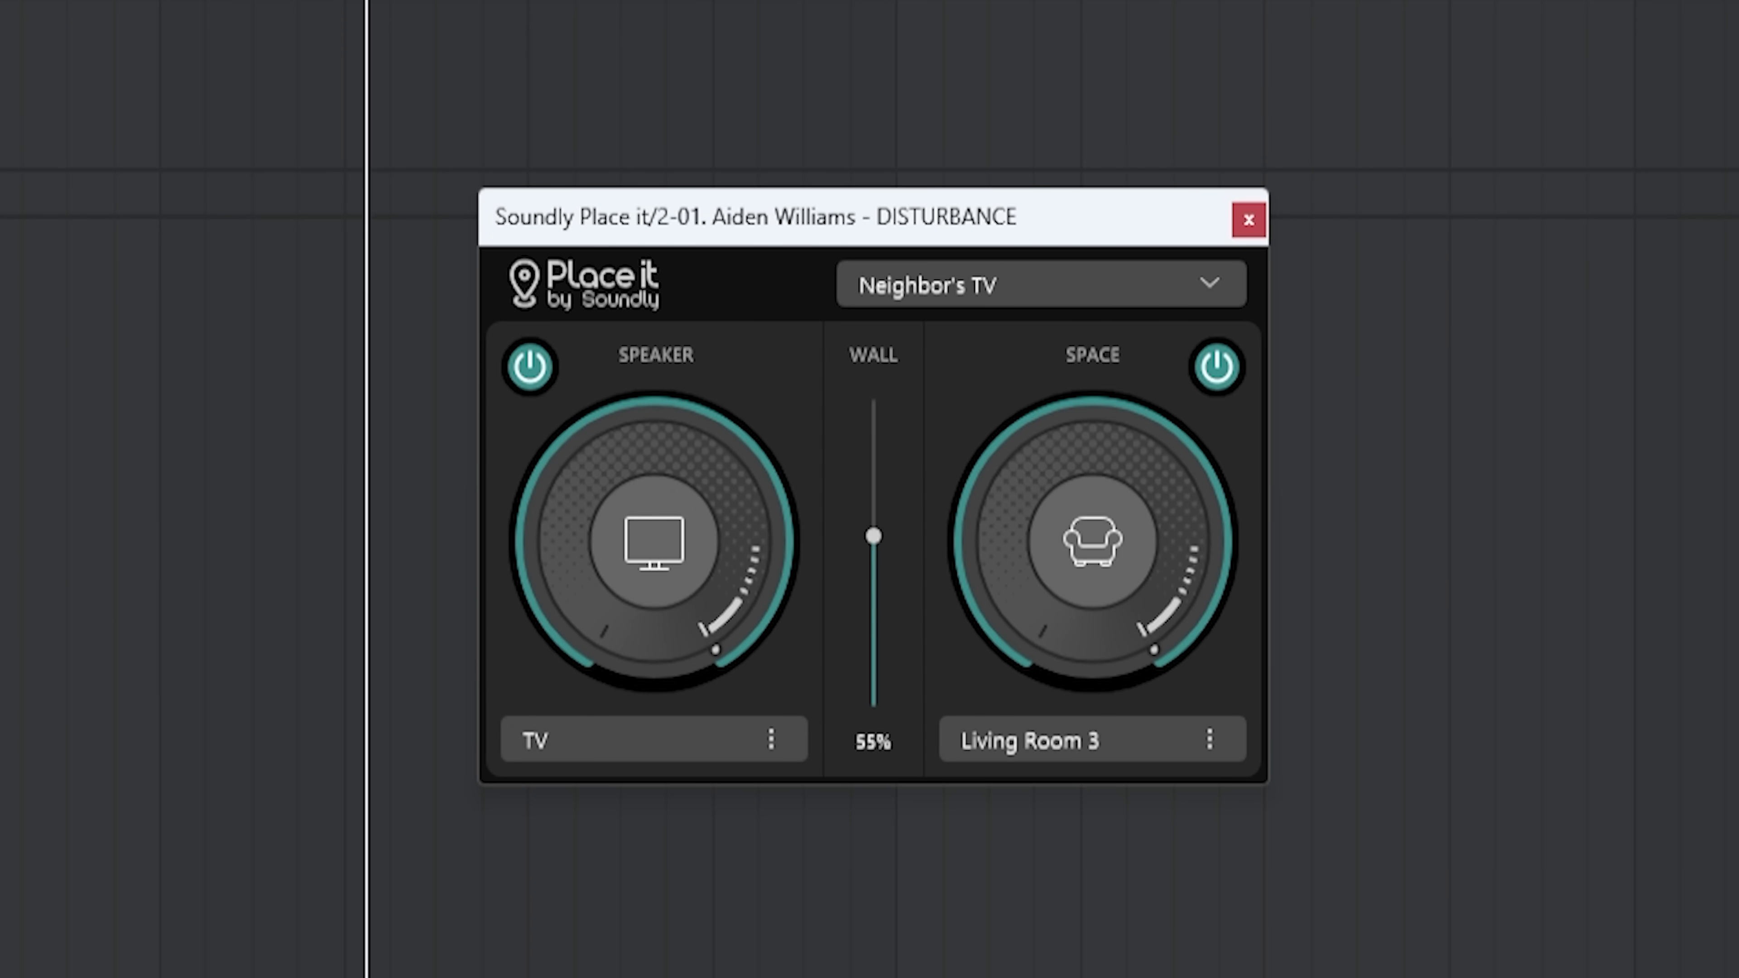
# - Load the Radio, Car preset, raise the space amount, and set a Boombox speaker at about 57%
pyautogui.click(1085, 291)
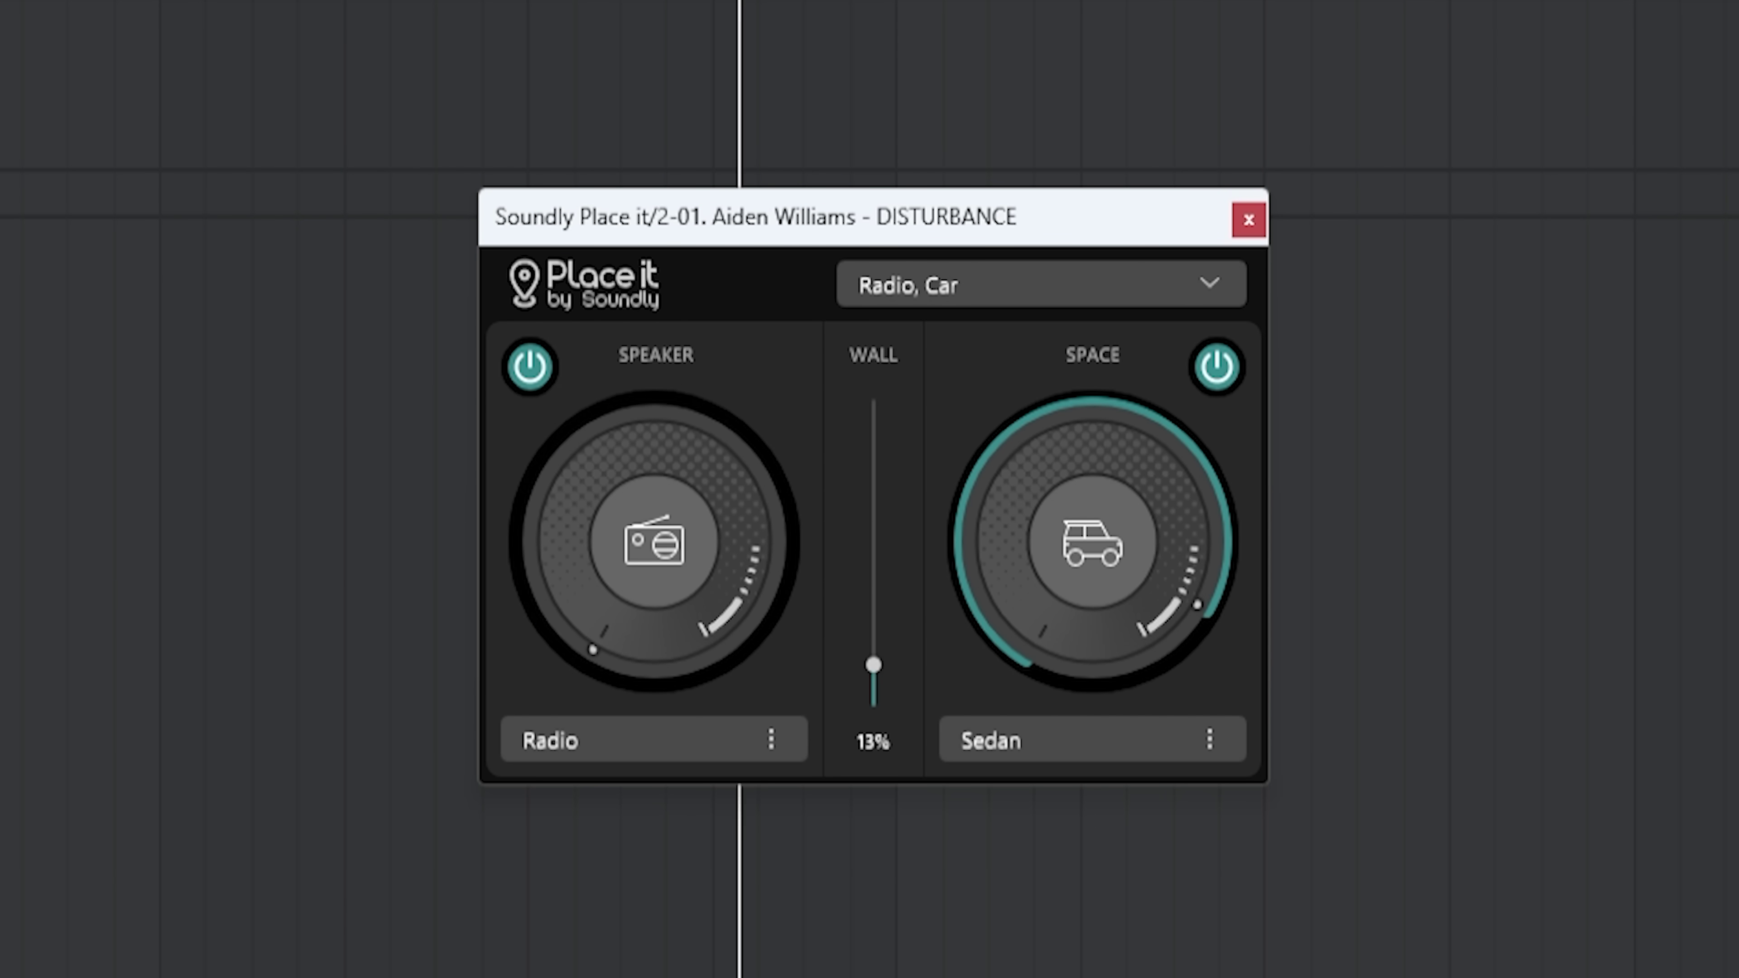
pyautogui.moveTo(1067, 534); pyautogui.dragTo(1130, 473)
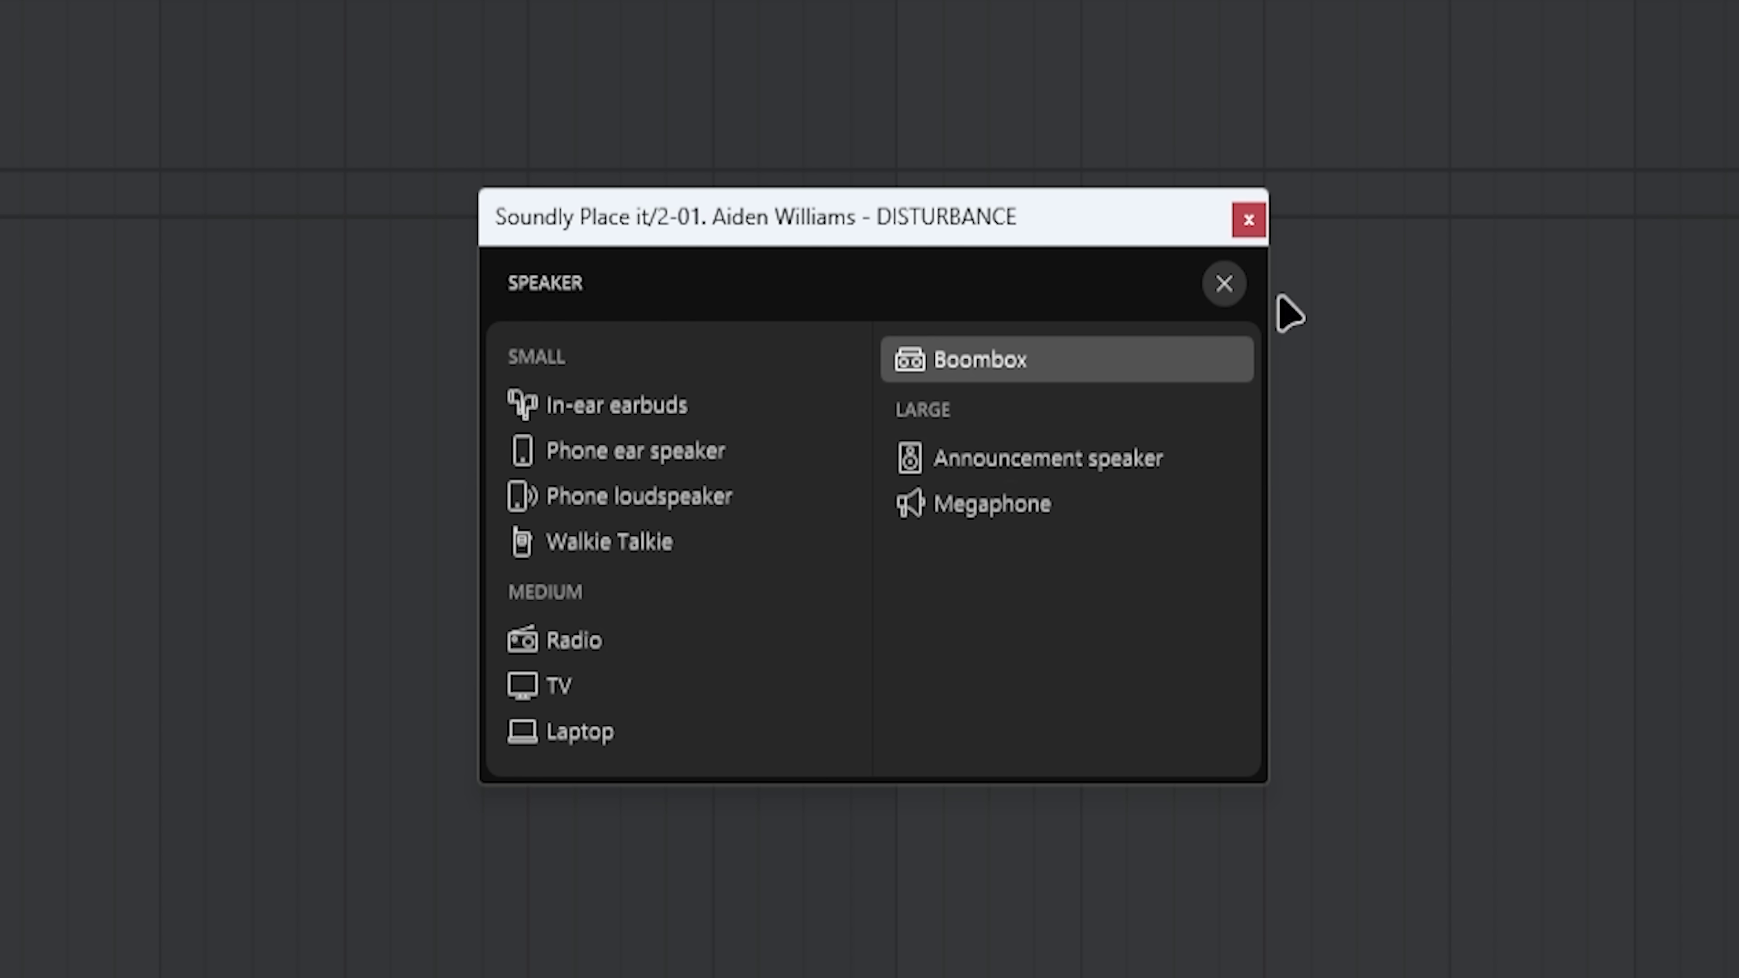
pyautogui.click(1222, 286)
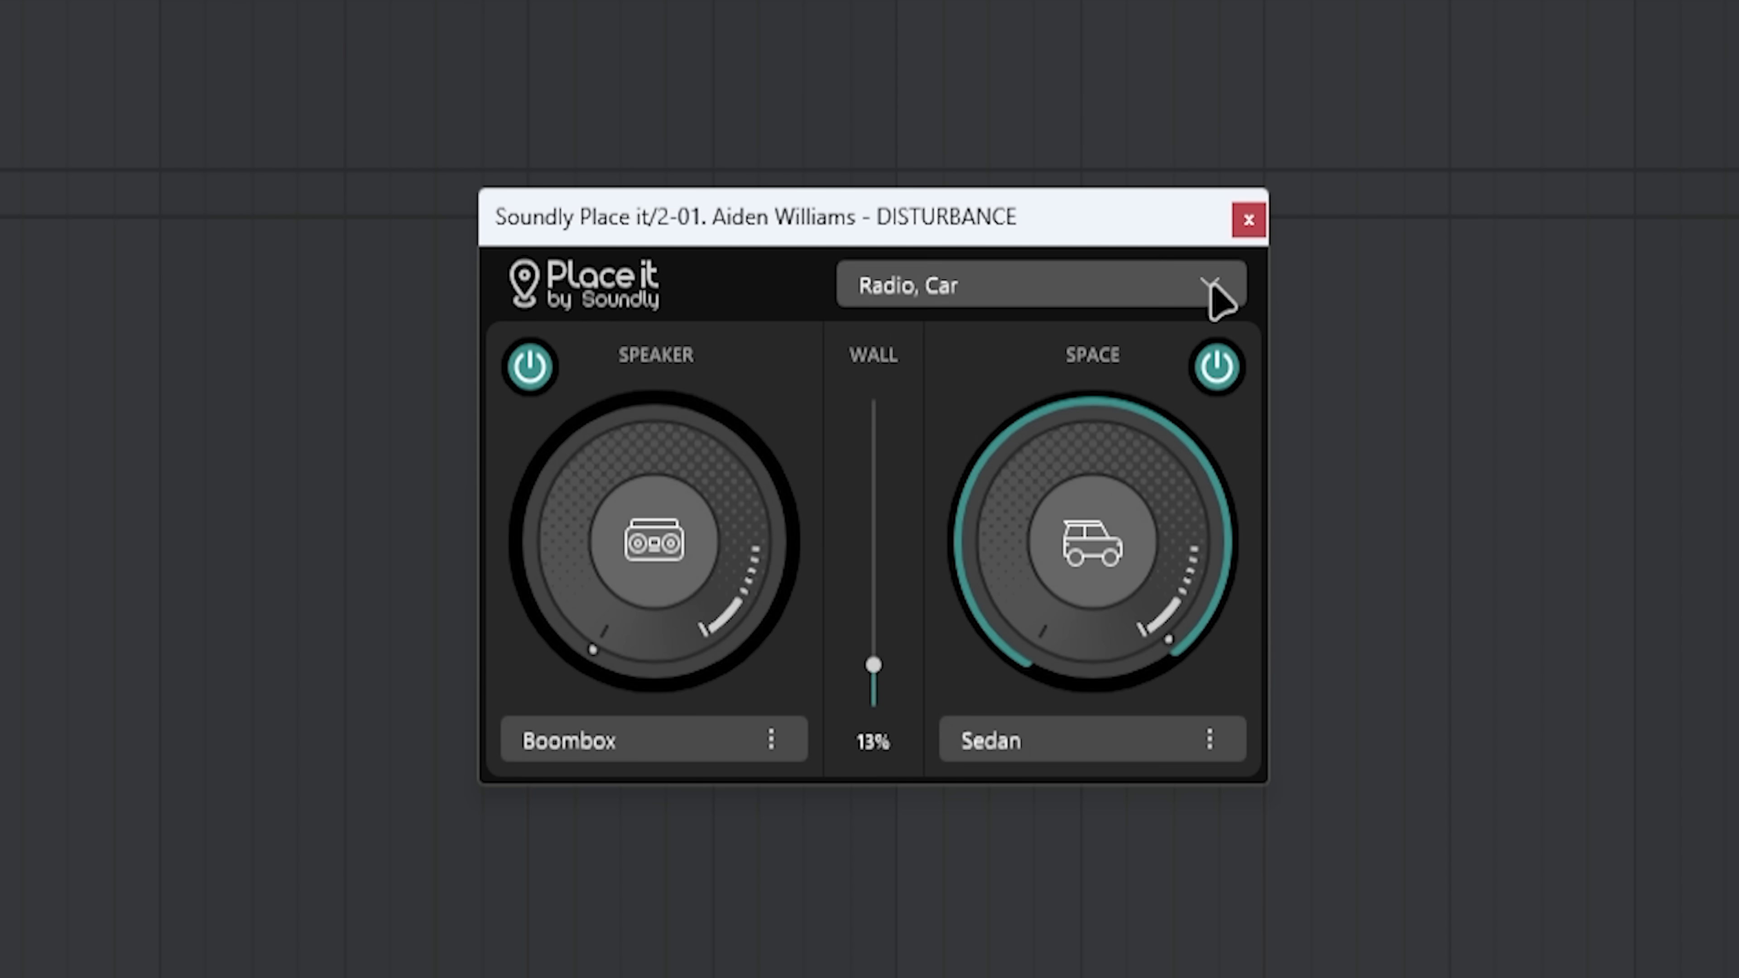
pyautogui.moveTo(683, 568); pyautogui.dragTo(658, 423)
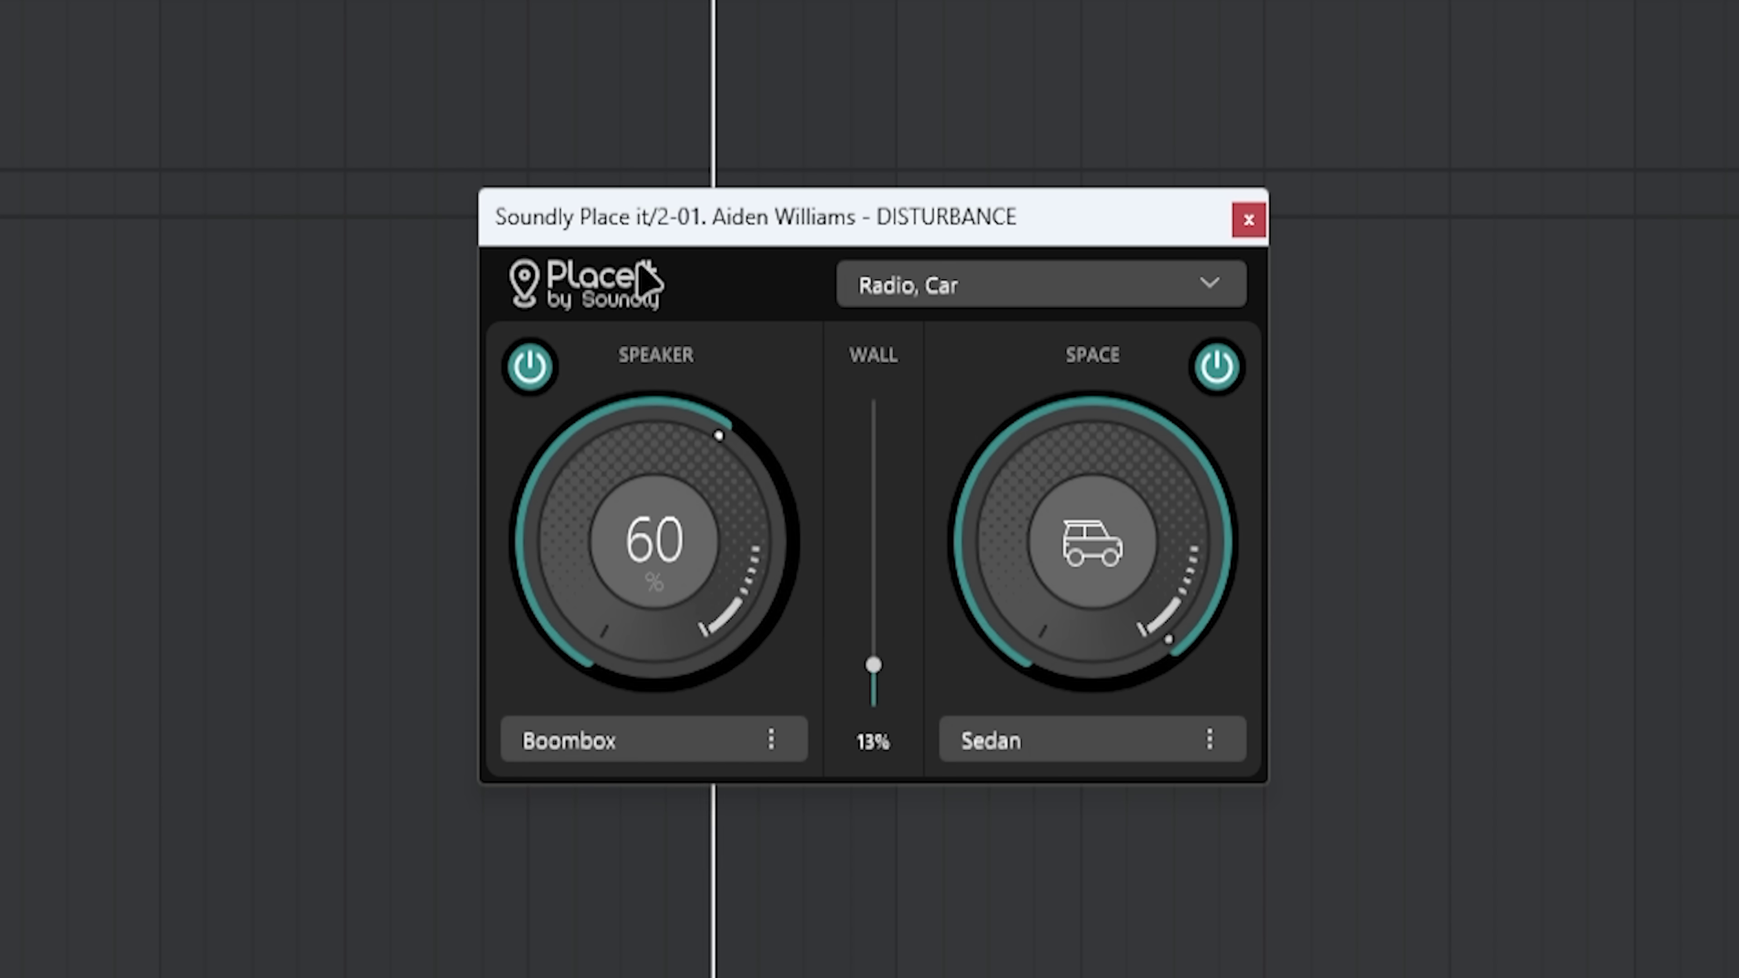
pyautogui.moveTo(594, 705); pyautogui.dragTo(592, 559)
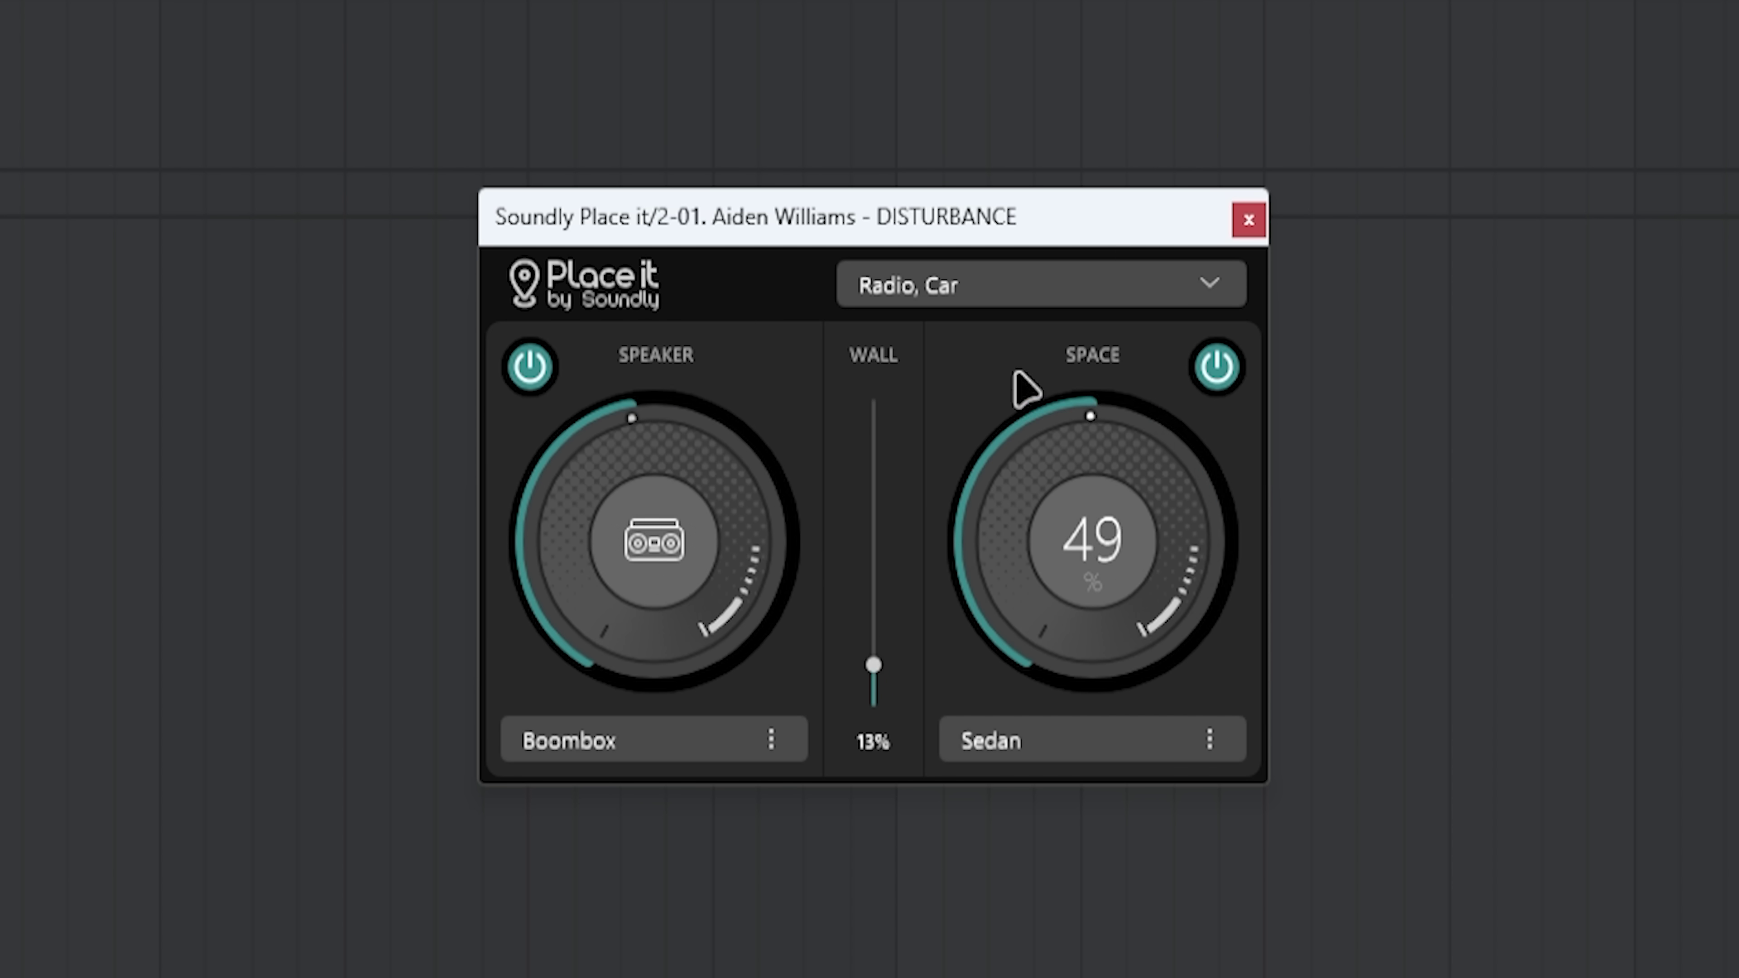
# - Place the sound inside Van 2, after briefly trying Van 1
pyautogui.click(1095, 752)
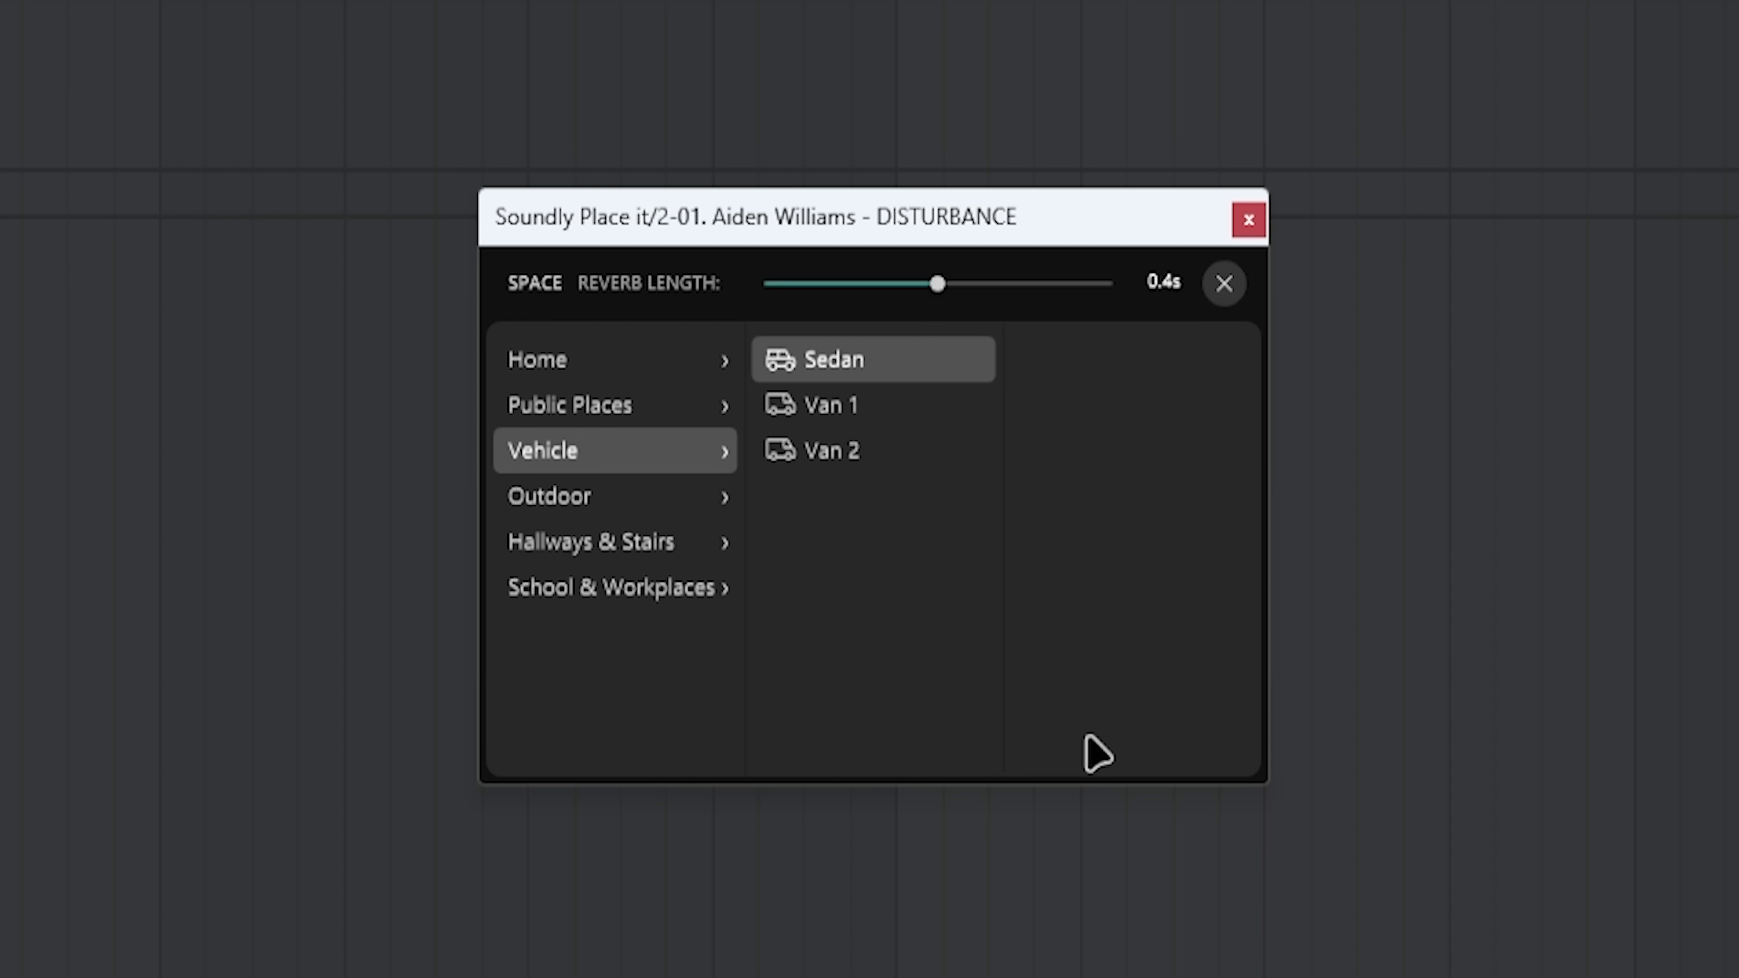
pyautogui.click(864, 404)
pyautogui.click(883, 455)
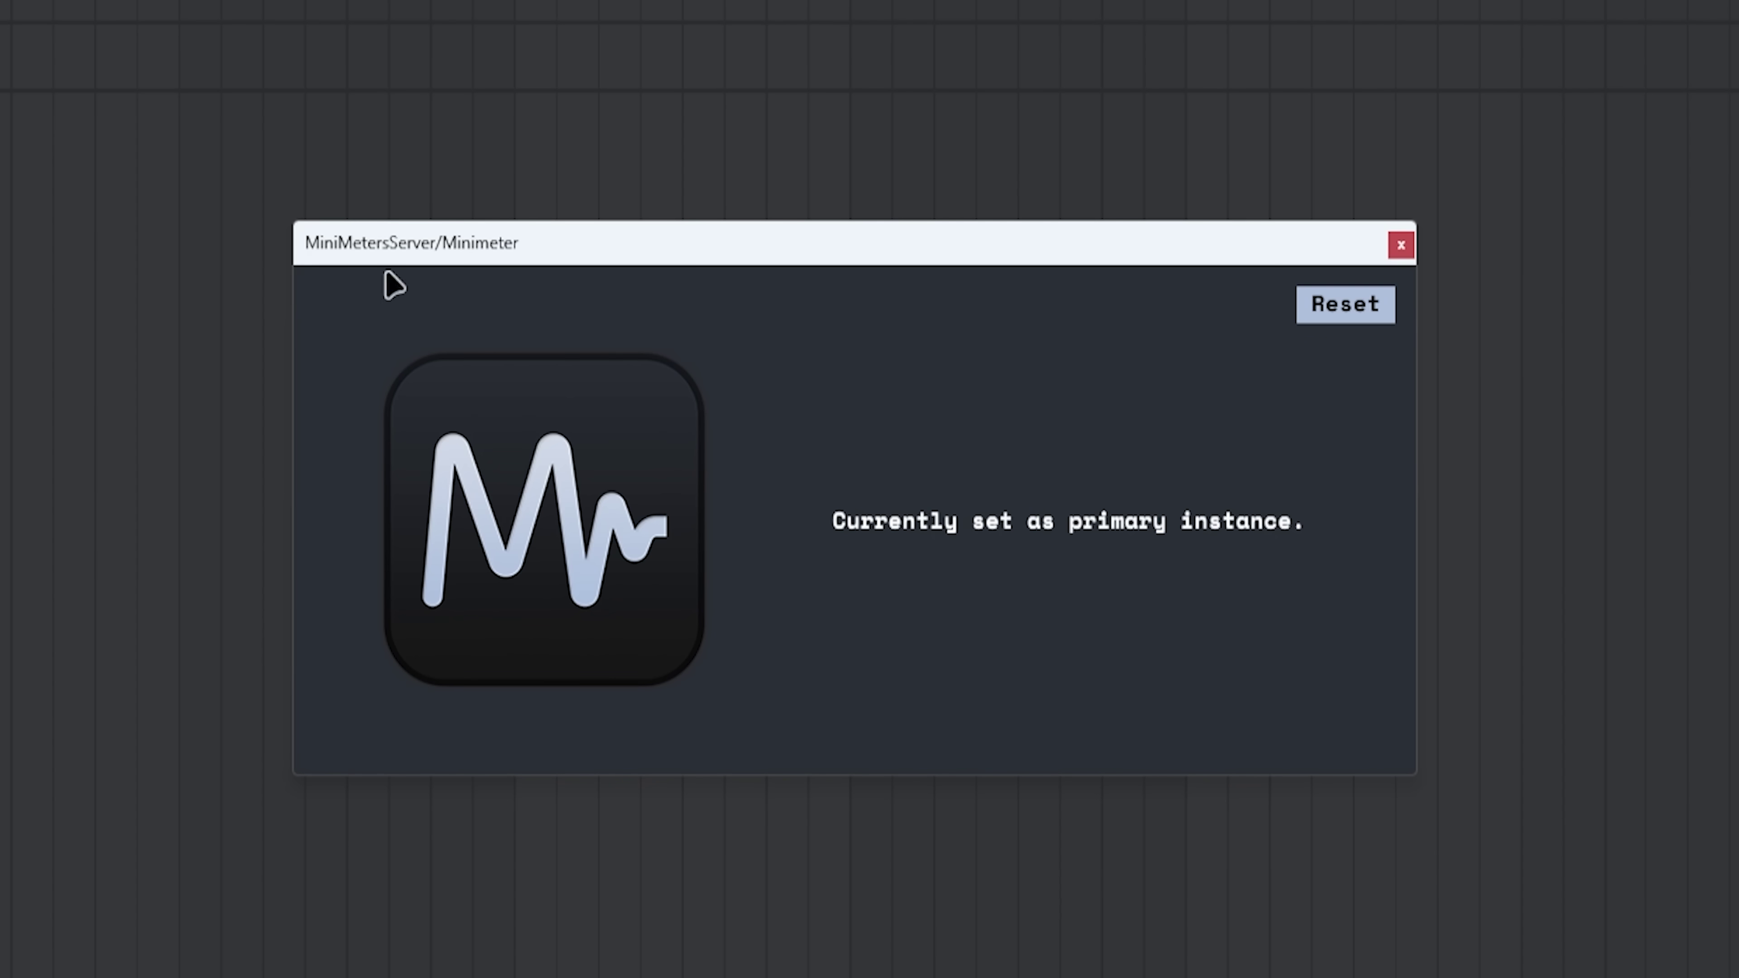
# - Close the Minimeter plugin window and open the floating meter's settings
pyautogui.click(1400, 244)
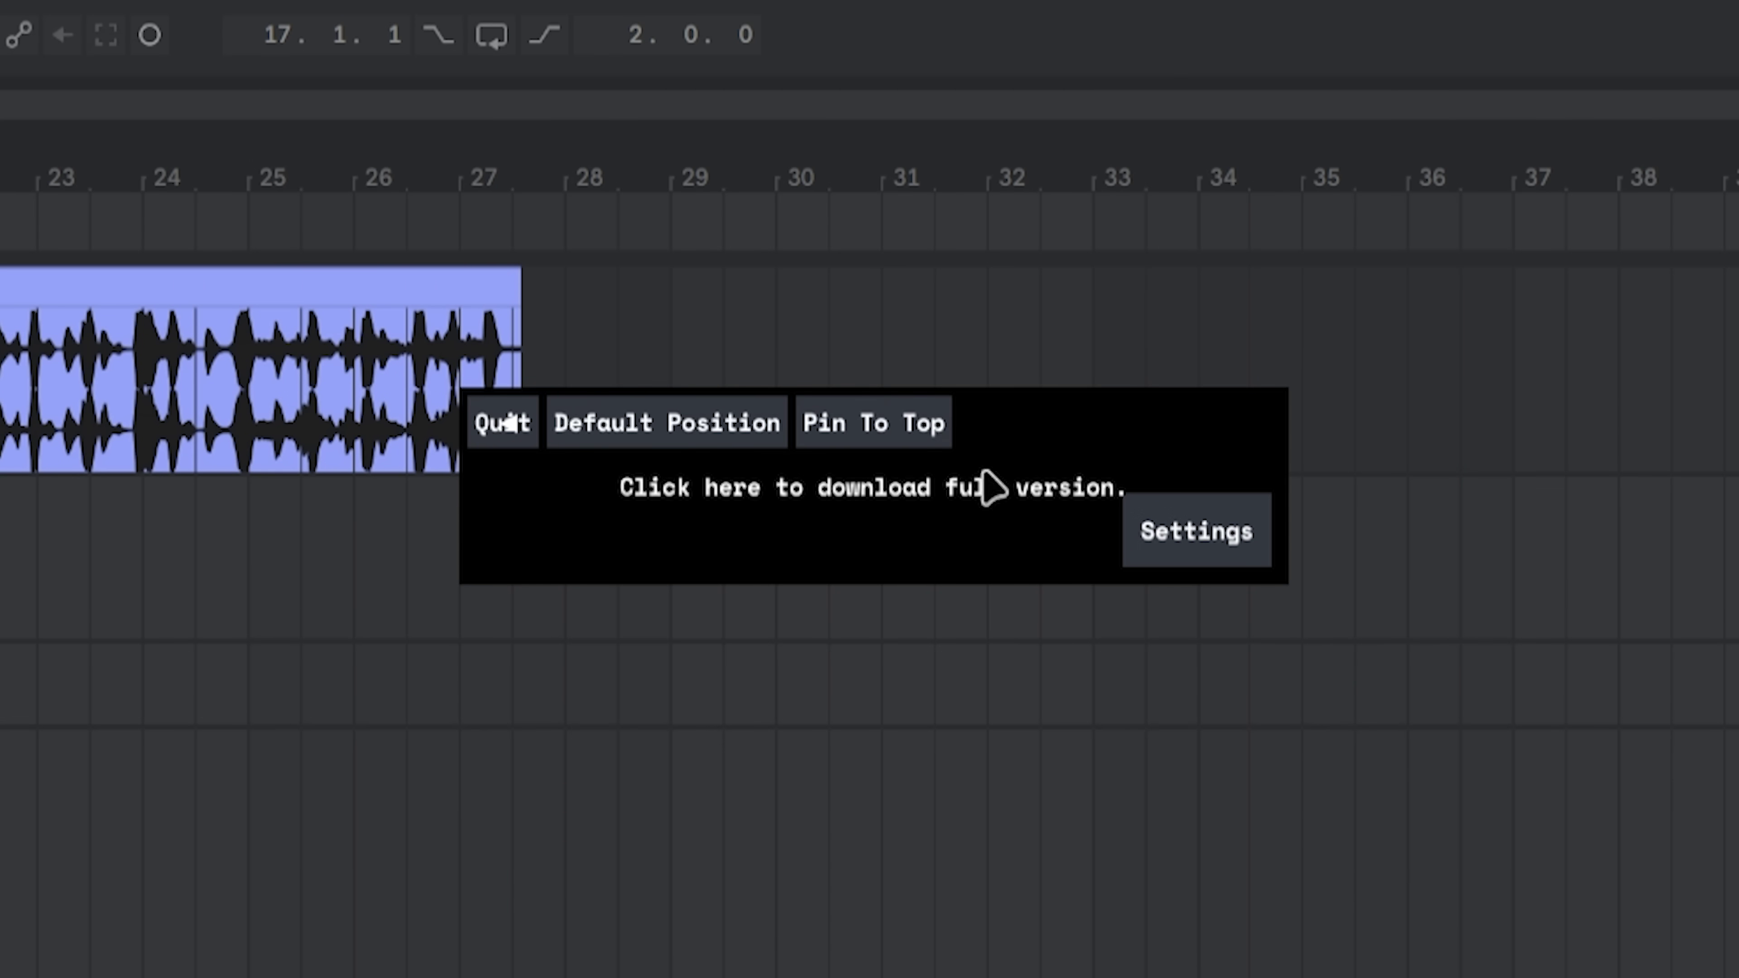
pyautogui.click(1198, 533)
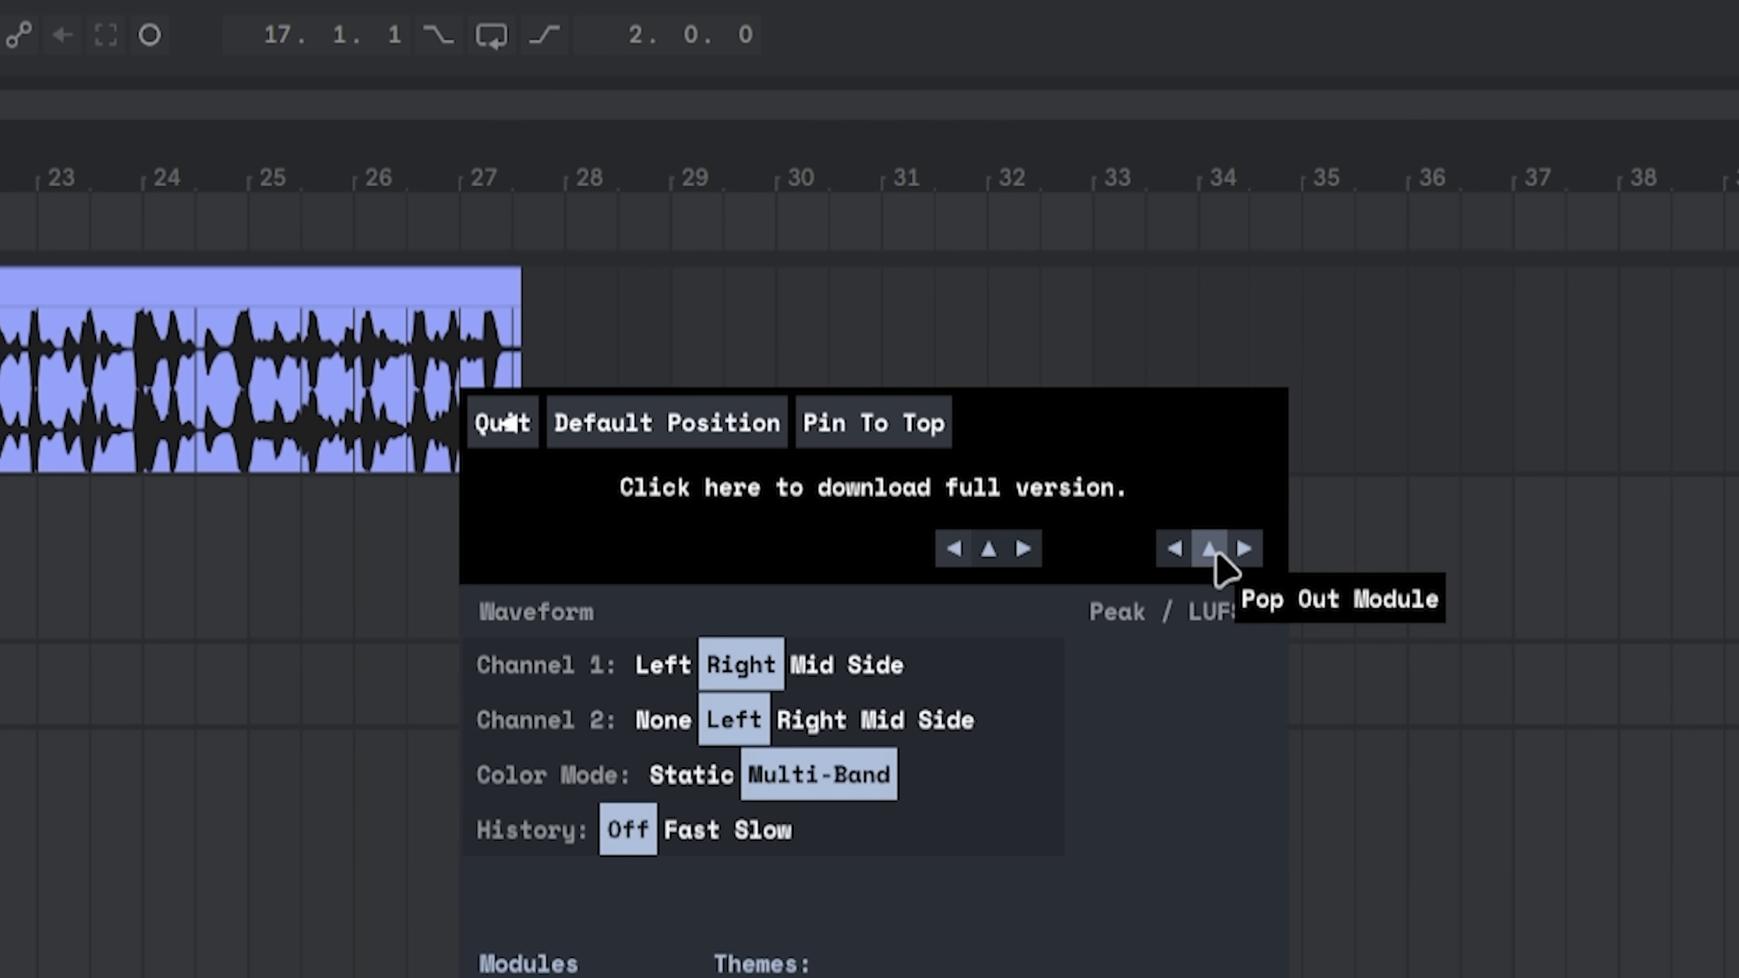
# - Pop the waveform module out and move the playback position into the next track
pyautogui.click(1220, 561)
pyautogui.click(1161, 346)
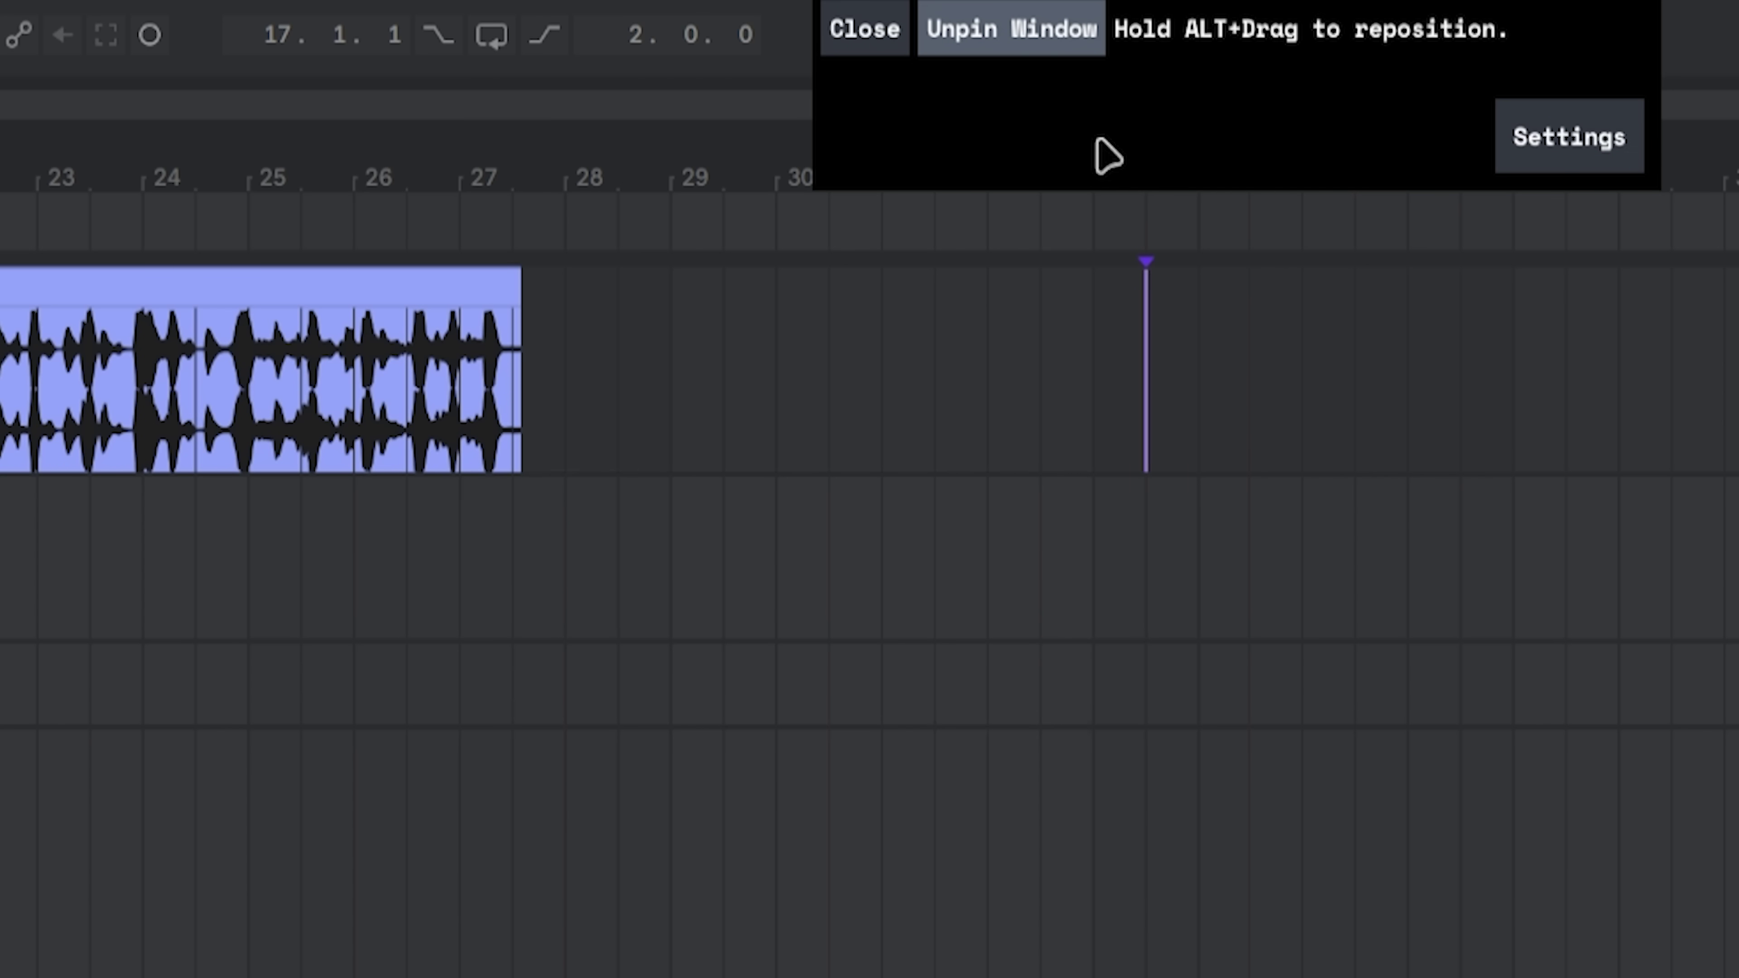
pyautogui.moveTo(950, 47)
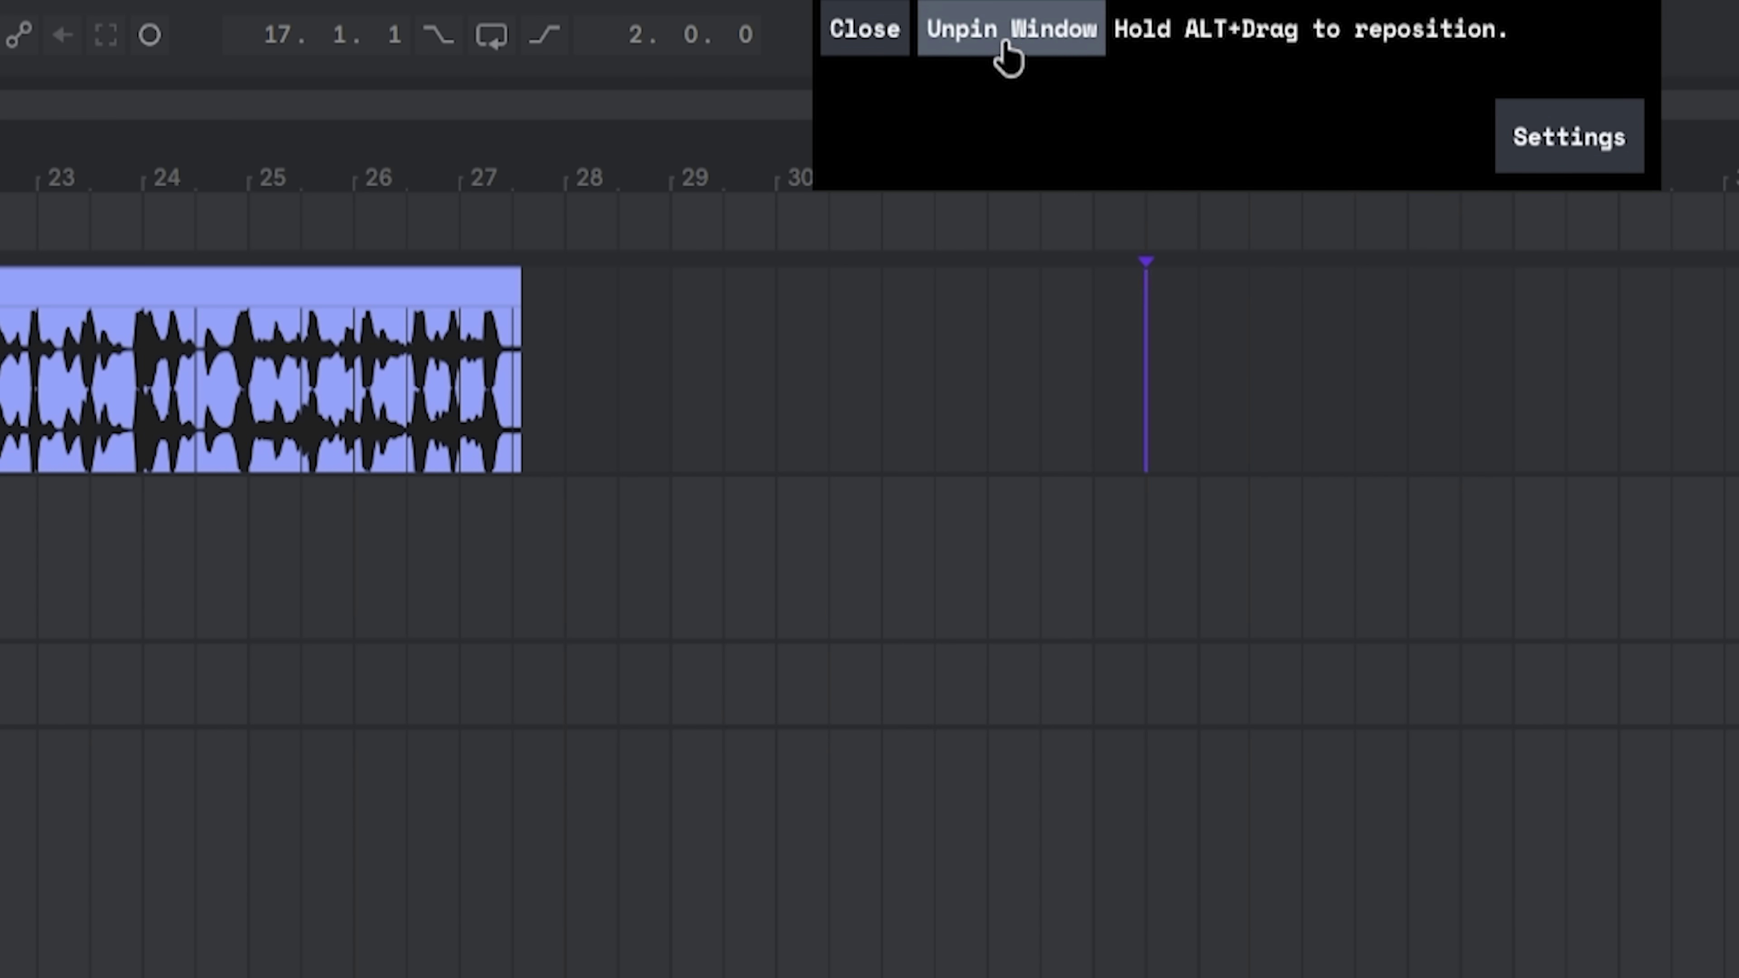
pyautogui.press('Down')
pyautogui.press('Left')
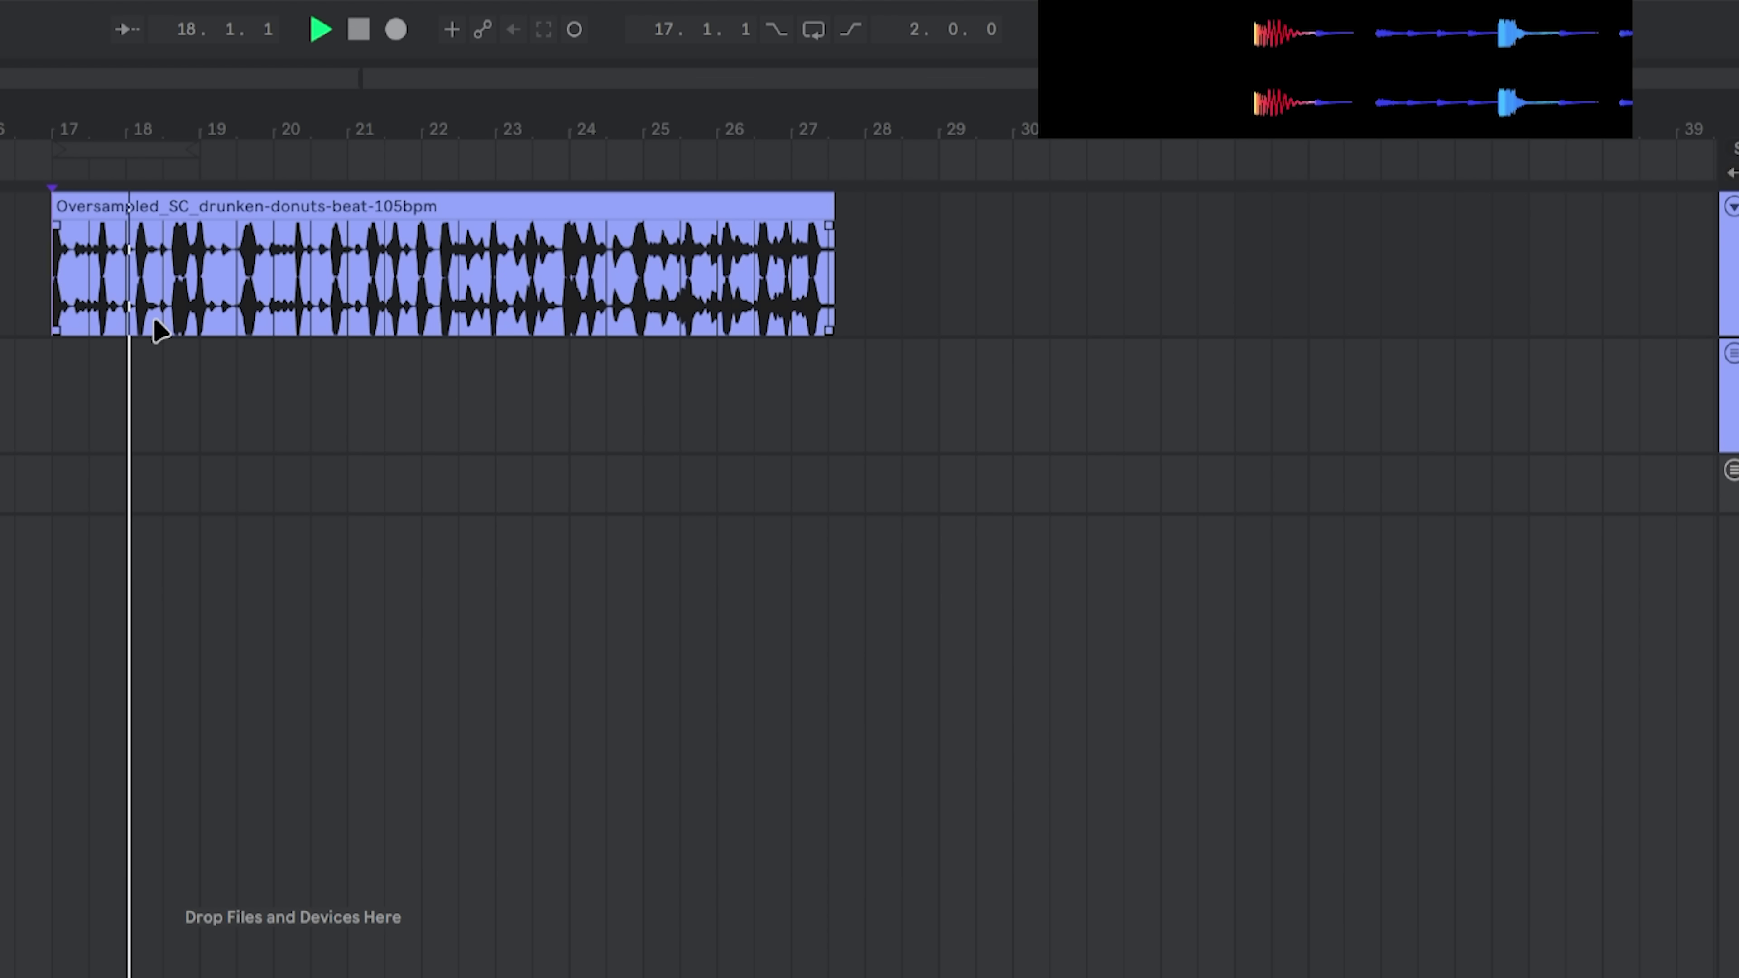
# - Deactivate the DISTURBANCE clip and activate the Audio 2 clips with the 0 key
pyautogui.moveTo(1347, 88)
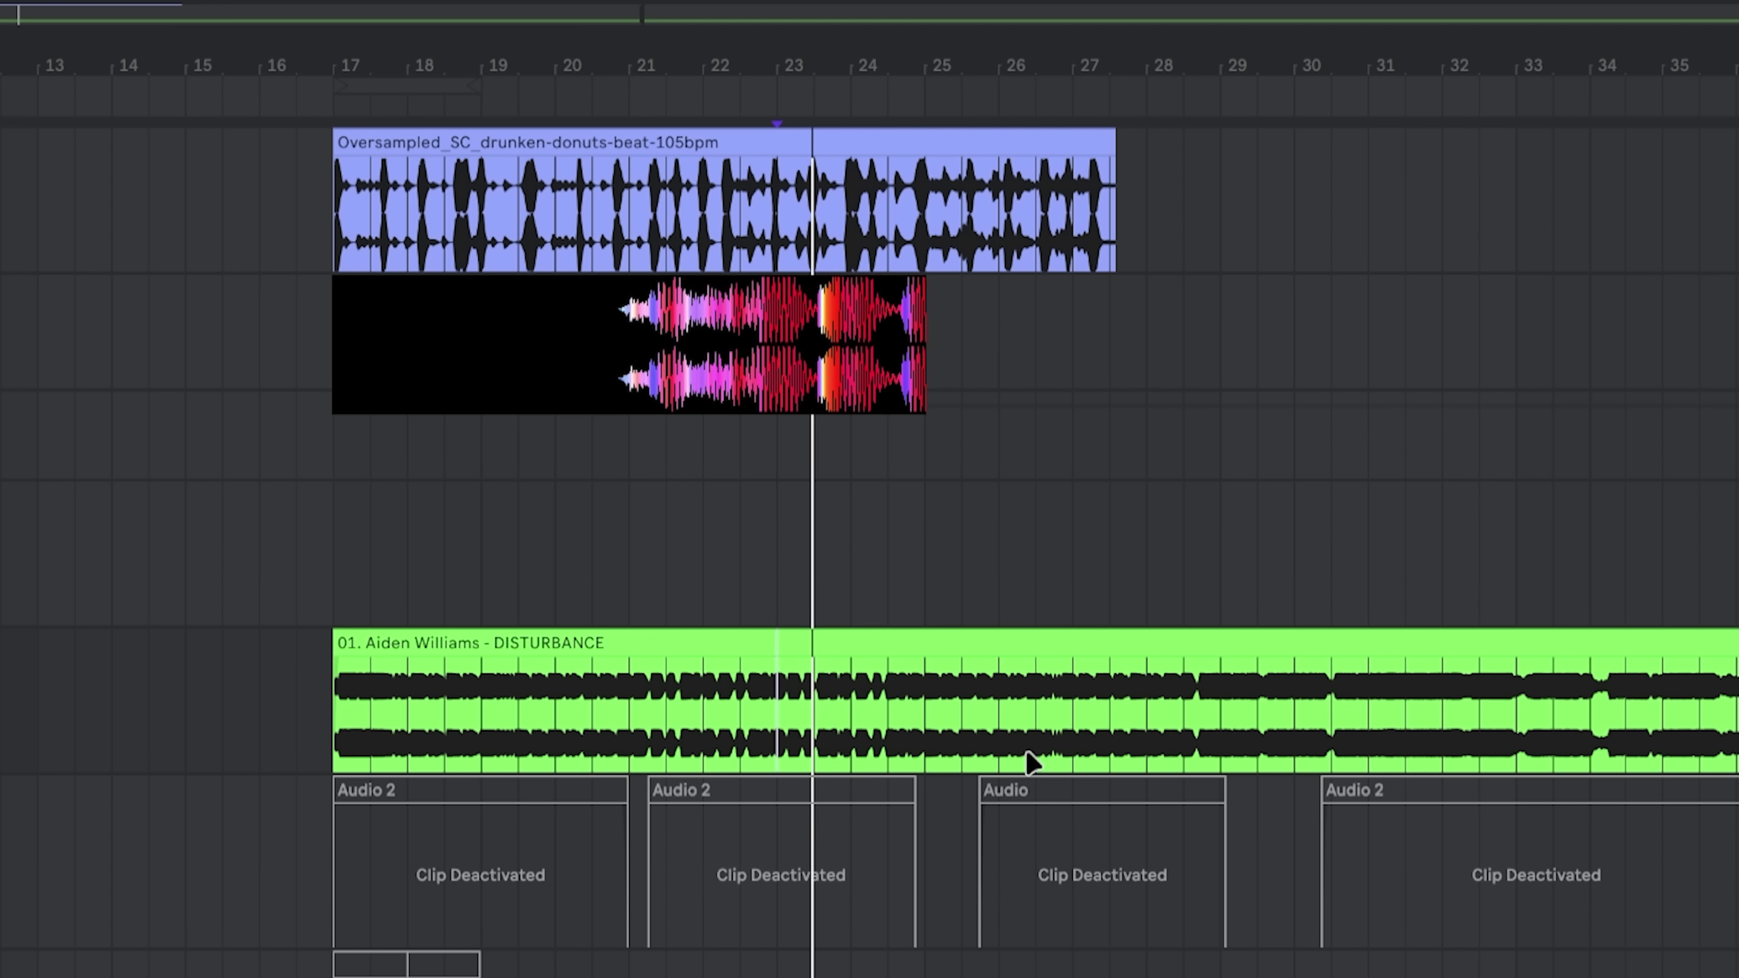
pyautogui.click(1172, 640)
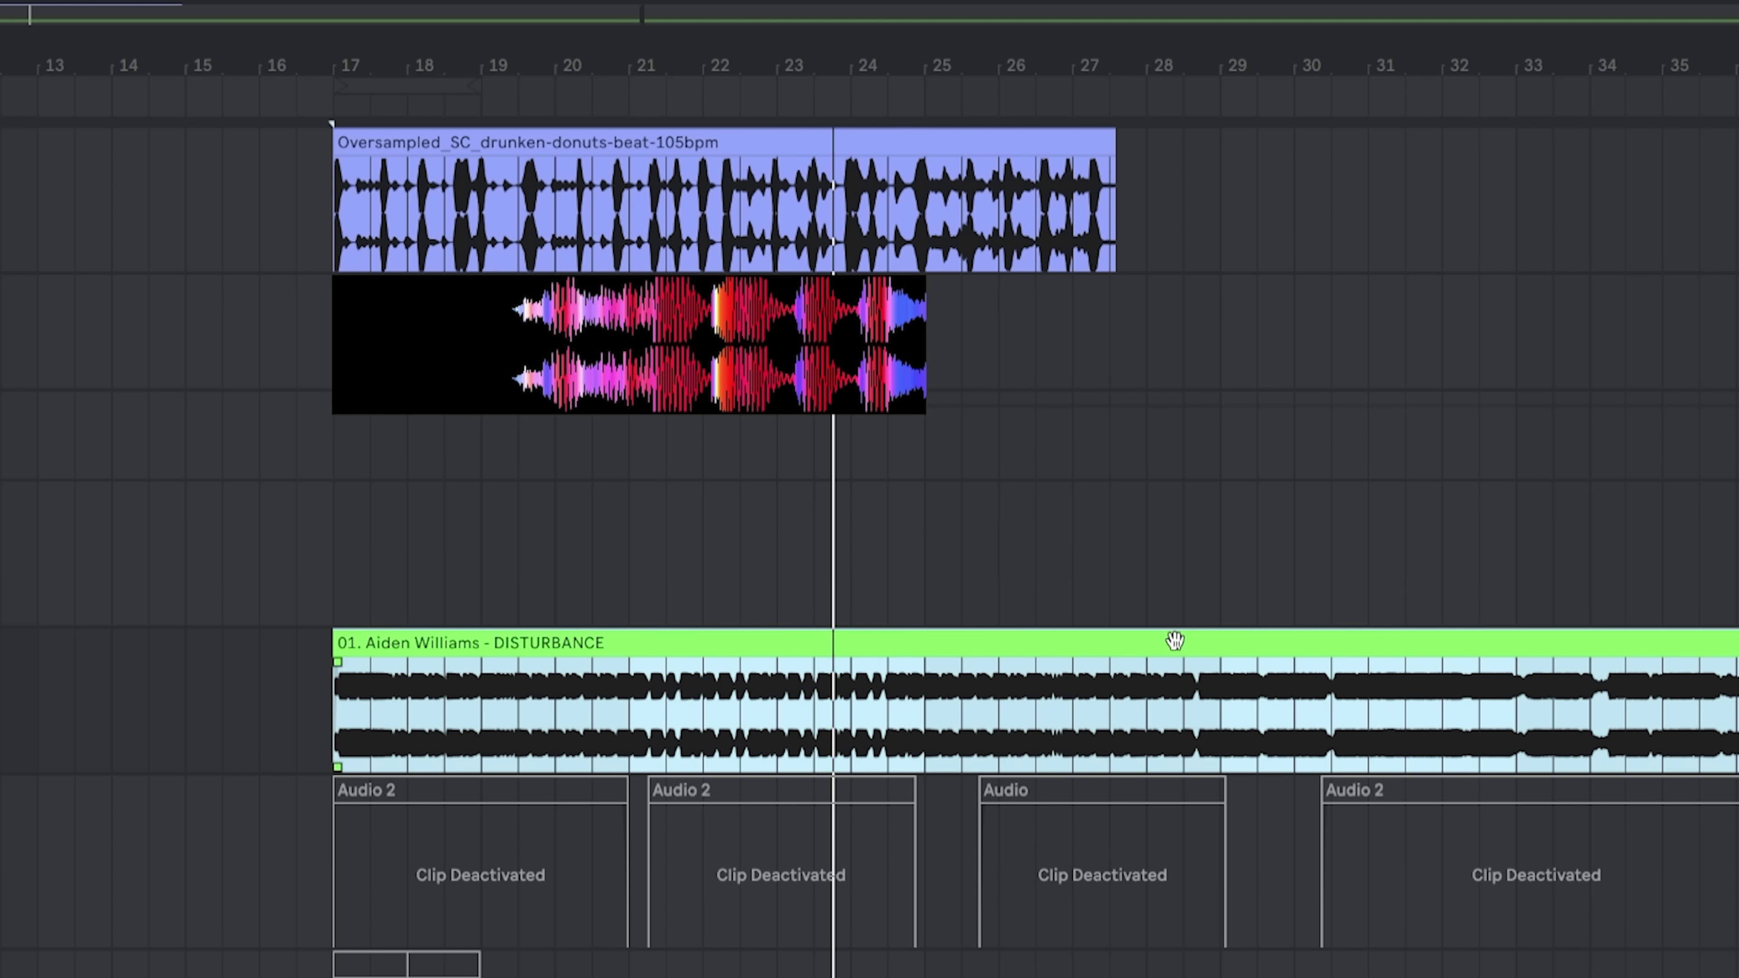
pyautogui.press('0')
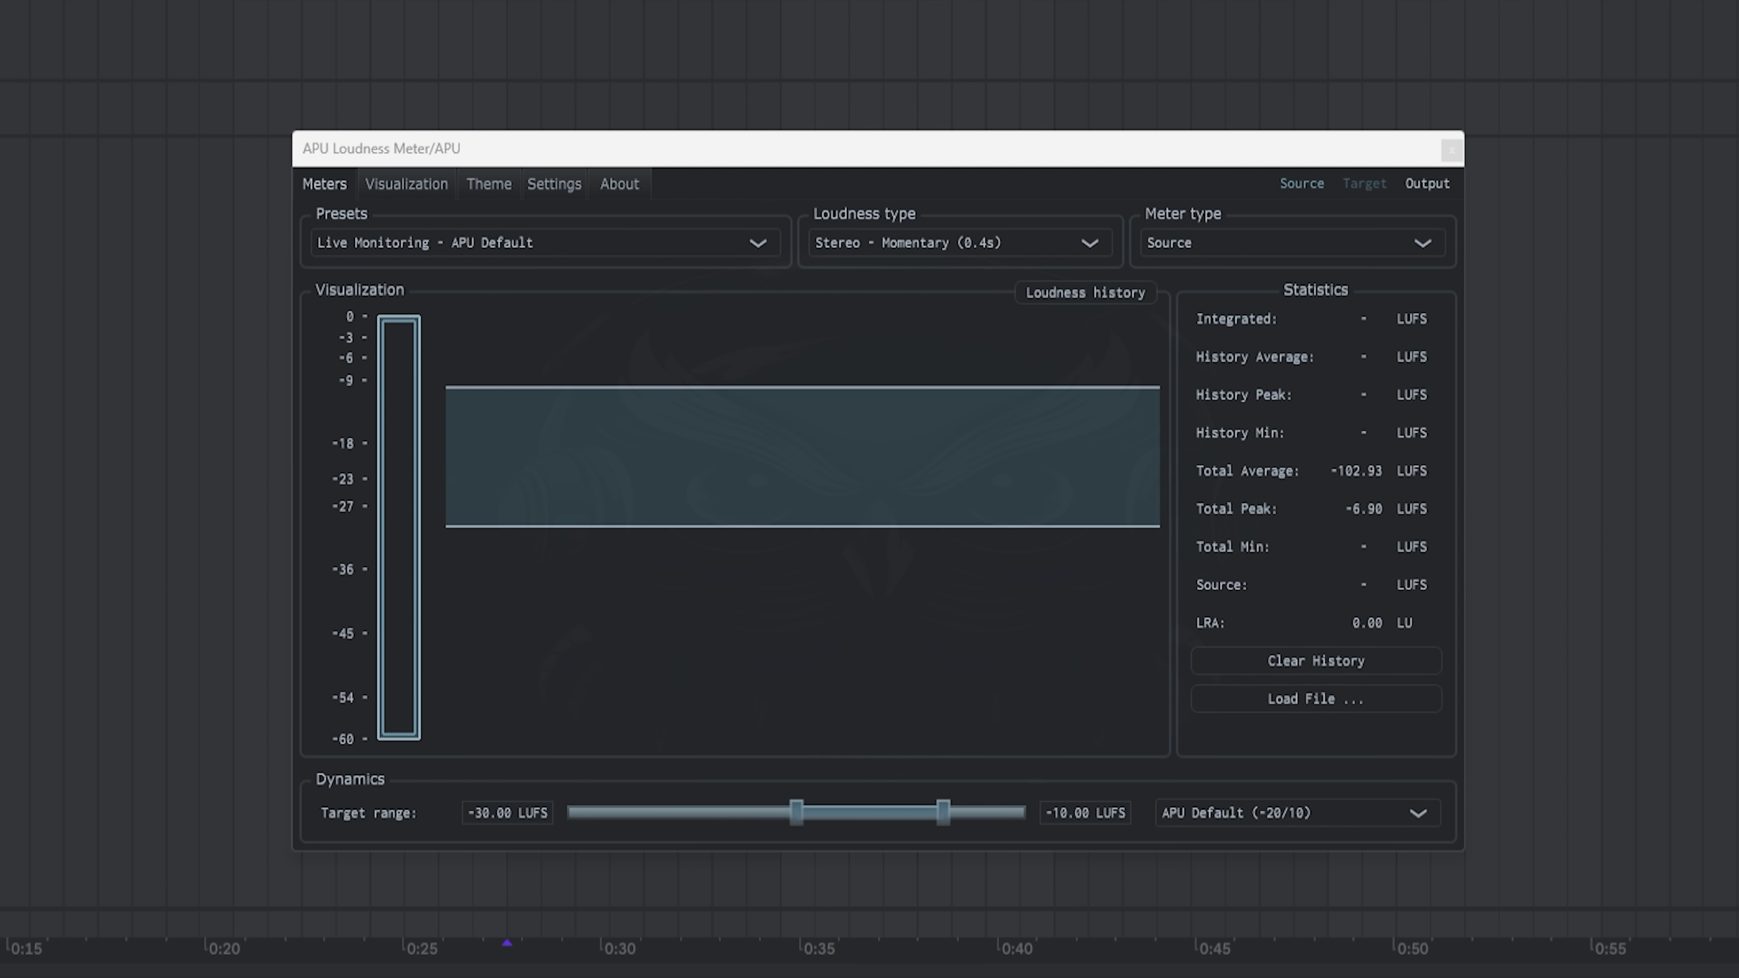
# - Set the loudness history to 52 buckets and slant it into a 3D field with Delta X/Y/T
pyautogui.press('space')
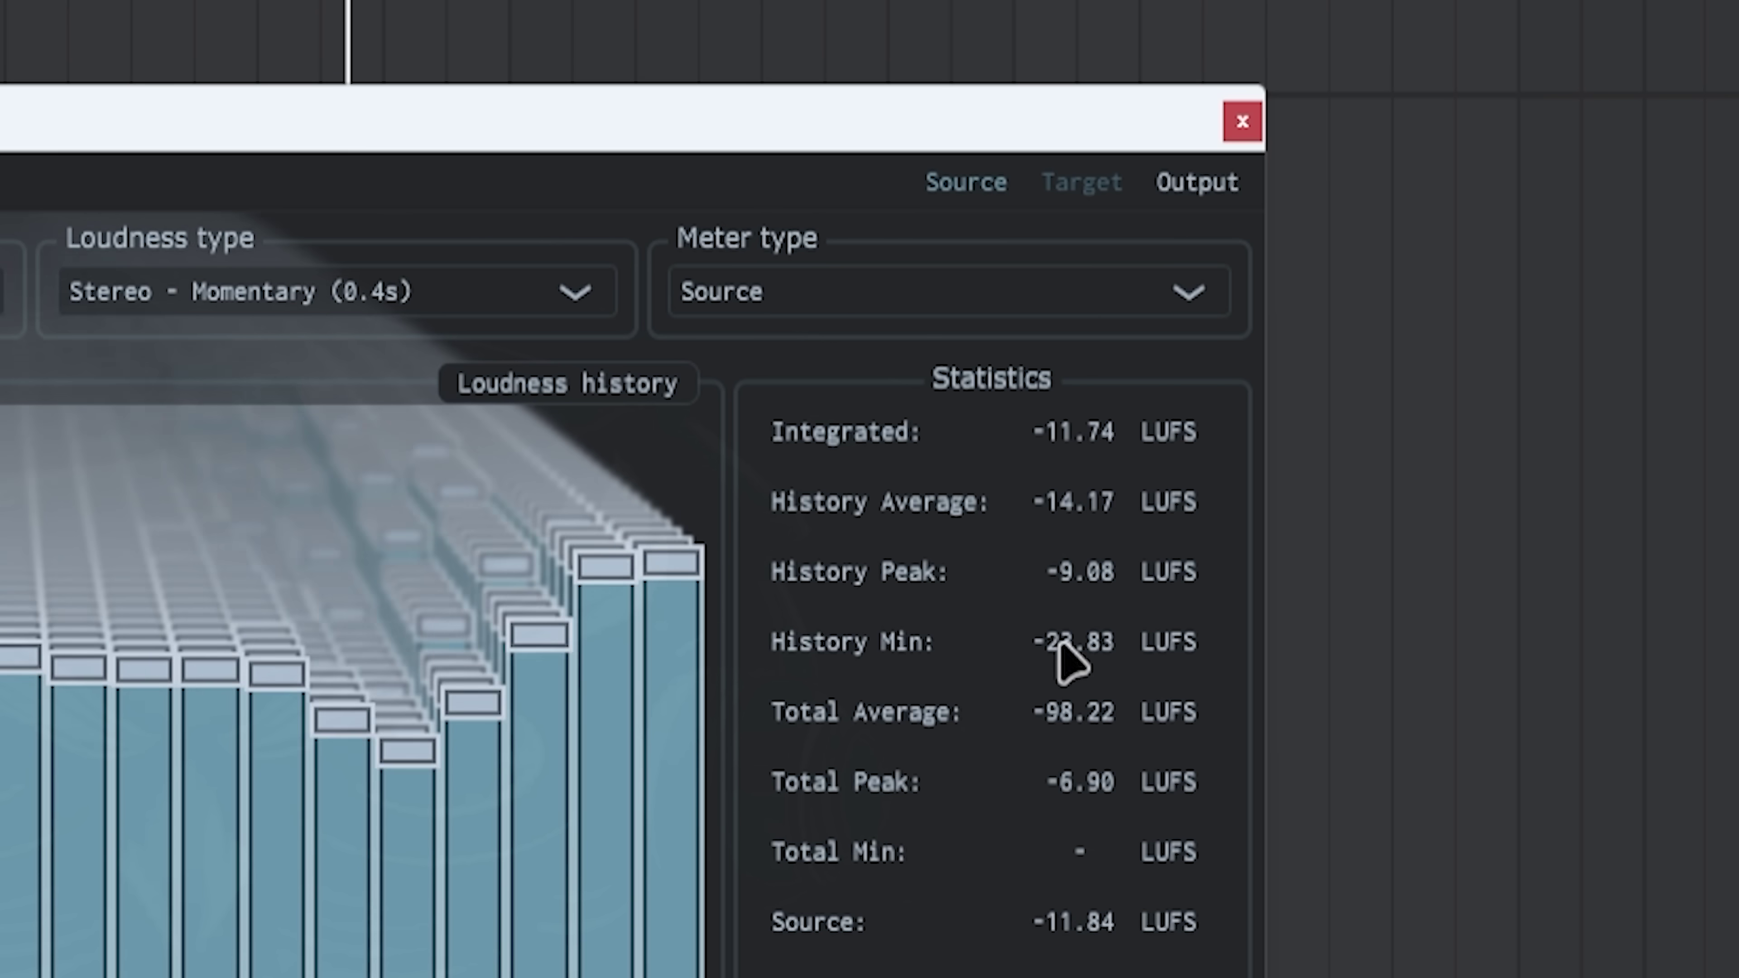
pyautogui.press('space')
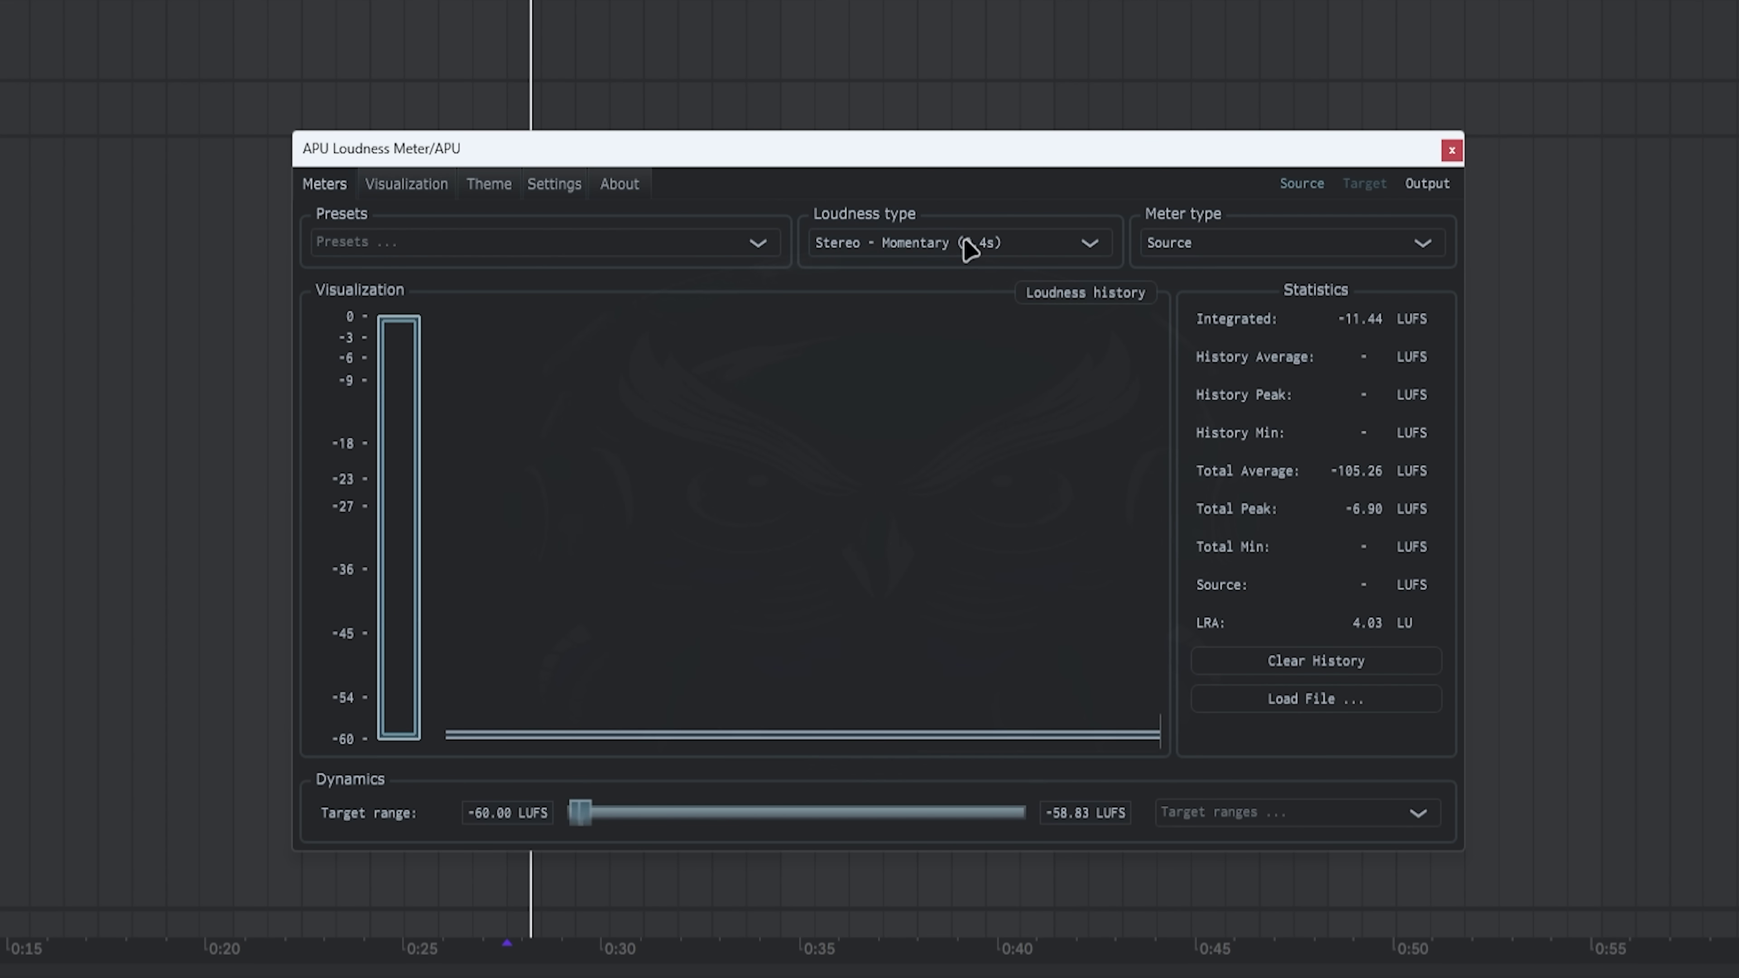
pyautogui.click(421, 188)
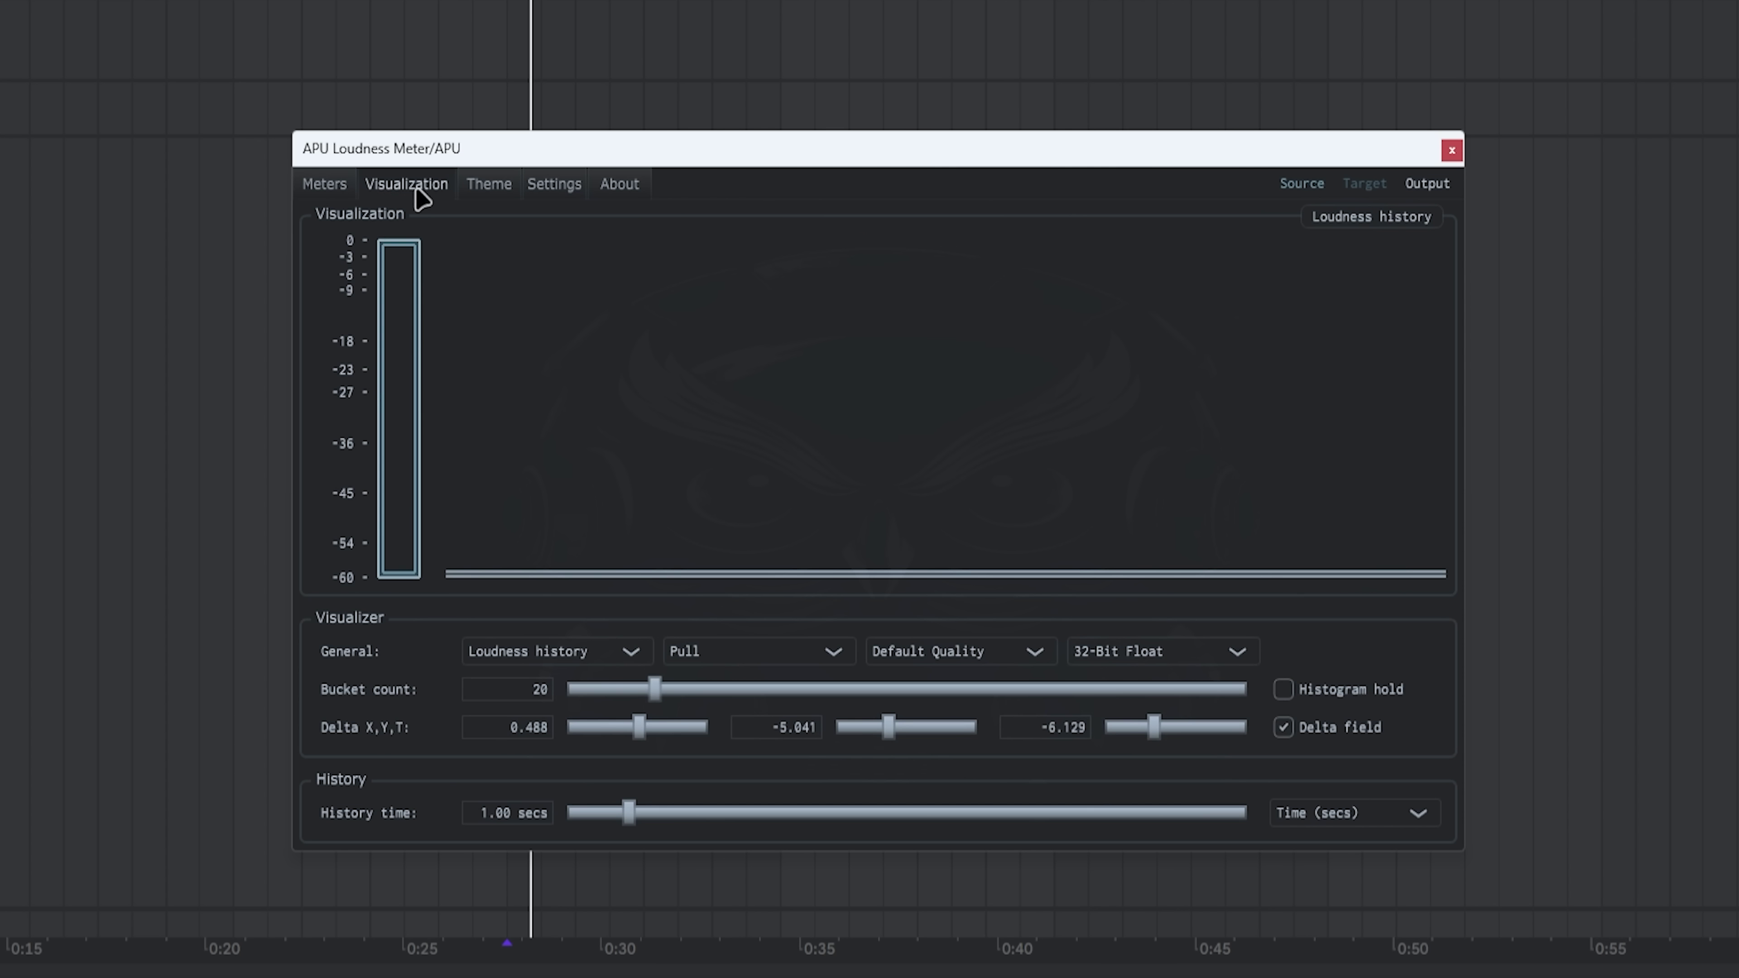
pyautogui.press('space')
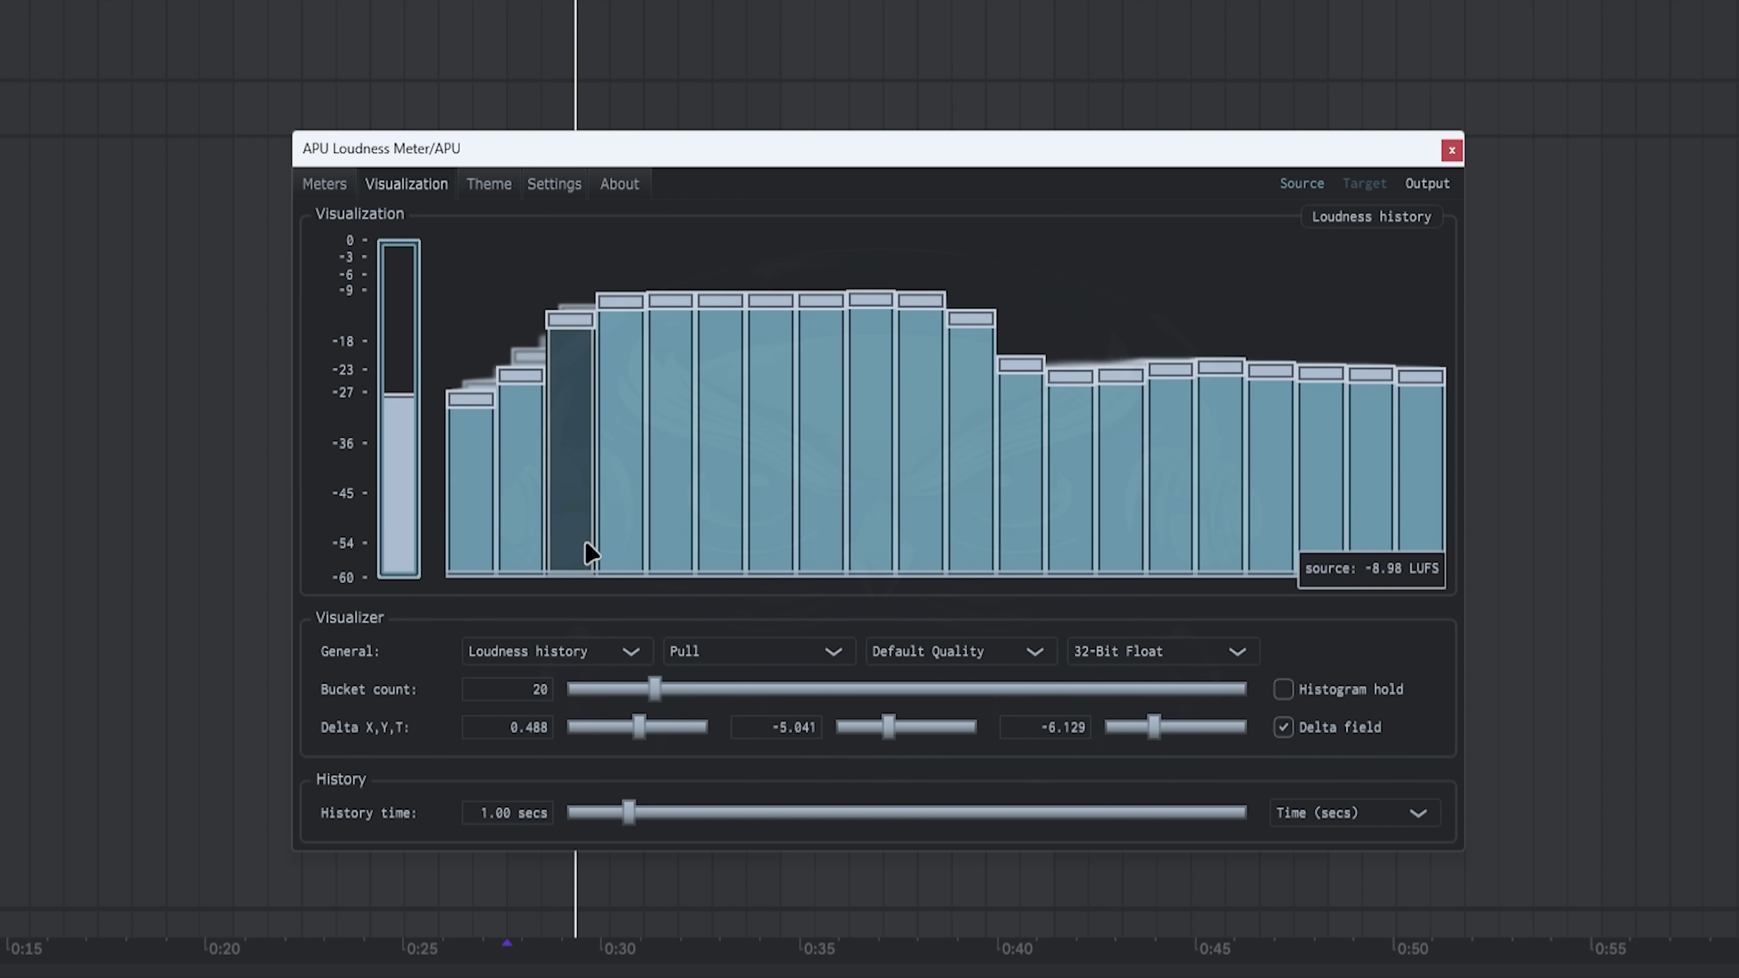
pyautogui.moveTo(655, 690); pyautogui.dragTo(832, 693)
pyautogui.moveTo(639, 727); pyautogui.dragTo(668, 724)
pyautogui.moveTo(888, 727); pyautogui.dragTo(873, 724)
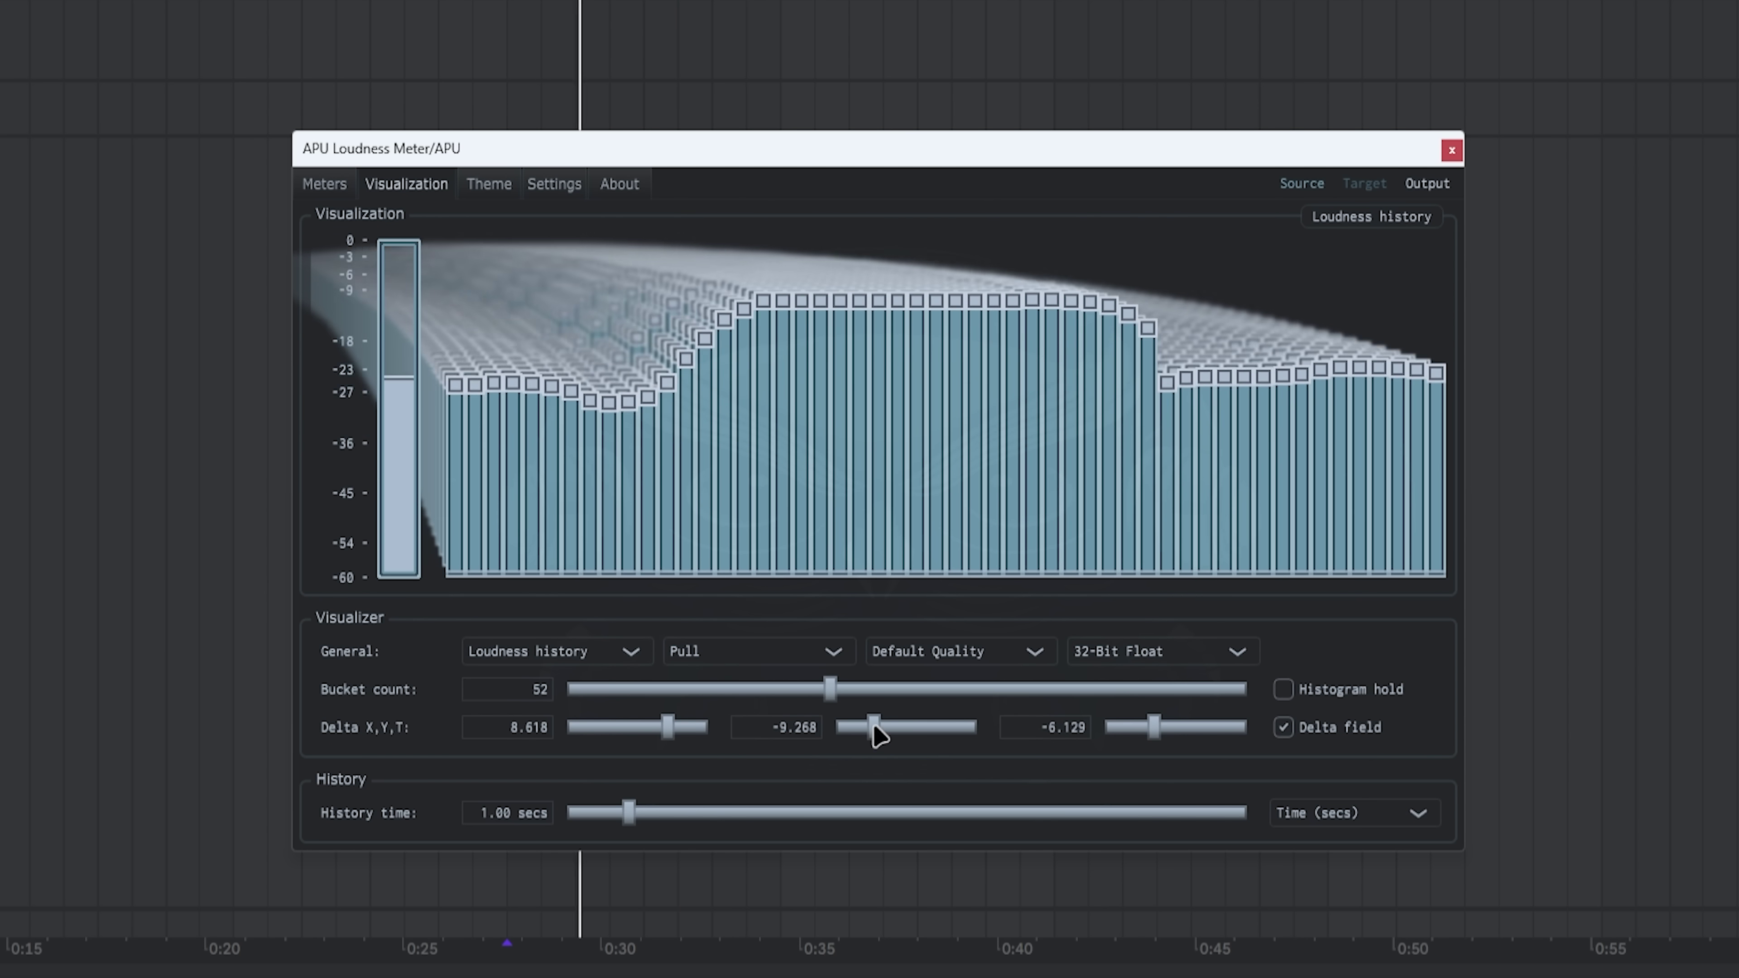
pyautogui.moveTo(1154, 726); pyautogui.dragTo(1157, 728)
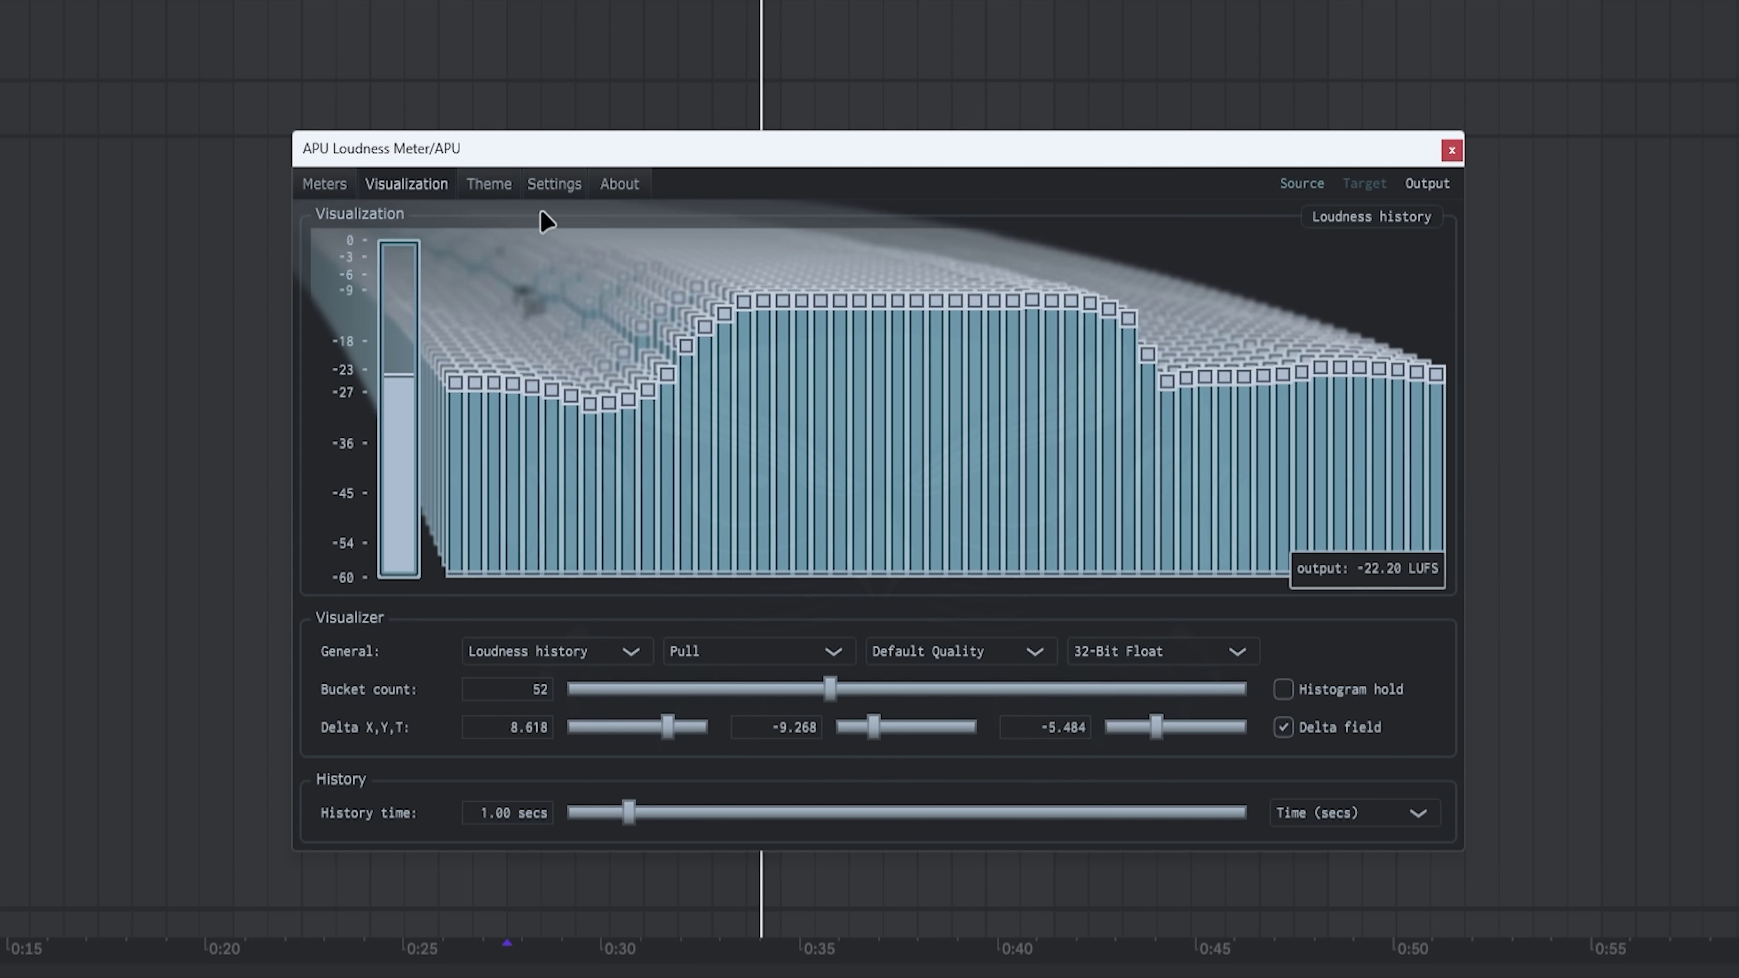
# - Push the Source and Normal theme colours' red channels to 255
pyautogui.click(493, 183)
pyautogui.moveTo(629, 699); pyautogui.dragTo(761, 691)
pyautogui.moveTo(571, 737)
pyautogui.mouseDown()
pyautogui.moveTo(695, 730)
pyautogui.moveTo(544, 730)
pyautogui.mouseUp()
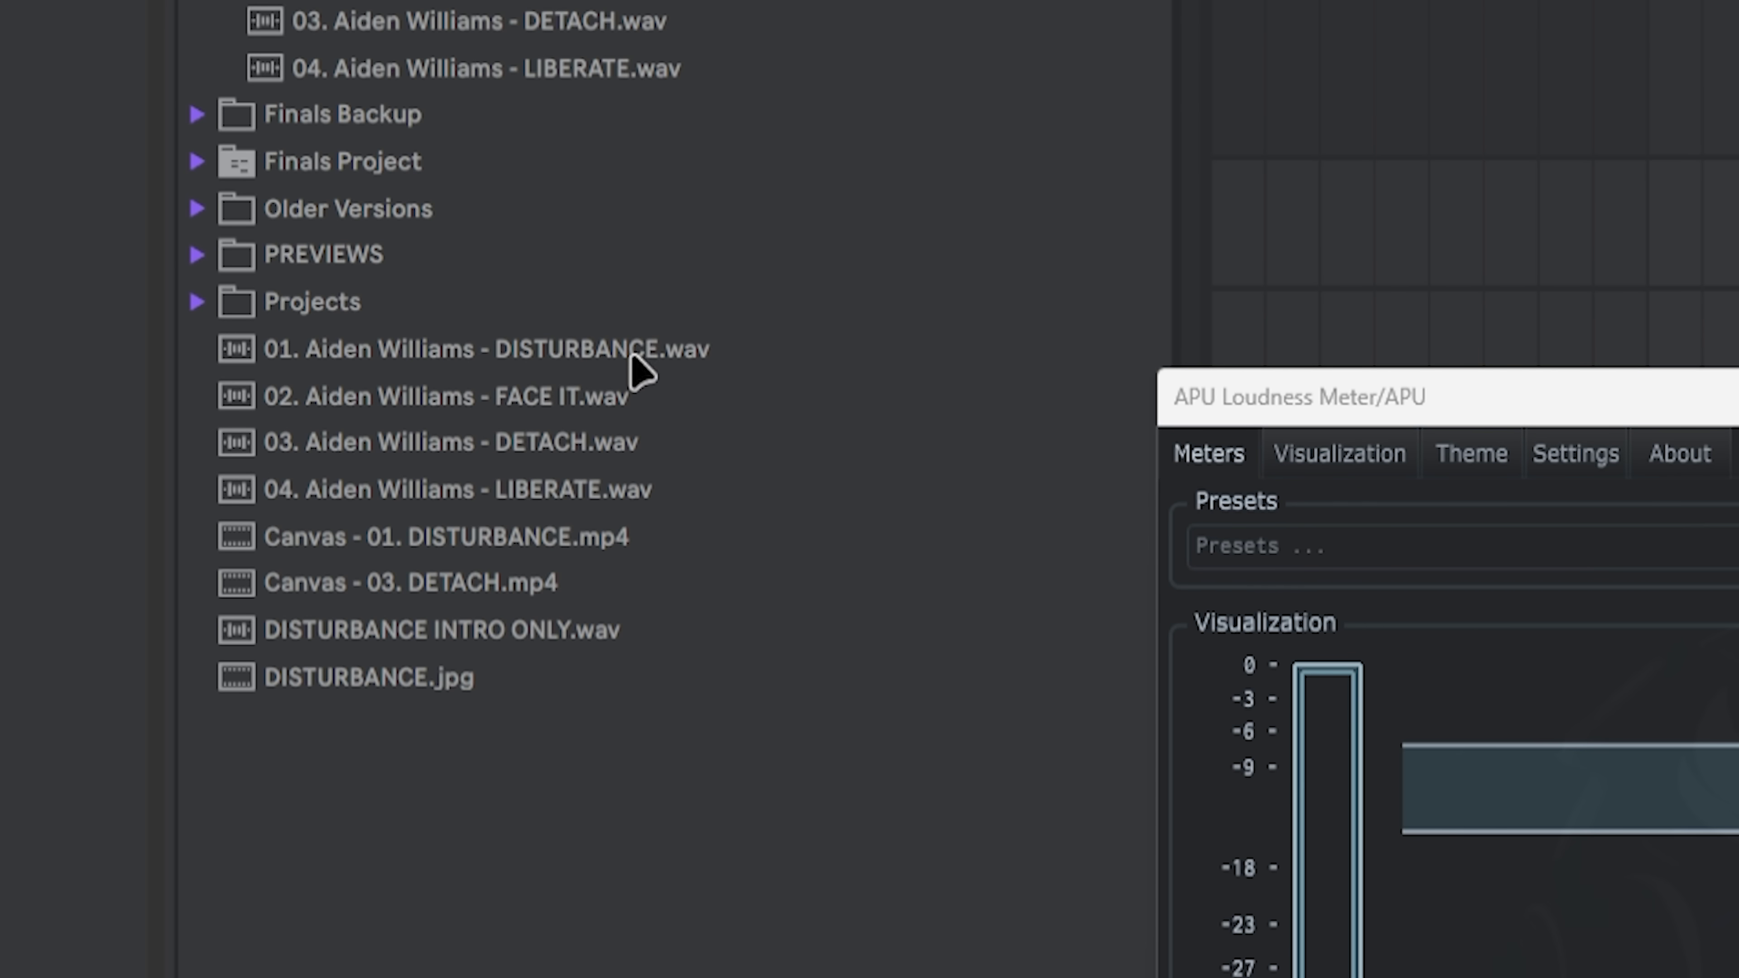
# - Preview DISTURBANCE, FACE IT, DETACH and LIBERATE from the -9 LUFS folder, then FACE IT, DETACH and LIBERATE again
pyautogui.click(631, 355)
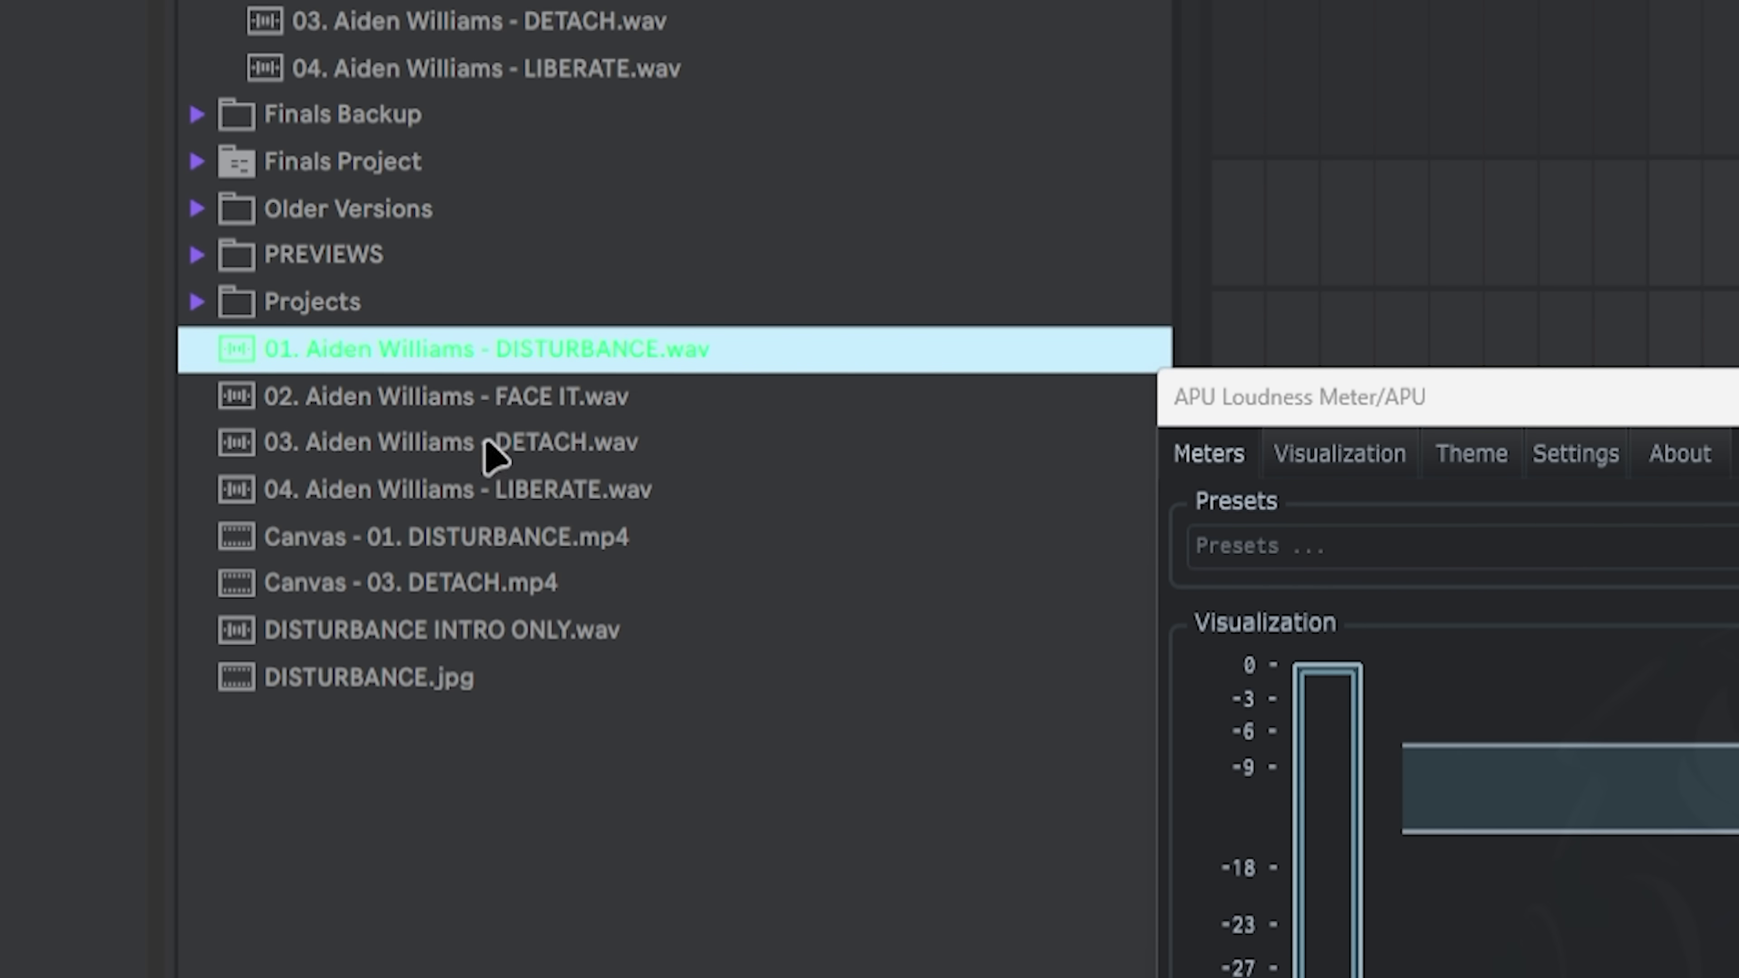
pyautogui.click(508, 399)
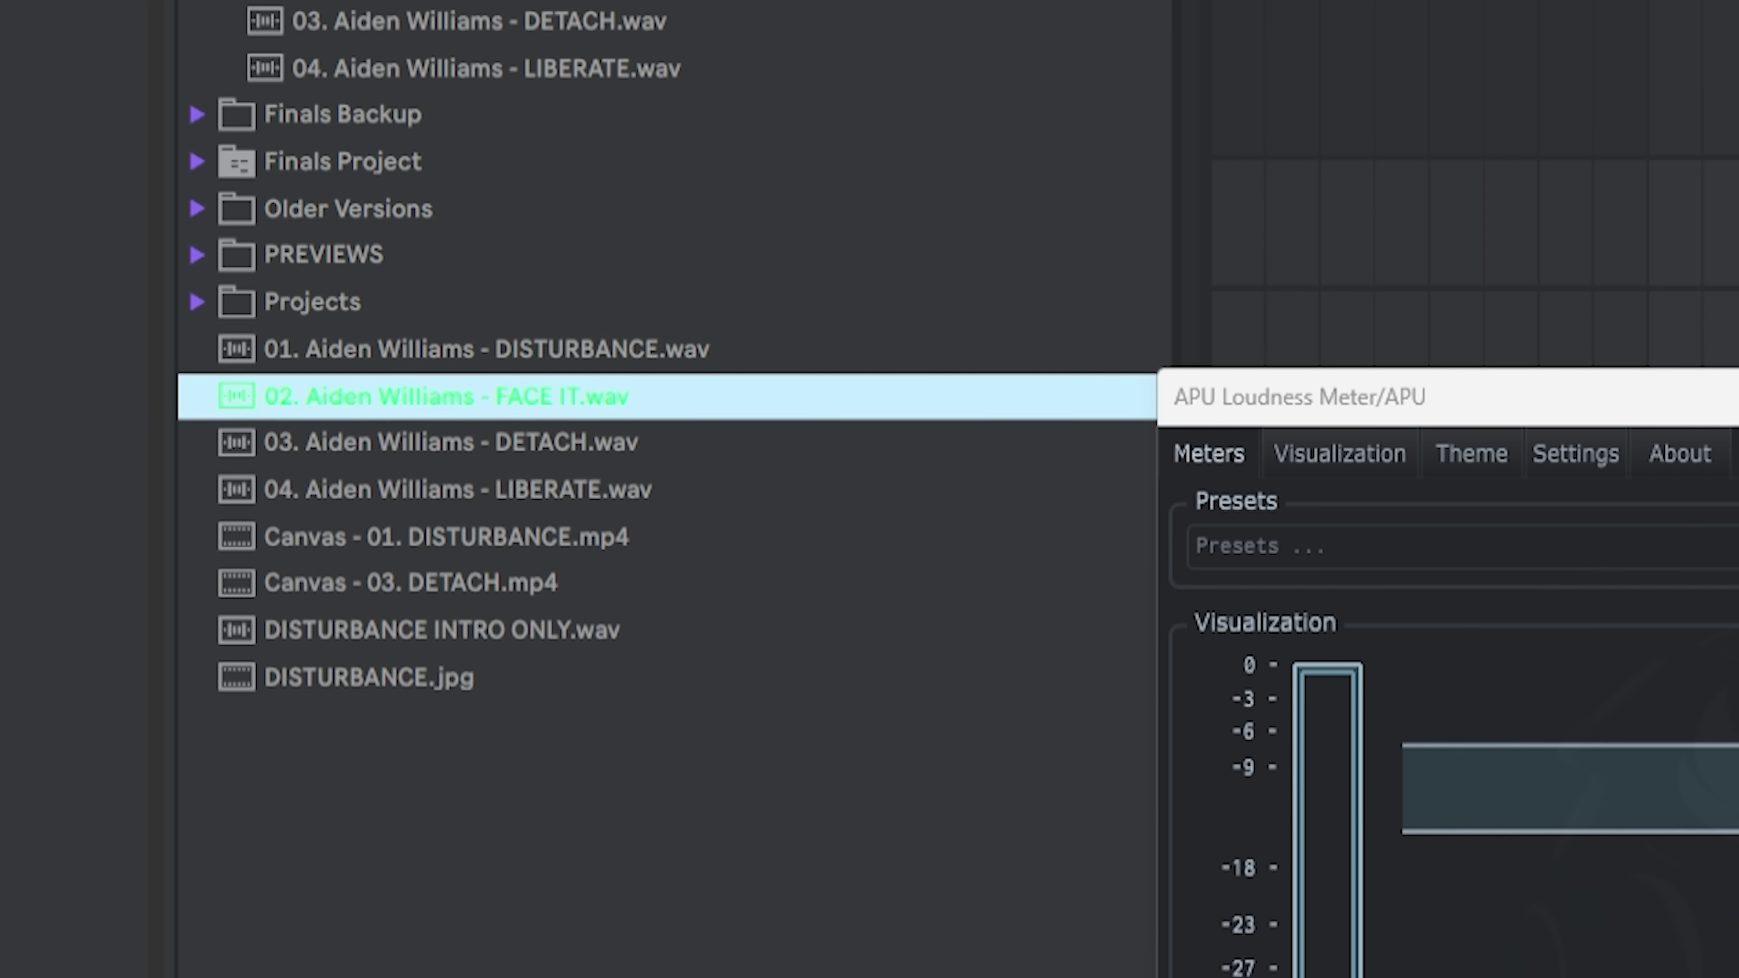
pyautogui.click(560, 445)
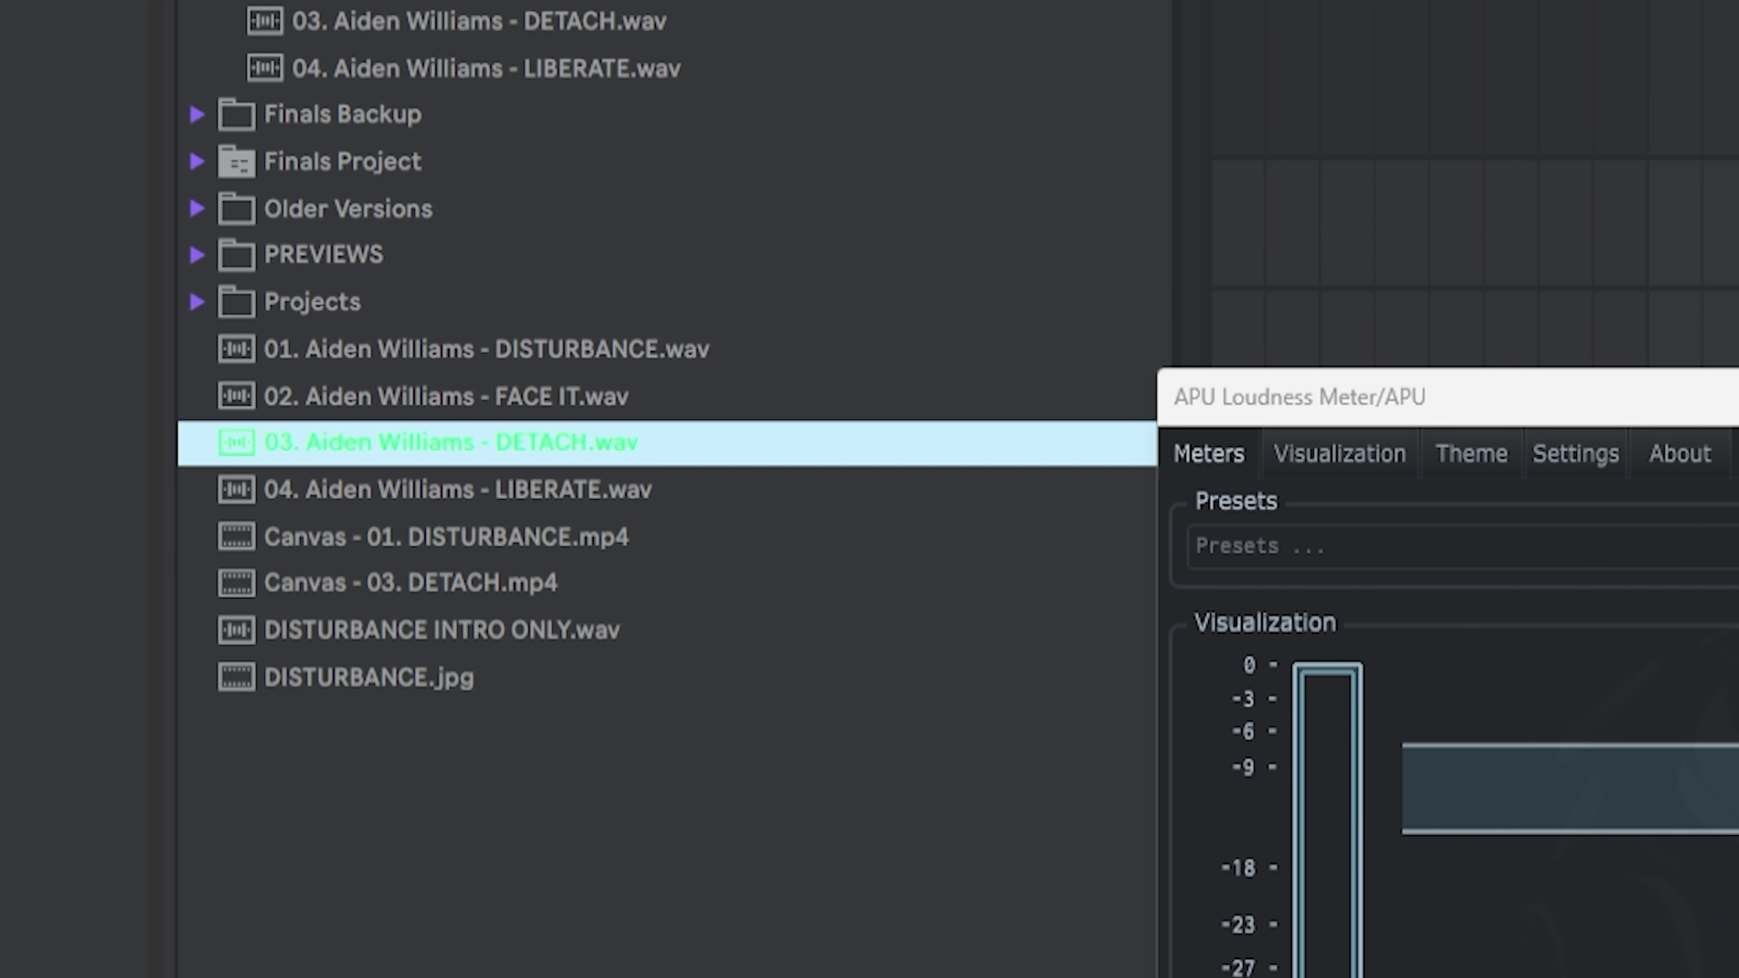
pyautogui.click(526, 512)
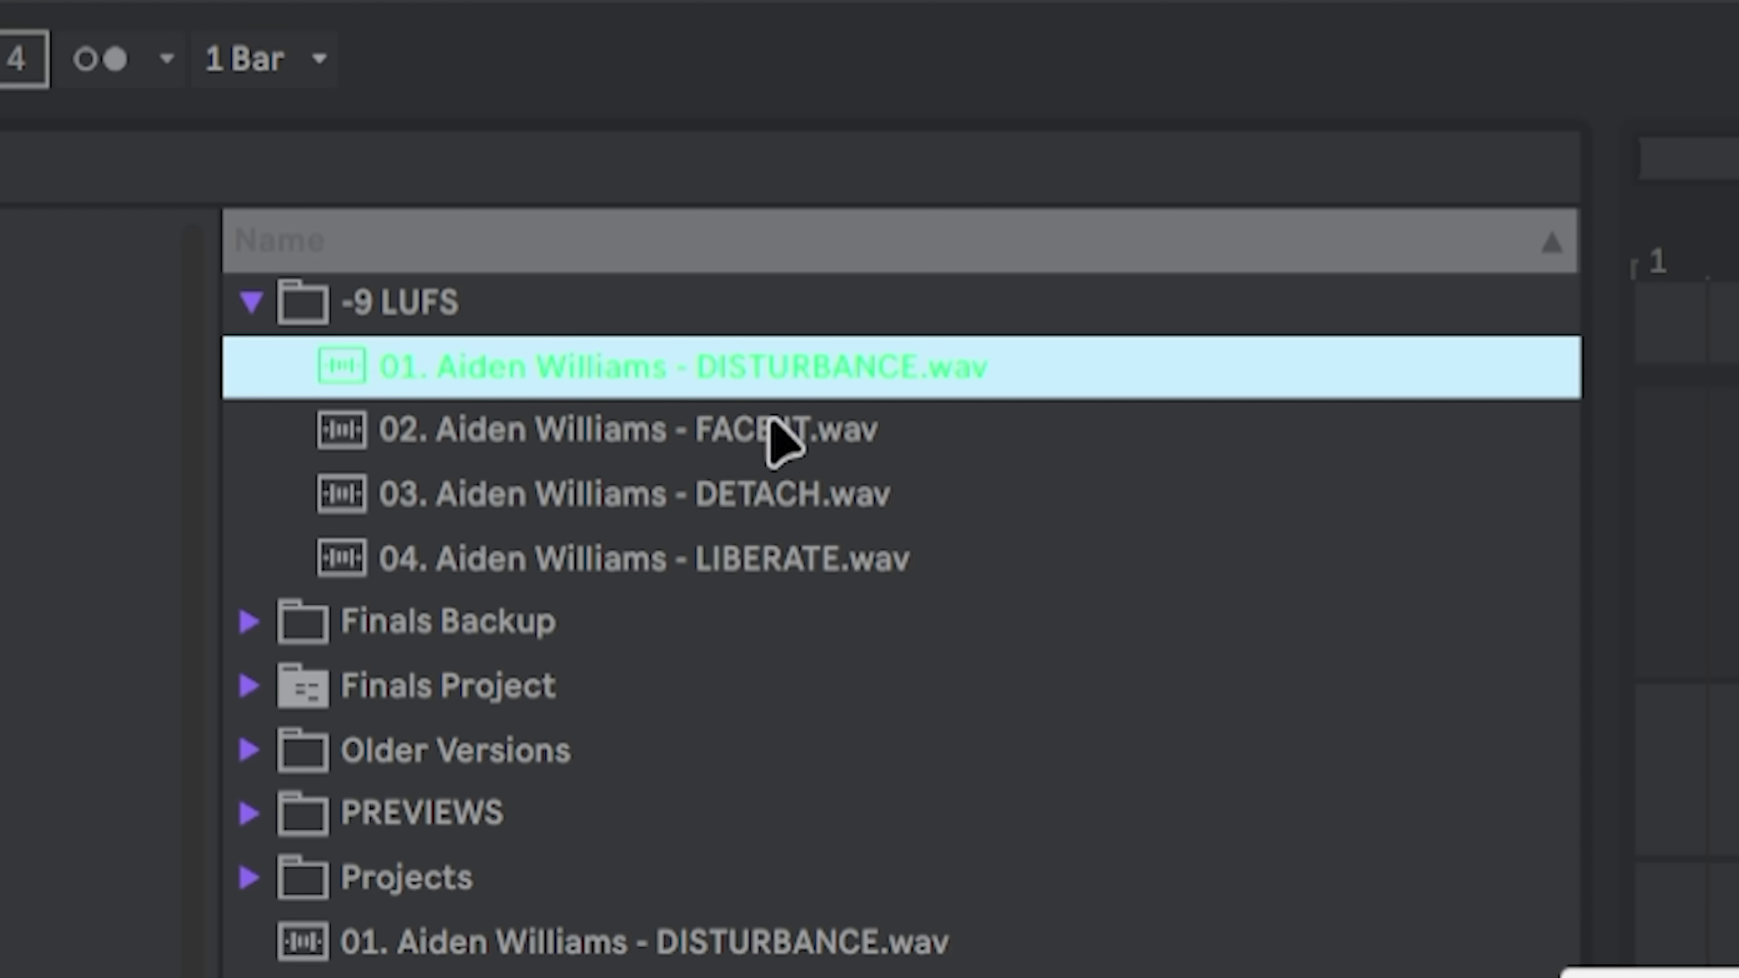
pyautogui.click(772, 444)
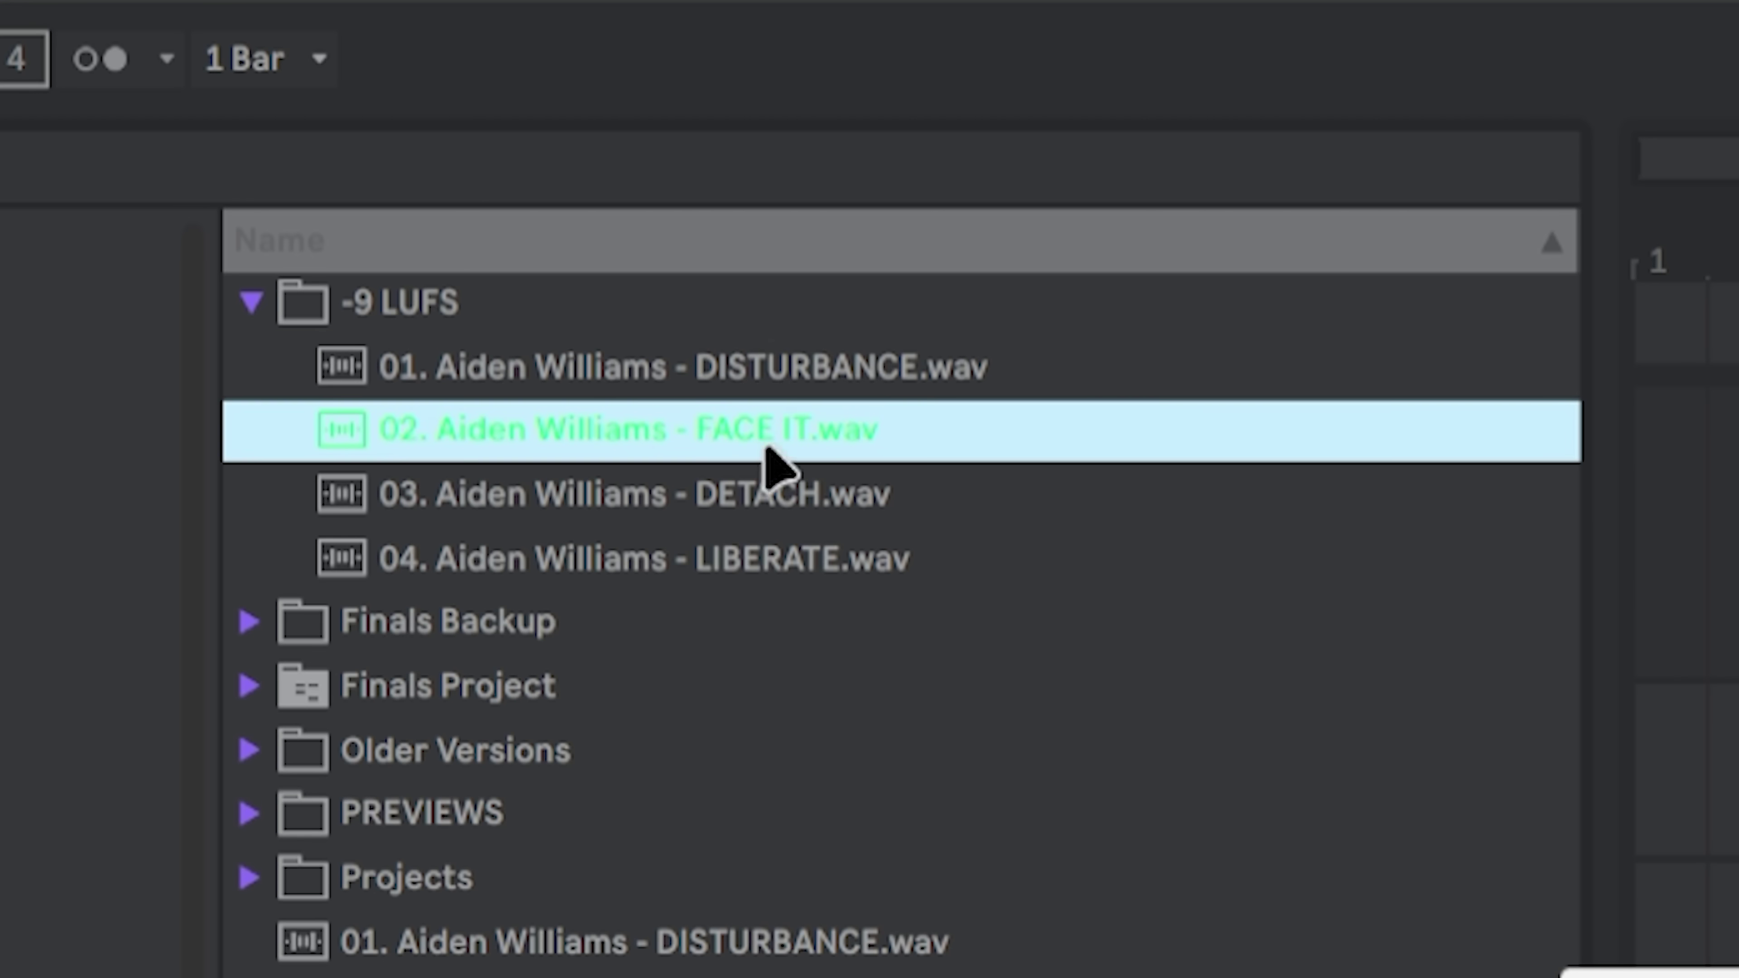
pyautogui.click(739, 498)
pyautogui.press('Down')
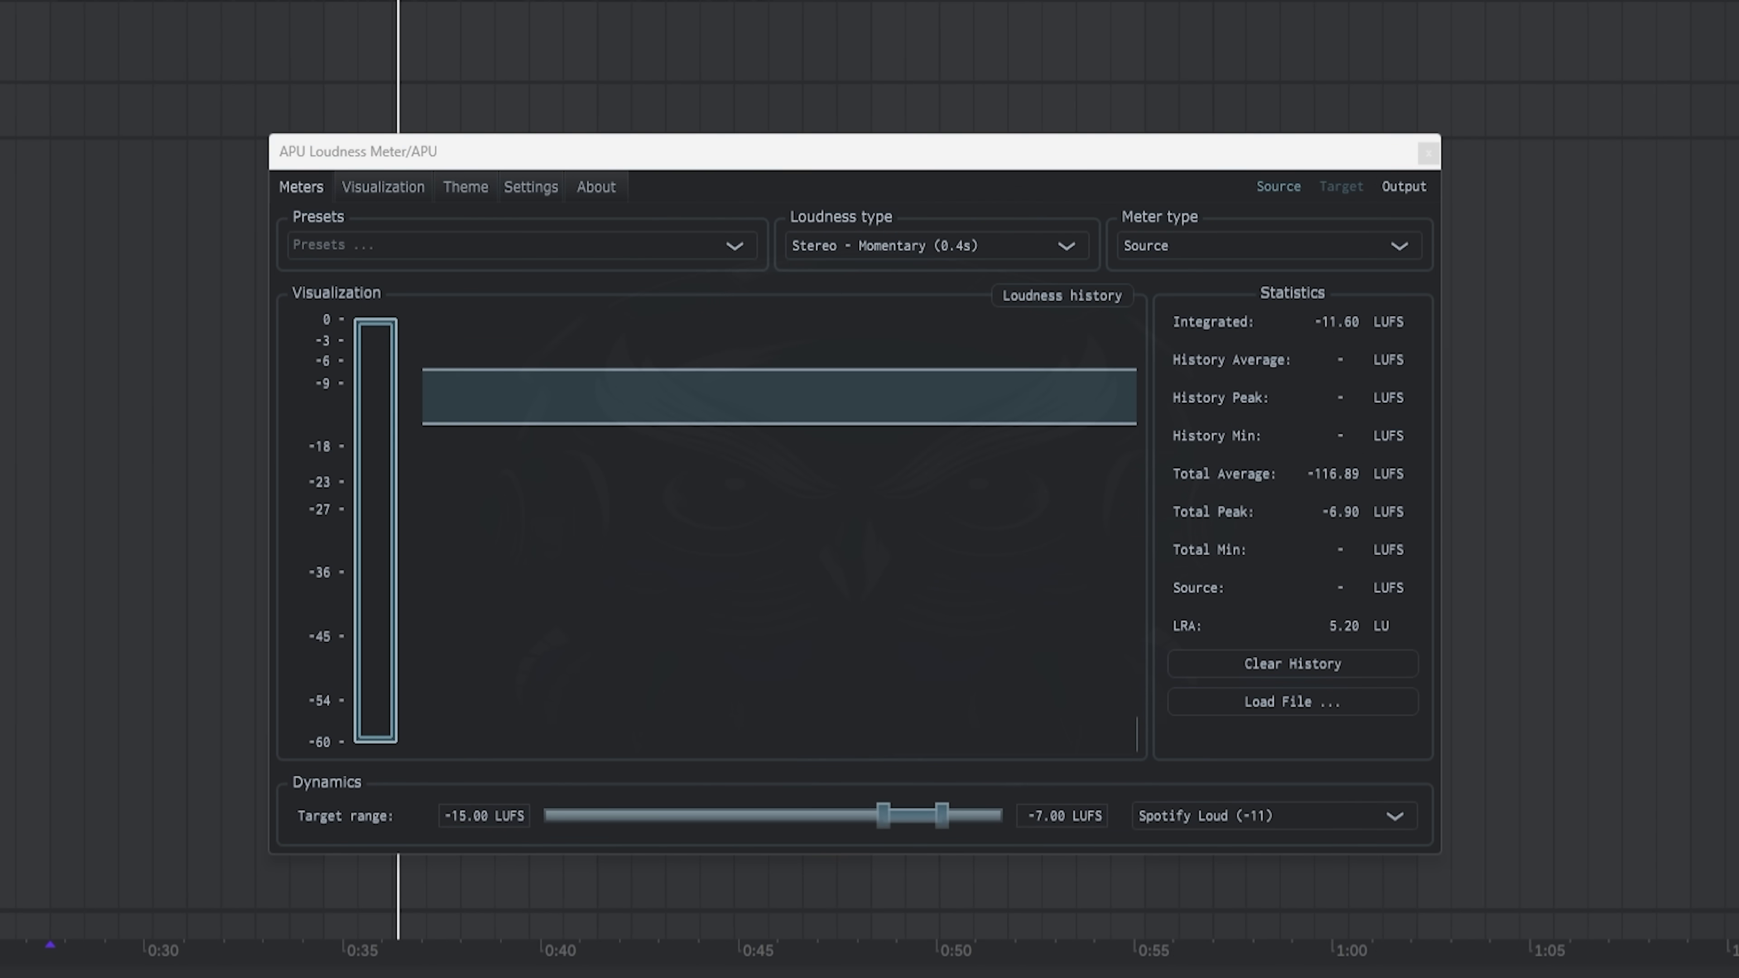
# - Play and stop the arrangement to take a loudness meter reading
pyautogui.press('space')
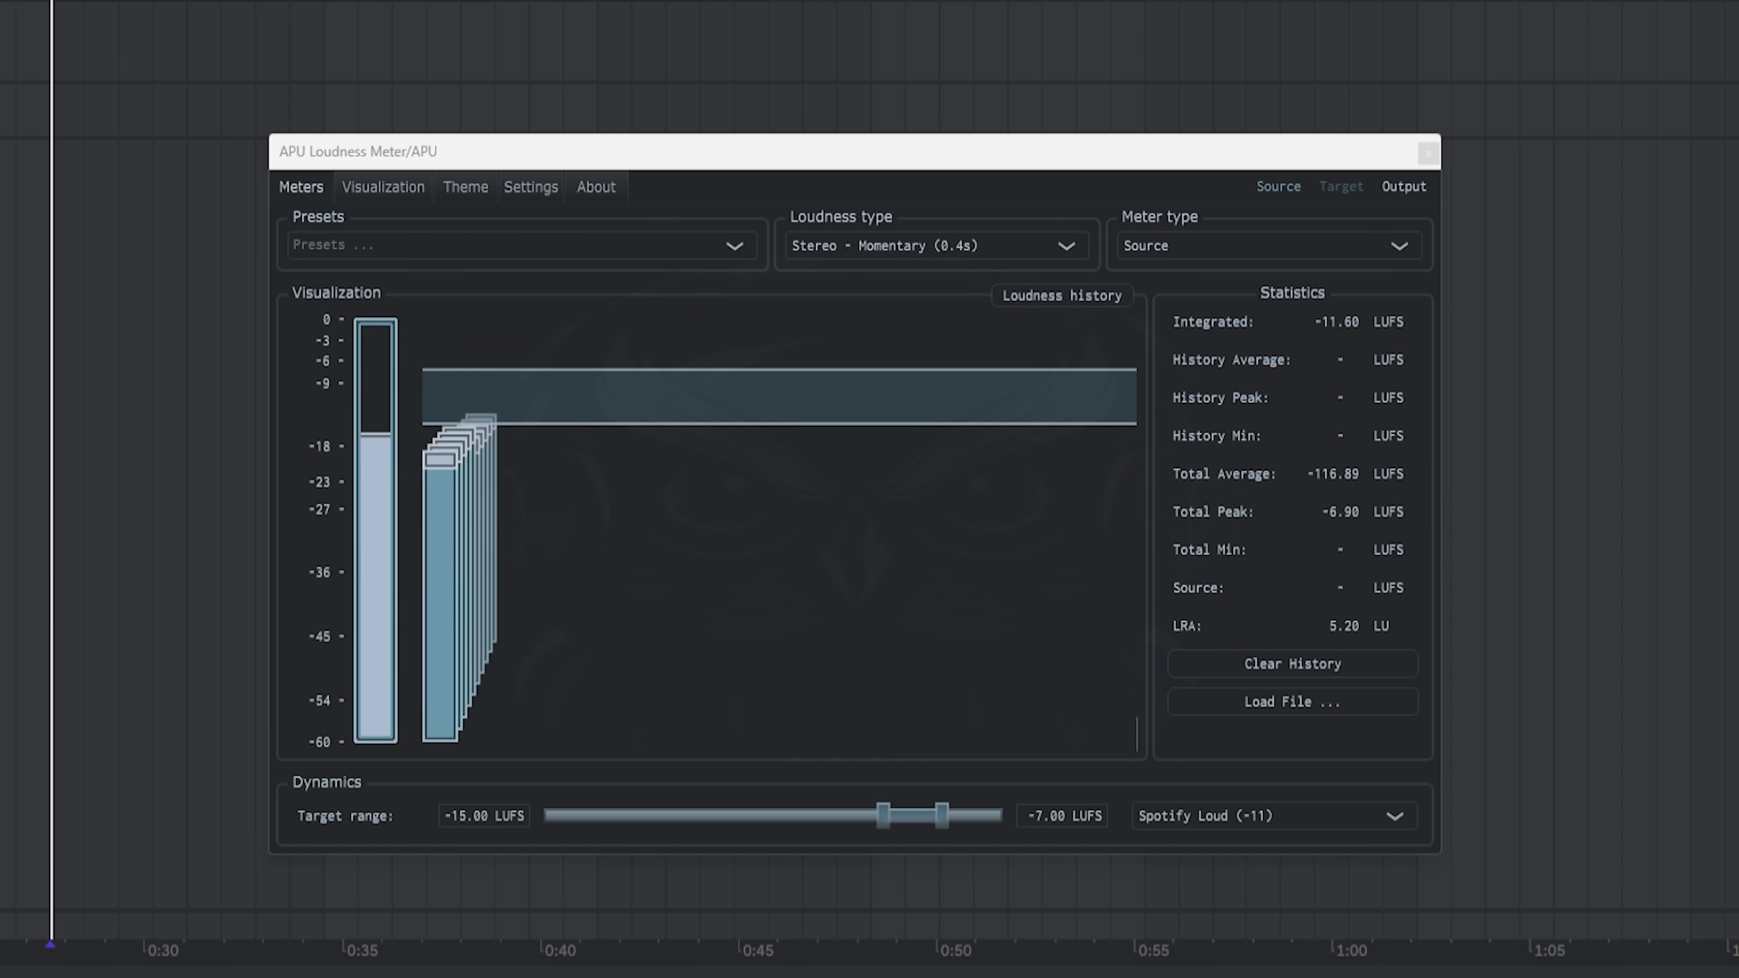
pyautogui.press('space')
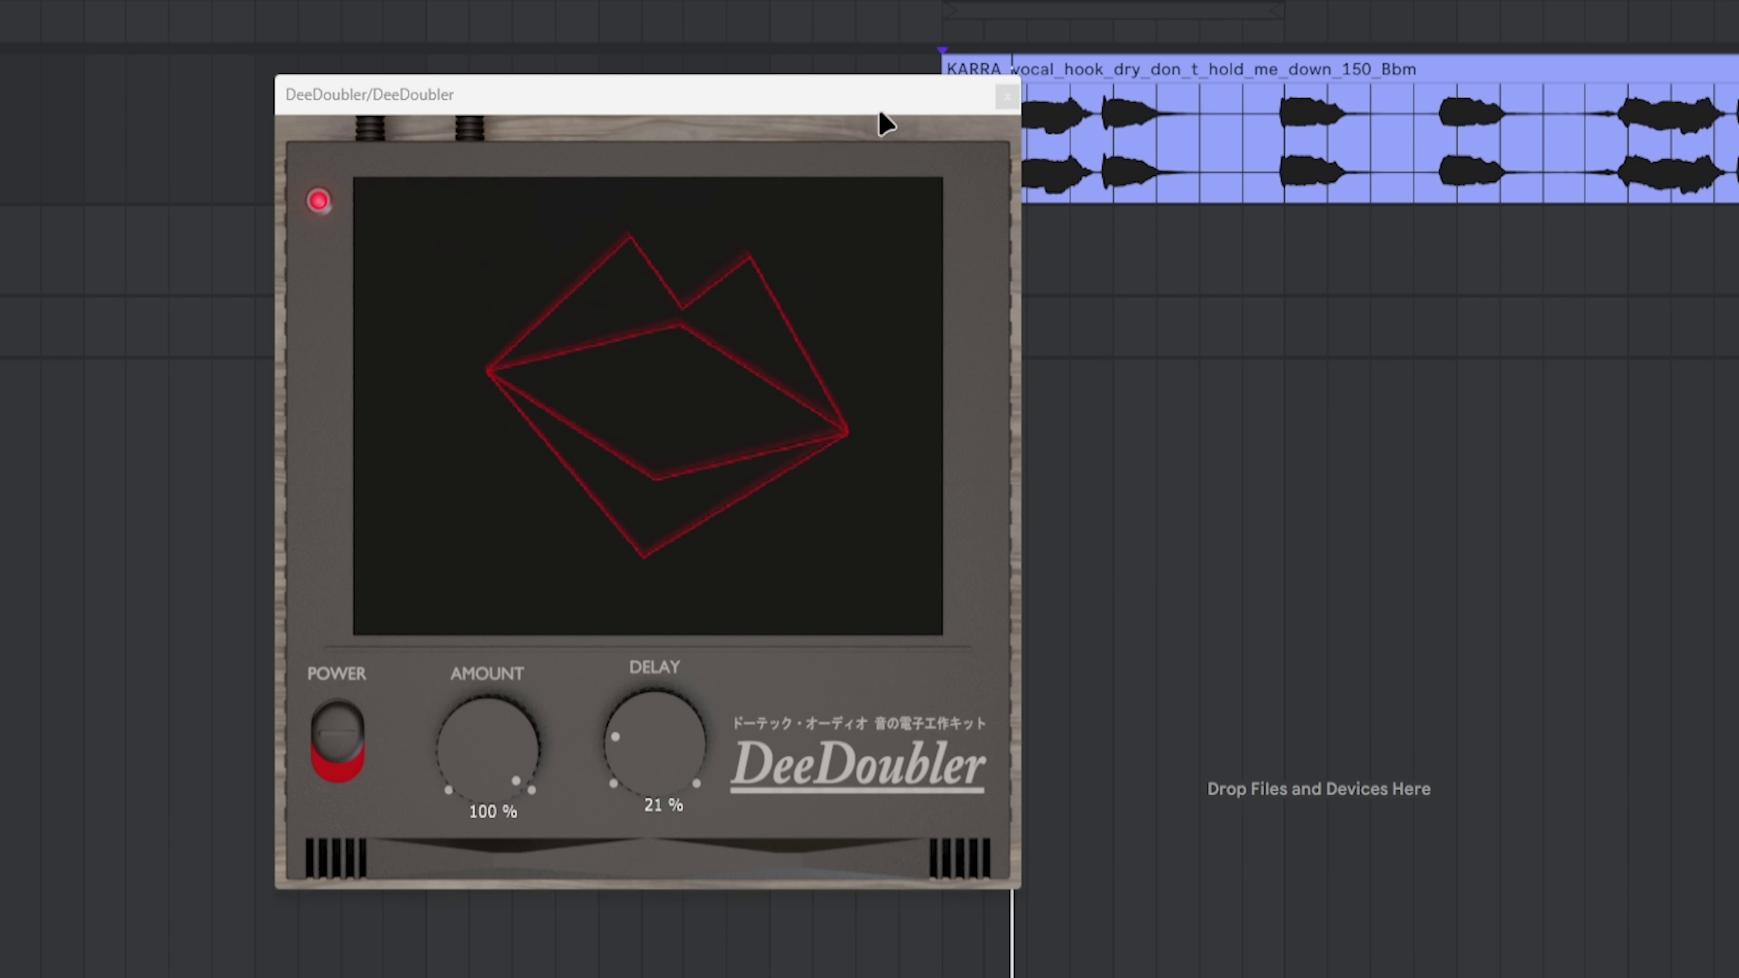
# - Move the DeeDoubler window aside, set the vocal Utility to Mono, and switch off the first DeeDoubler
pyautogui.moveTo(862, 98); pyautogui.dragTo(619, 115)
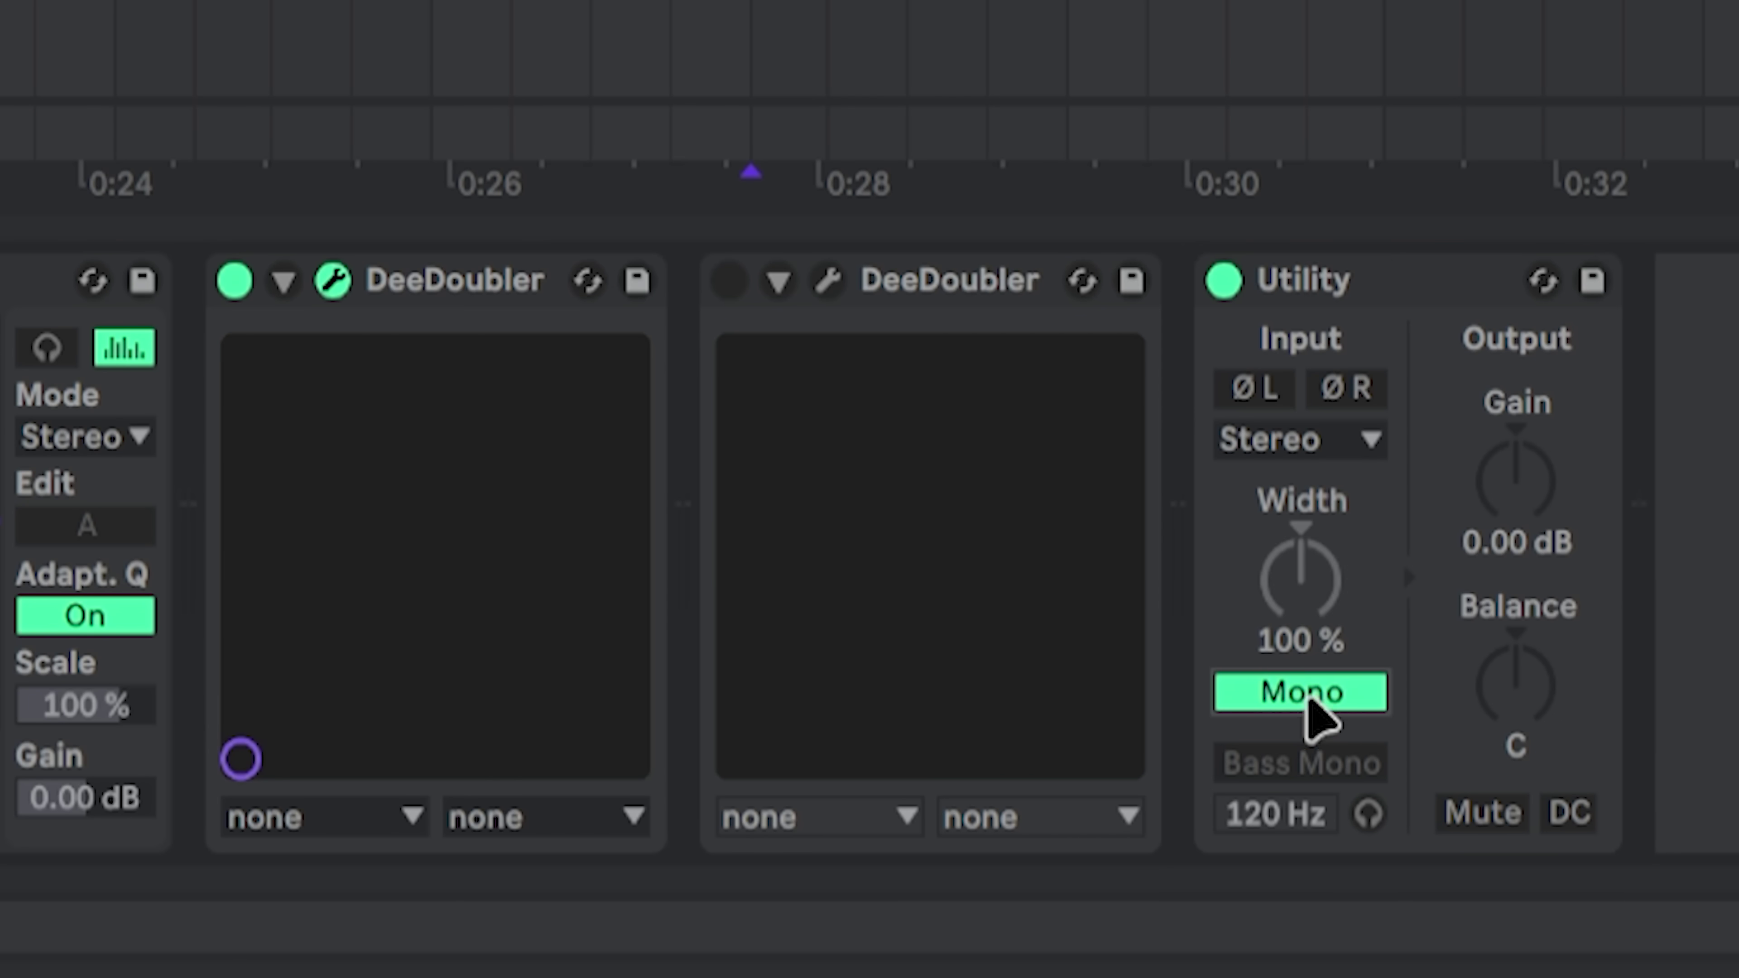
pyautogui.press('space')
pyautogui.click(514, 302)
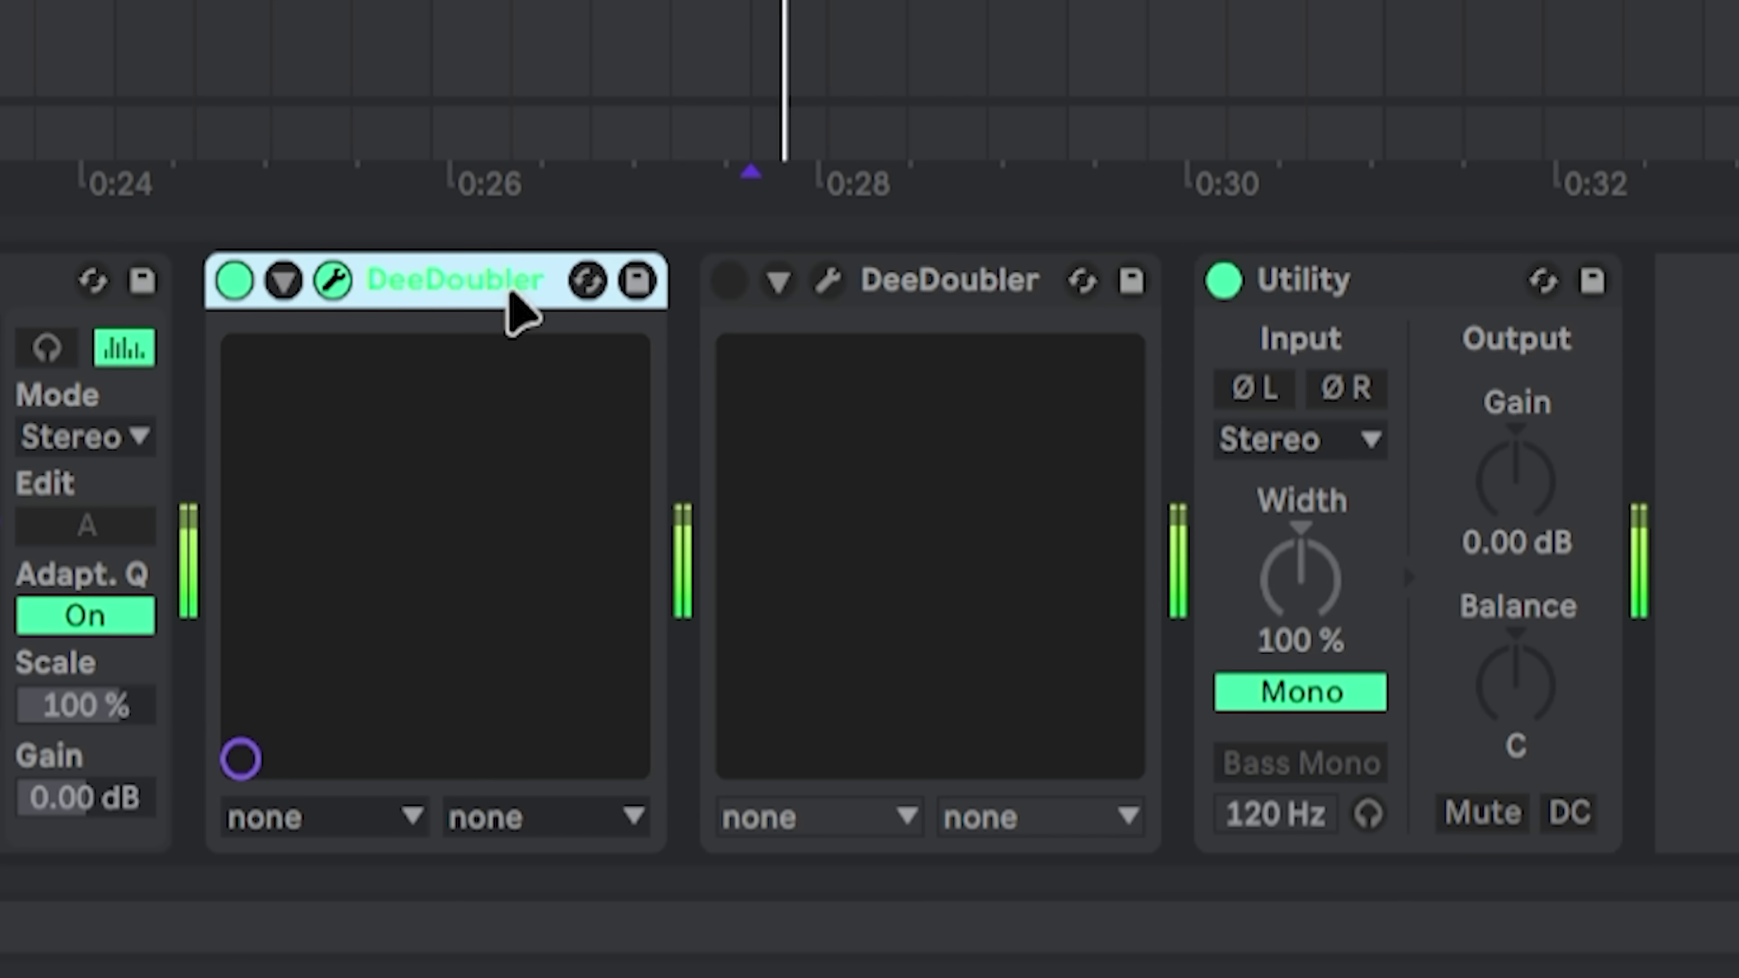
pyautogui.press('0')
pyautogui.press('0')
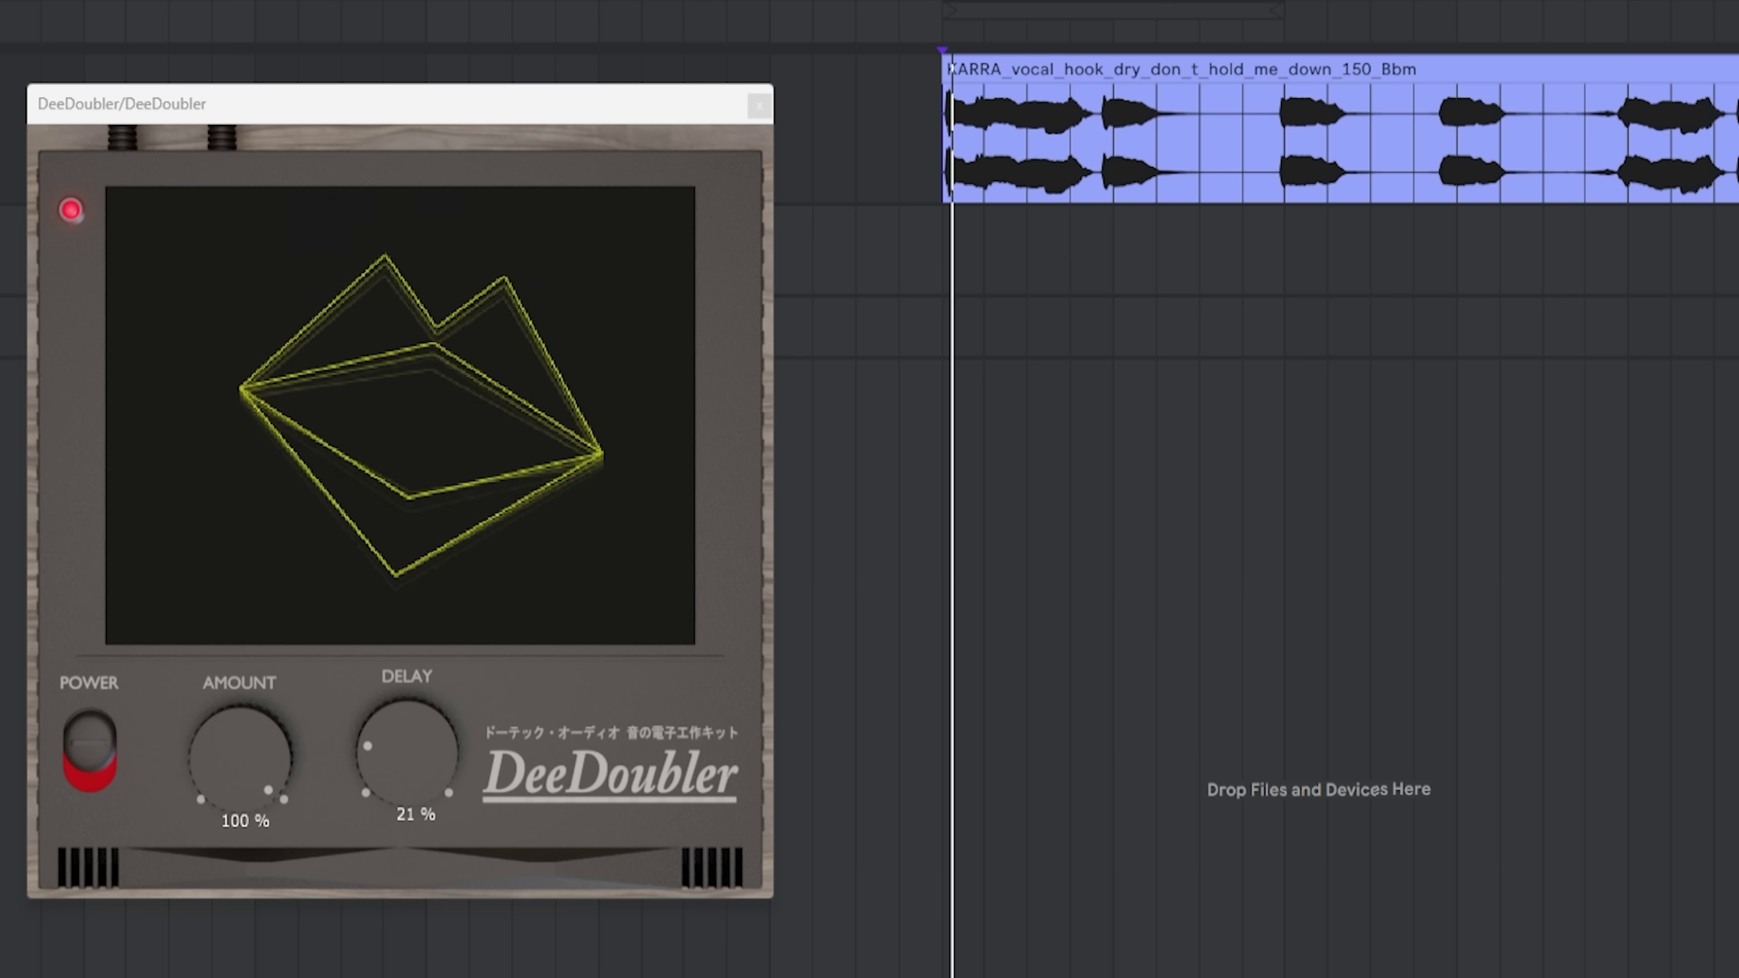
# - Sweep the DeeDoubler Delay up to 100%, then back down to about 26%
pyautogui.moveTo(528, 137); pyautogui.dragTo(776, 186)
pyautogui.moveTo(663, 813); pyautogui.dragTo(768, 253)
pyautogui.moveTo(756, 145); pyautogui.dragTo(606, 86)
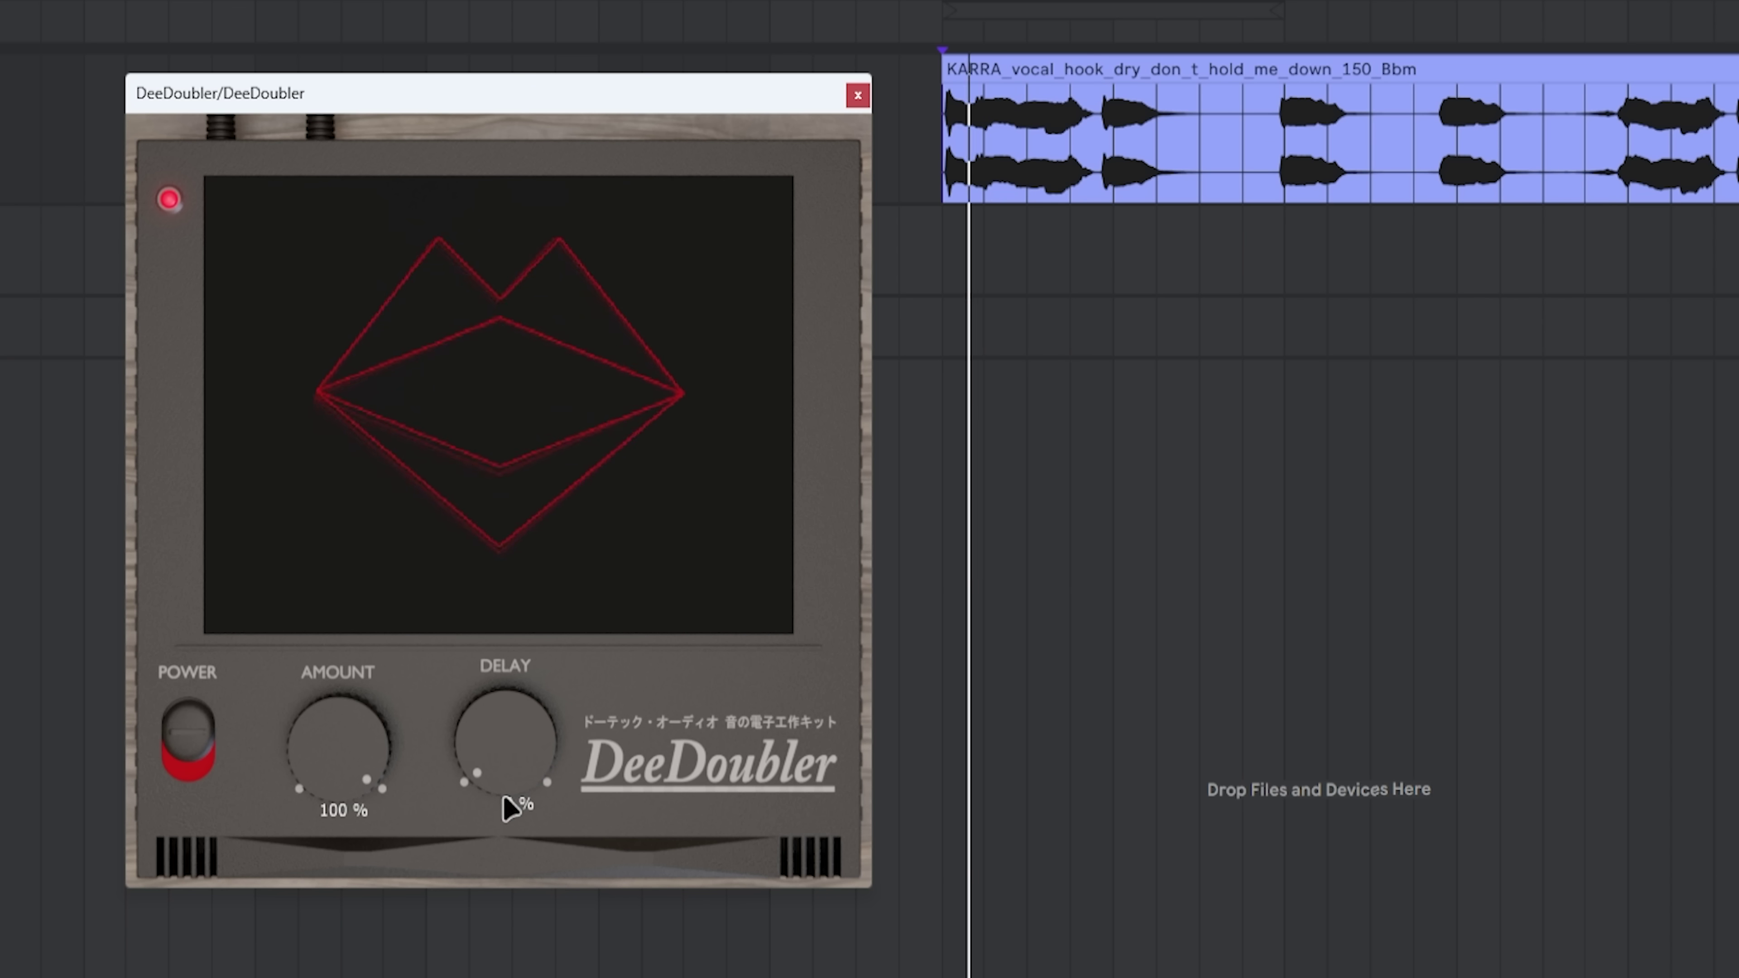
pyautogui.moveTo(509, 796); pyautogui.dragTo(506, 622)
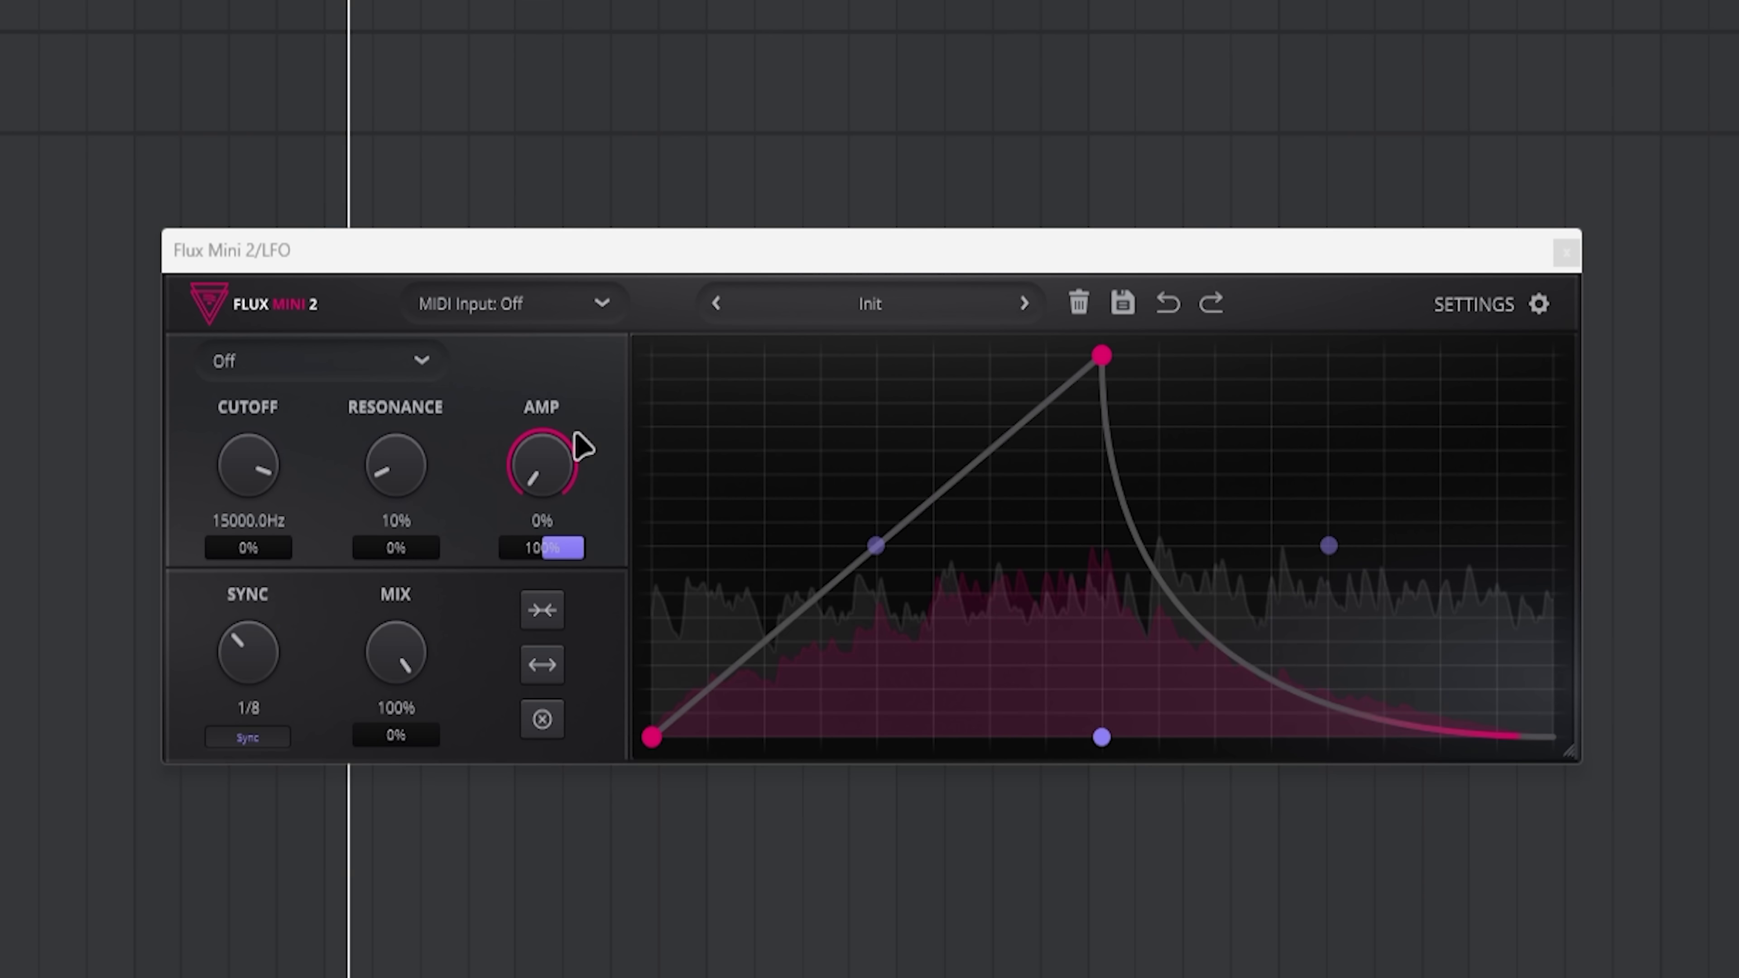
# - Reshape the Flux Mini 2 LFO curve: raise the first segment and straighten the falling one
pyautogui.moveTo(878, 546); pyautogui.dragTo(814, 416)
pyautogui.moveTo(1331, 552); pyautogui.dragTo(1371, 553)
pyautogui.press('space')
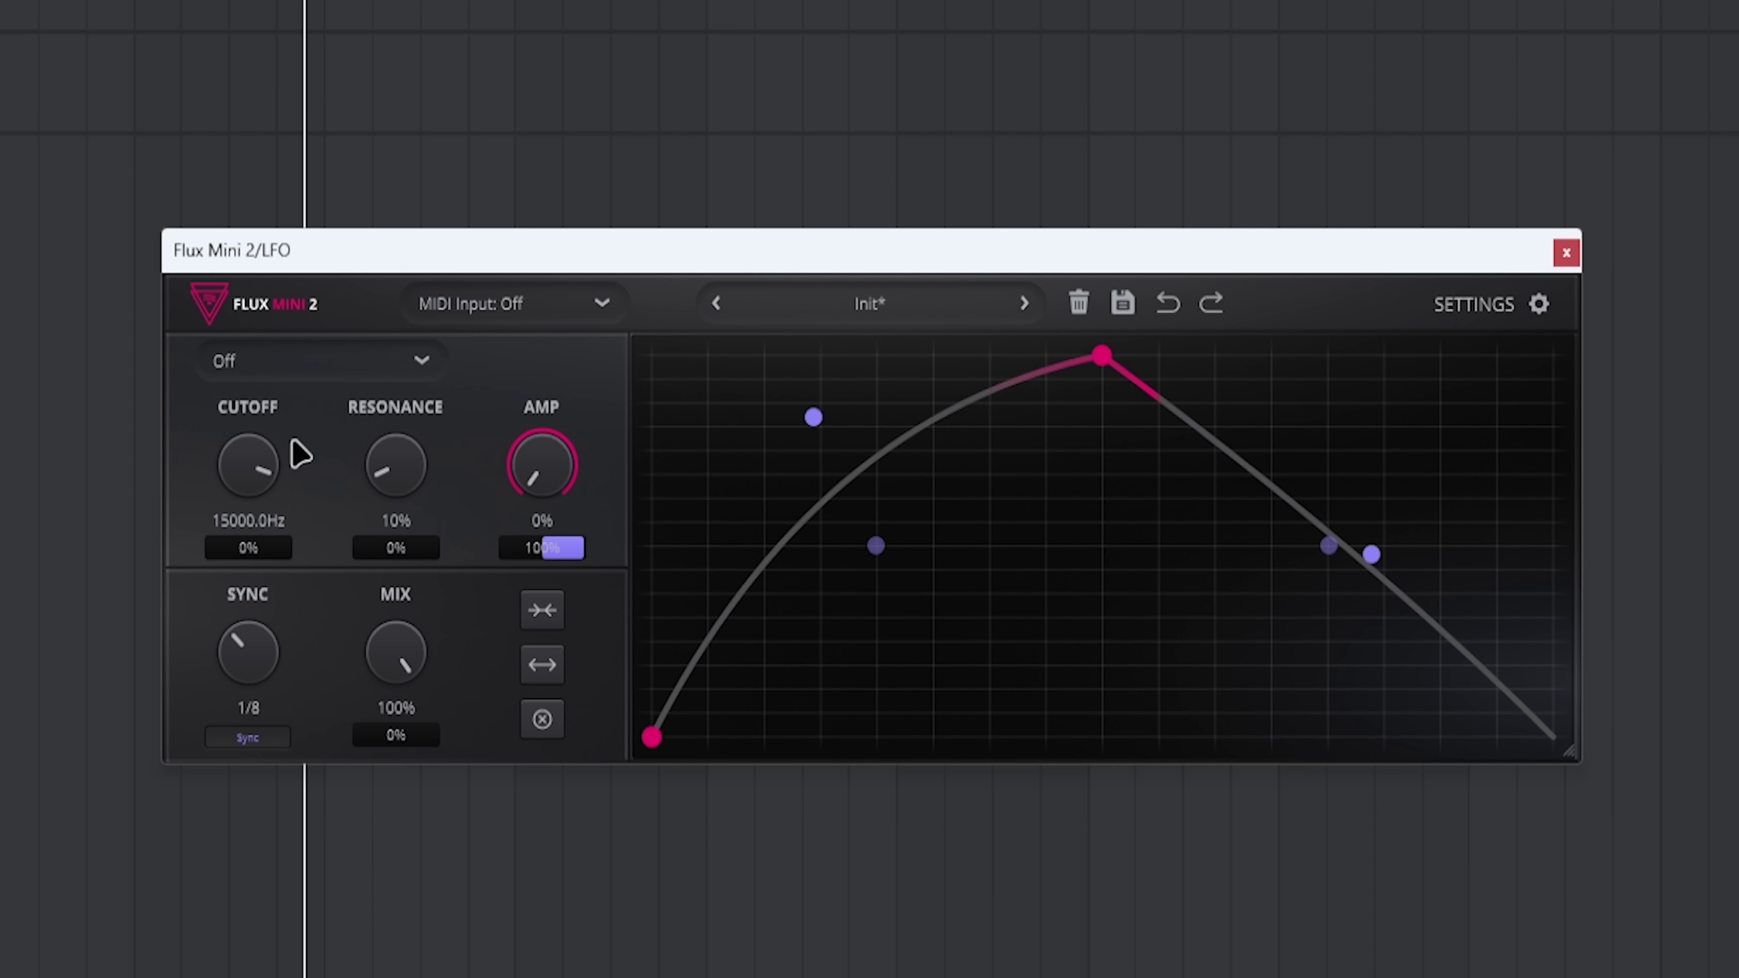
# - Switch the filter to Low-Pass, lower cutoff to 20.0Hz, and move the LFO peak earlier
pyautogui.click(301, 379)
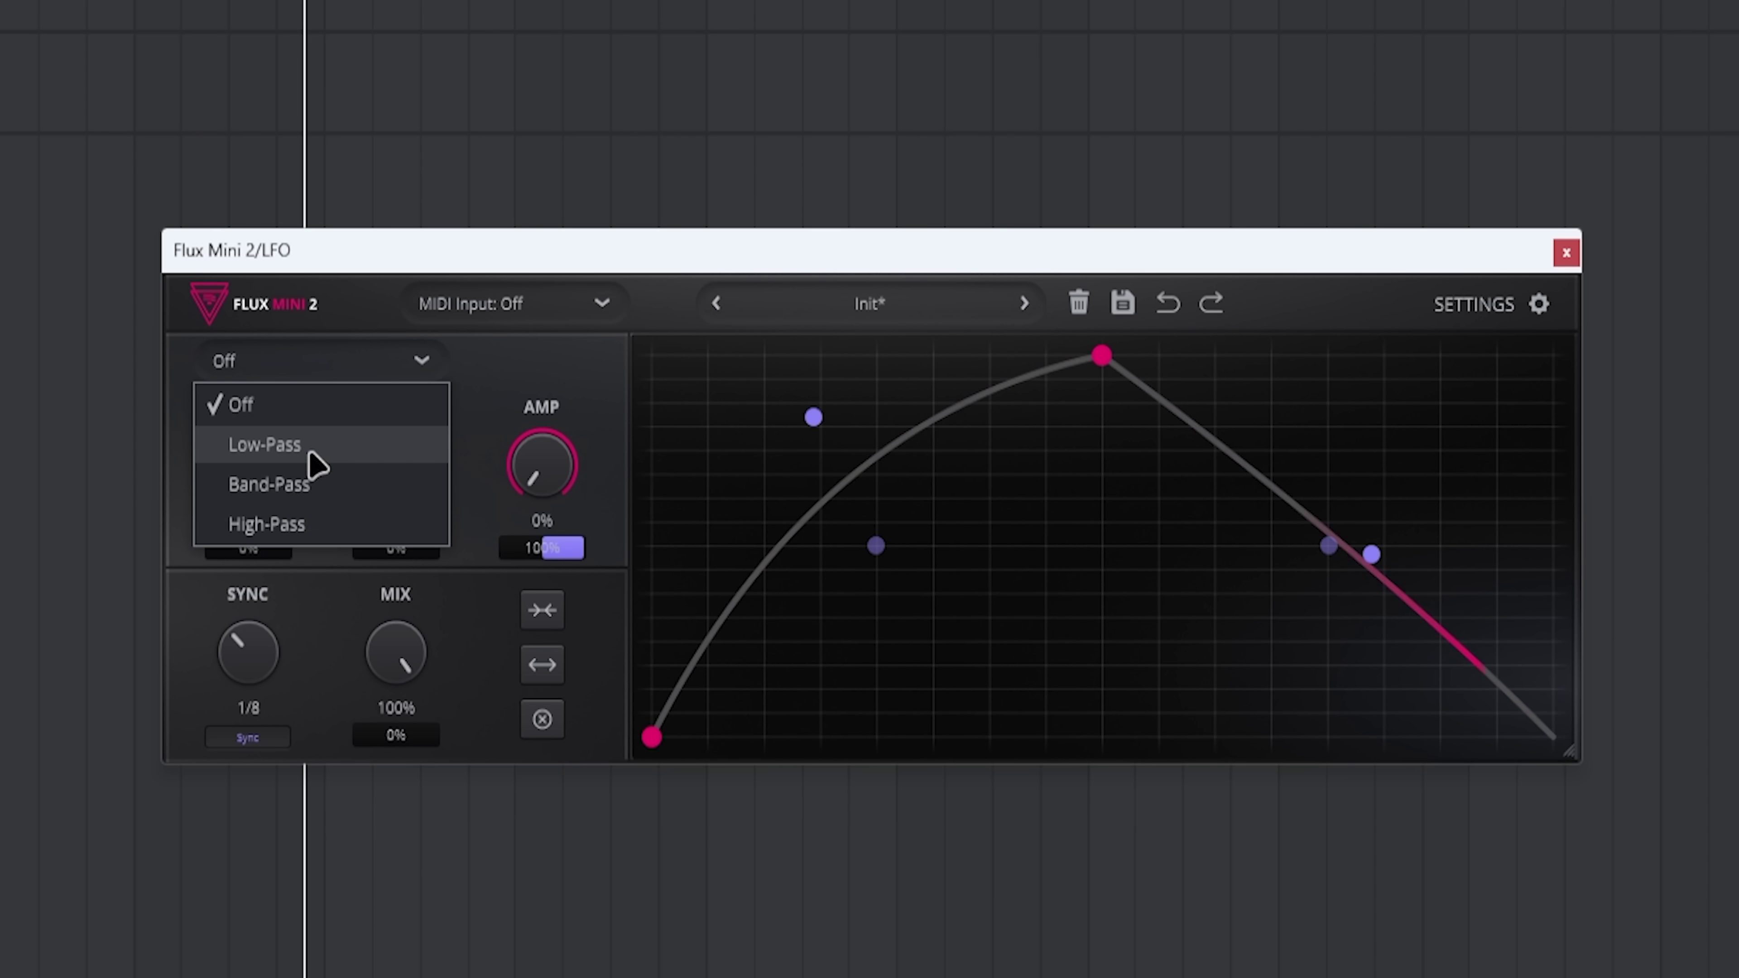
pyautogui.click(309, 453)
pyautogui.press('space')
pyautogui.moveTo(257, 479); pyautogui.dragTo(264, 490)
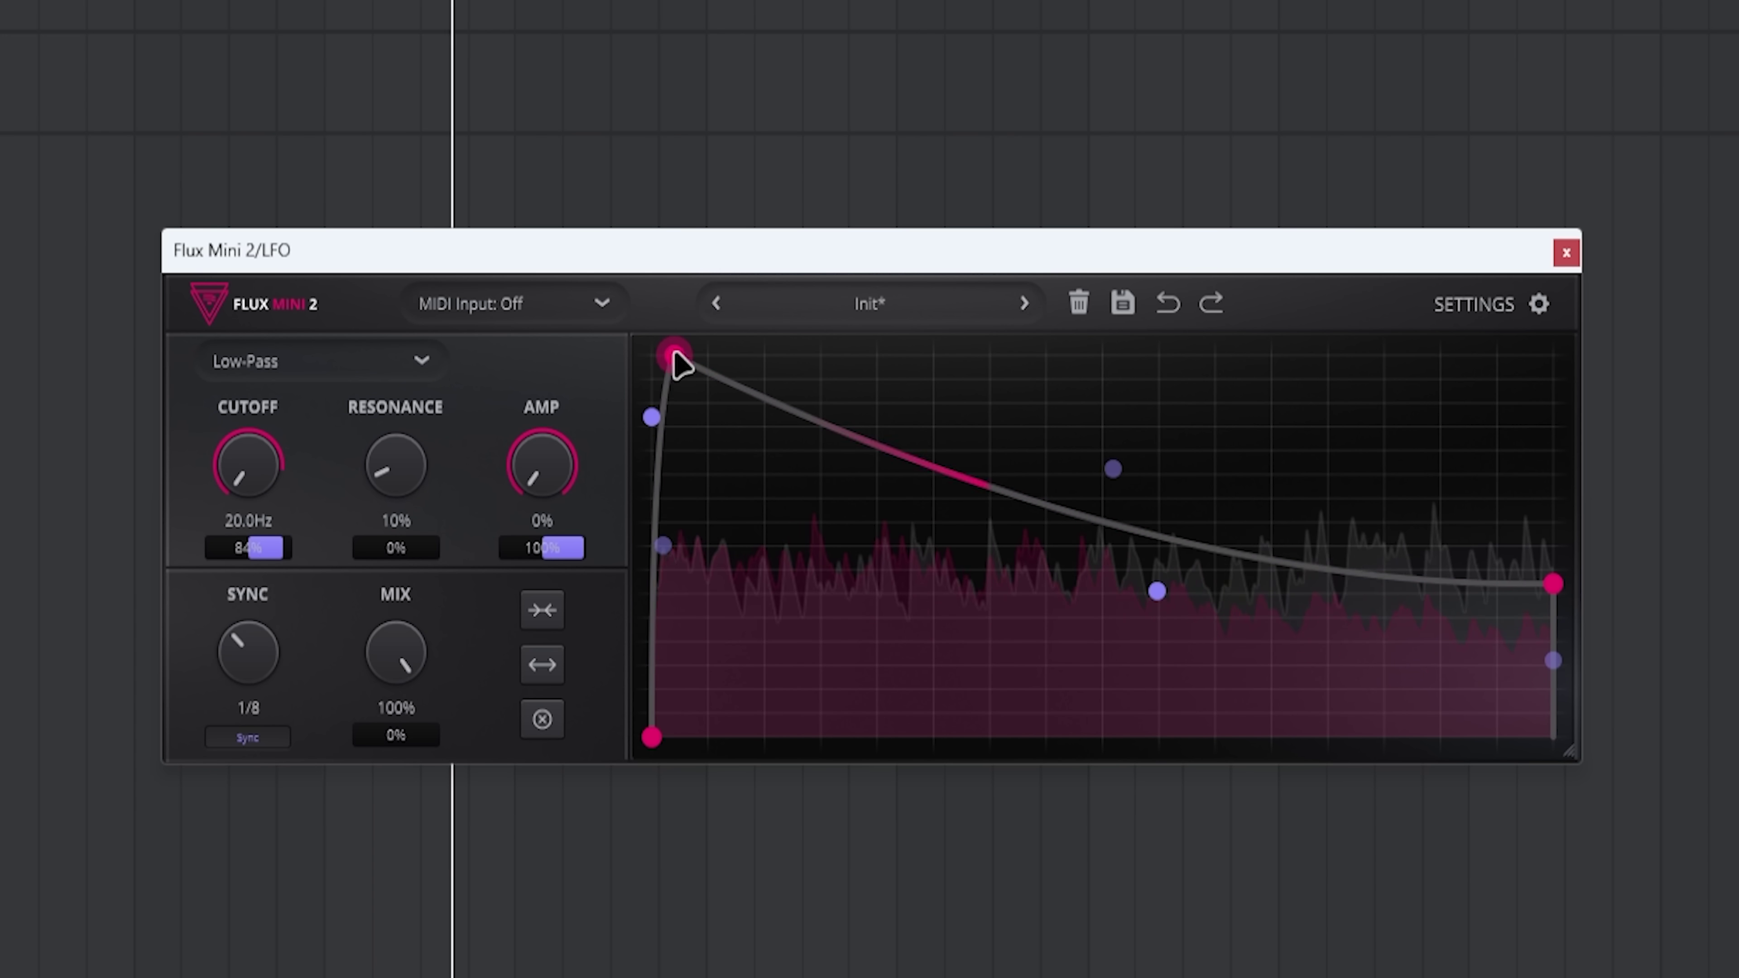
pyautogui.moveTo(675, 355); pyautogui.dragTo(711, 321)
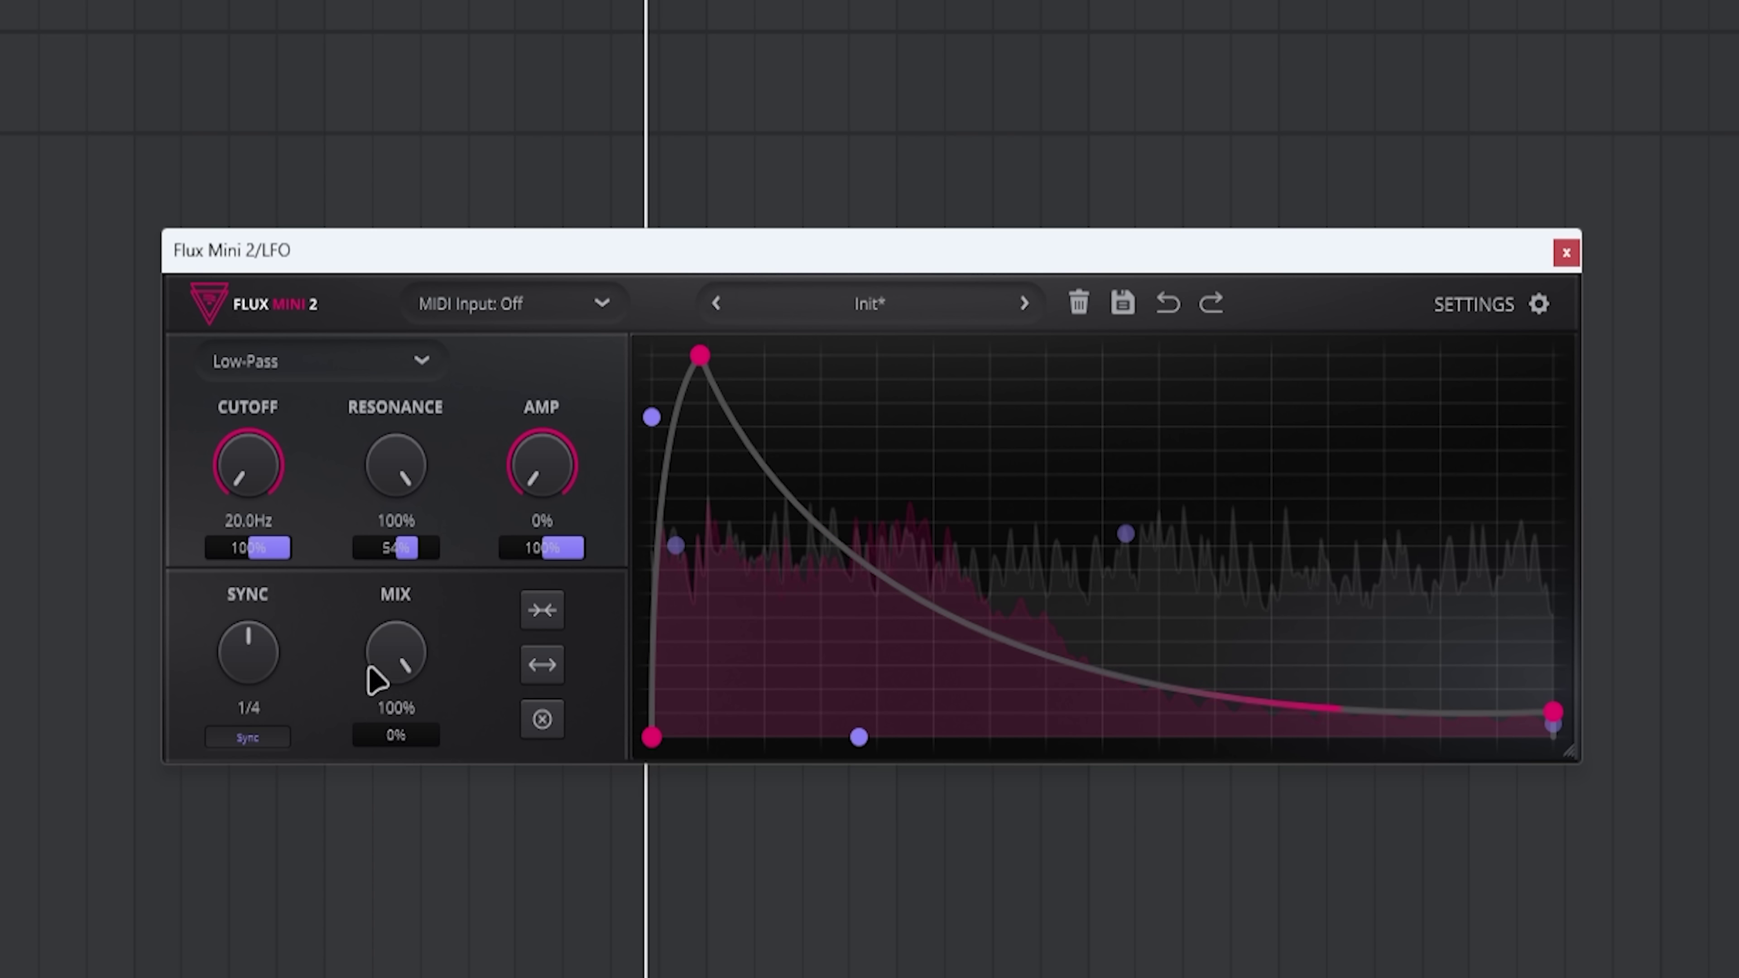
# - Load the Fakechain 4 preset and compress its LFO shape up to eight cycles
pyautogui.click(715, 304)
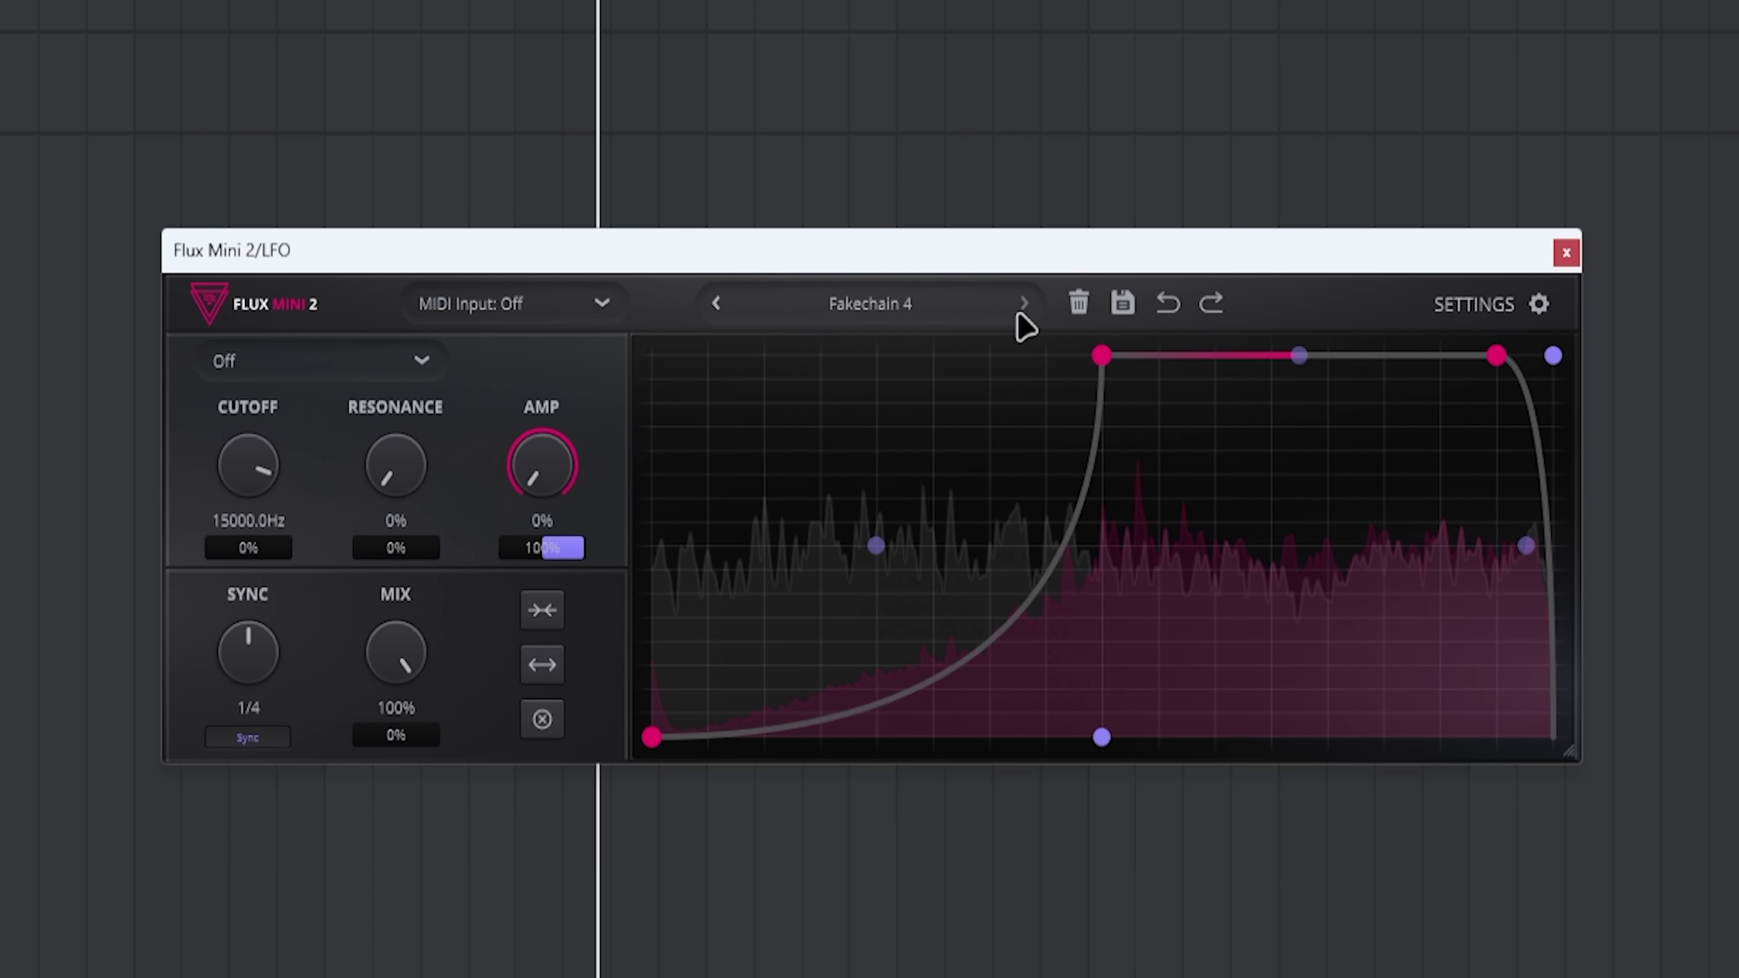
pyautogui.click(554, 620)
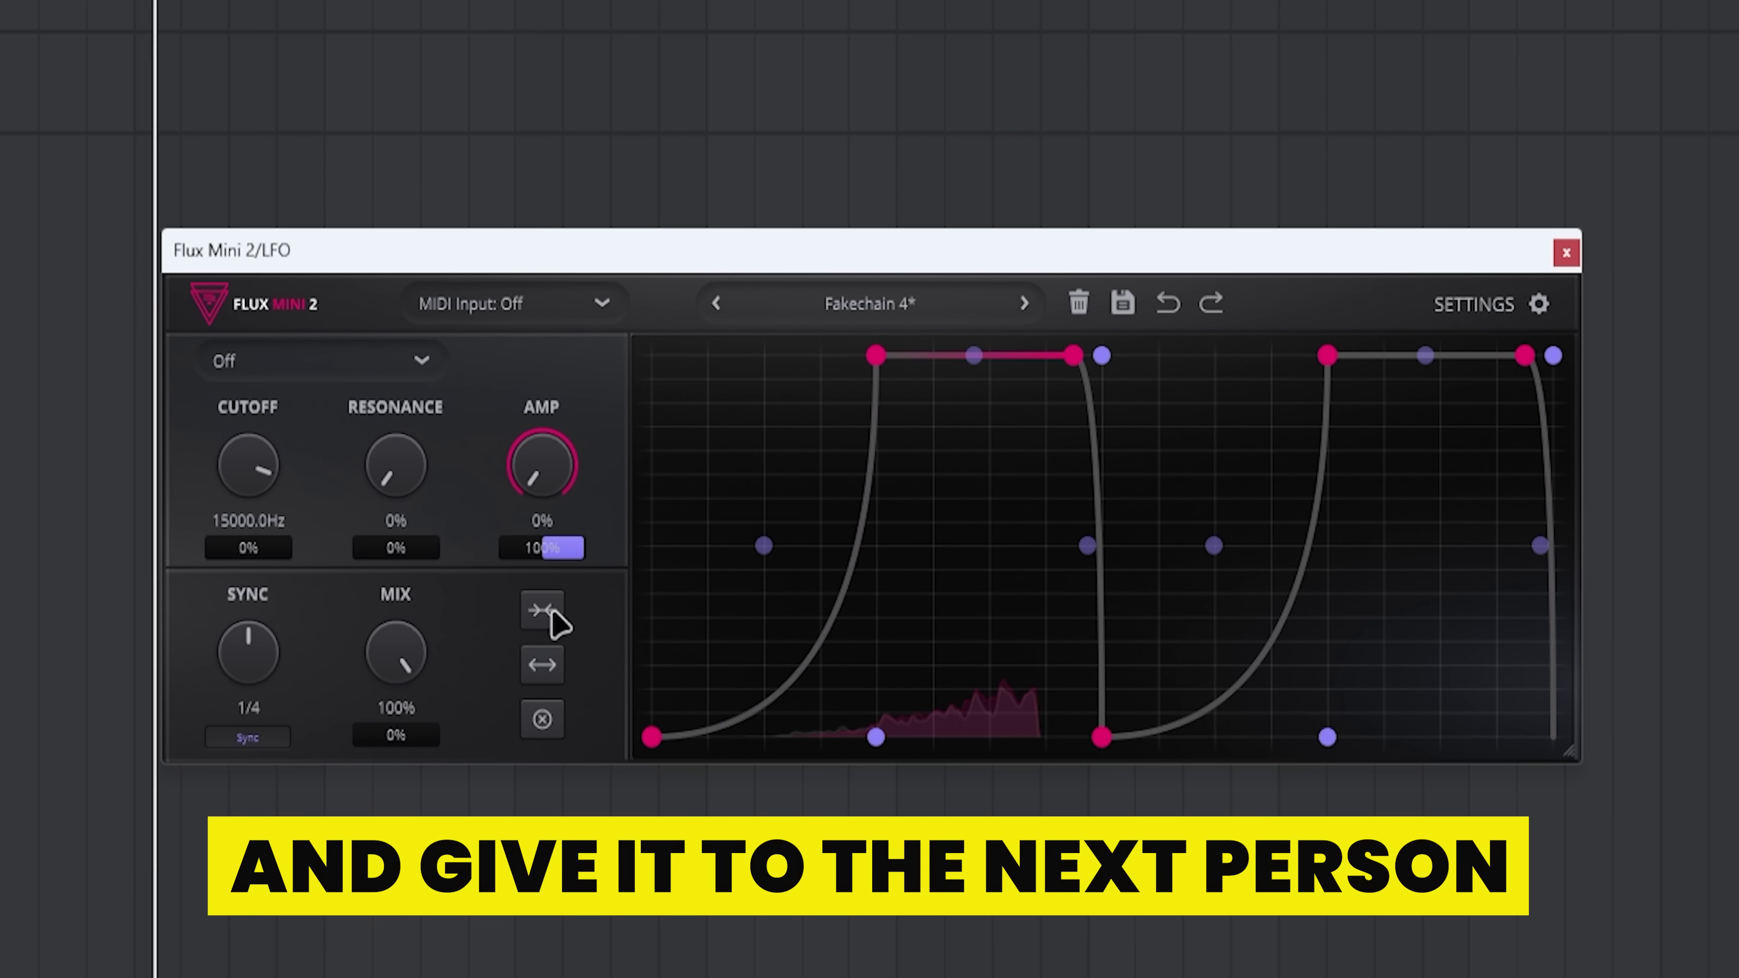
pyautogui.click(545, 668)
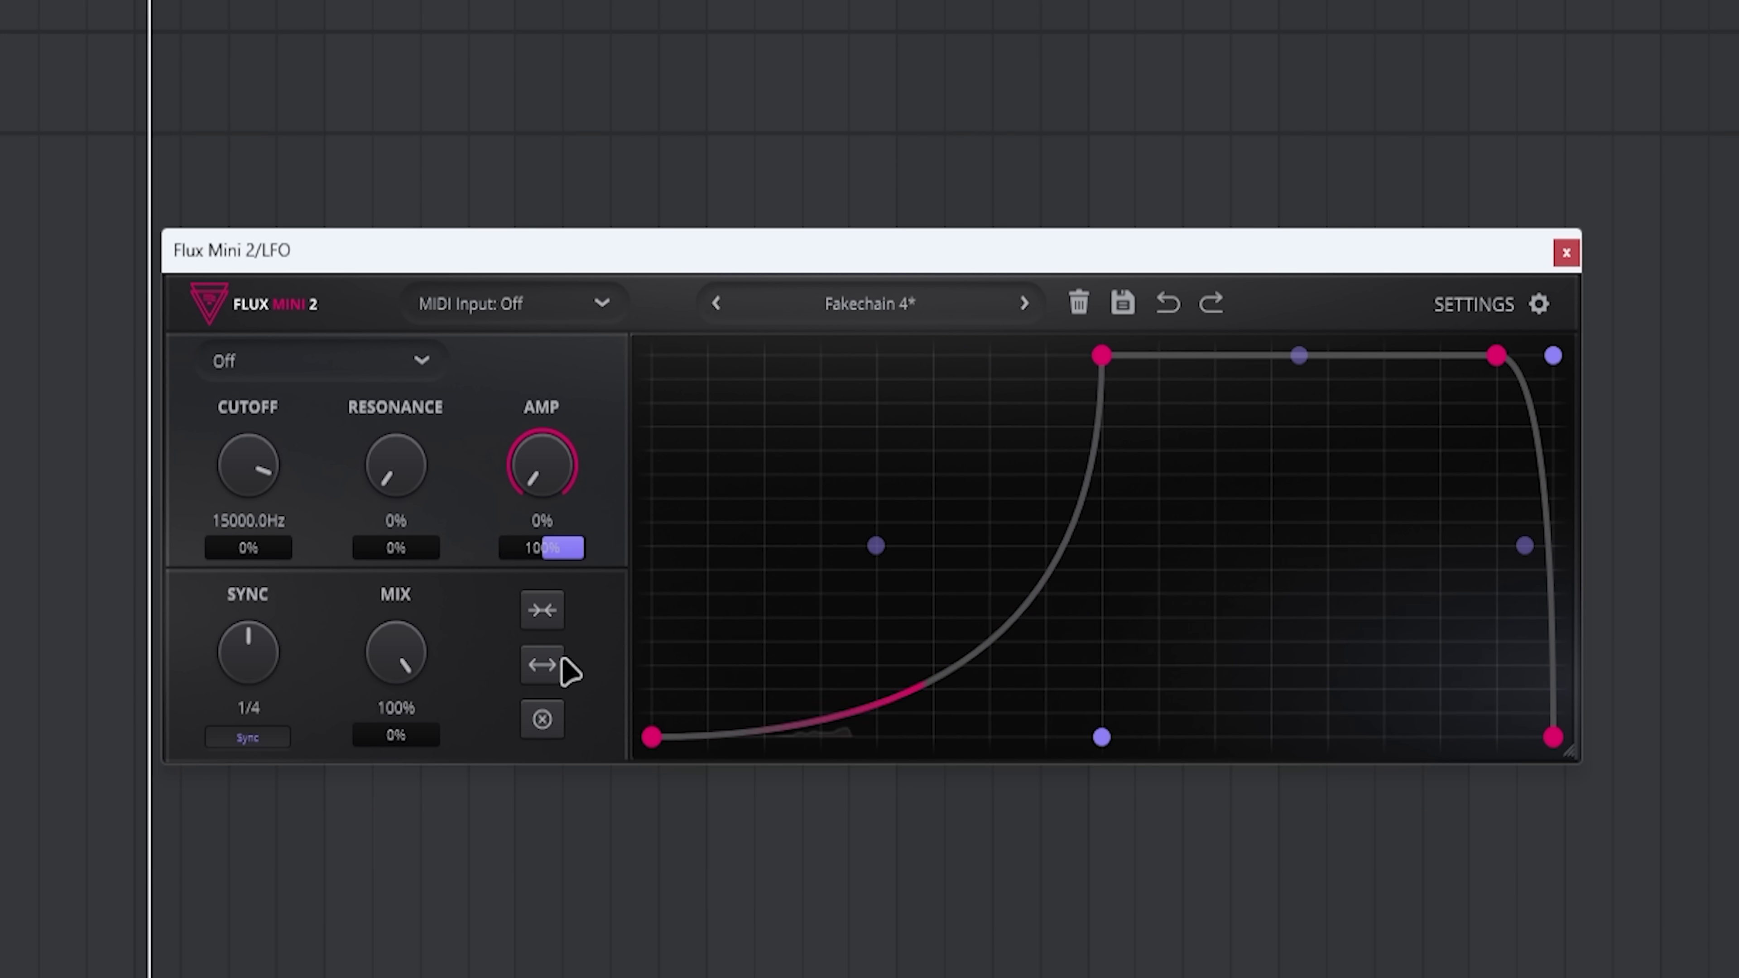
pyautogui.click(545, 616)
pyautogui.click(546, 616)
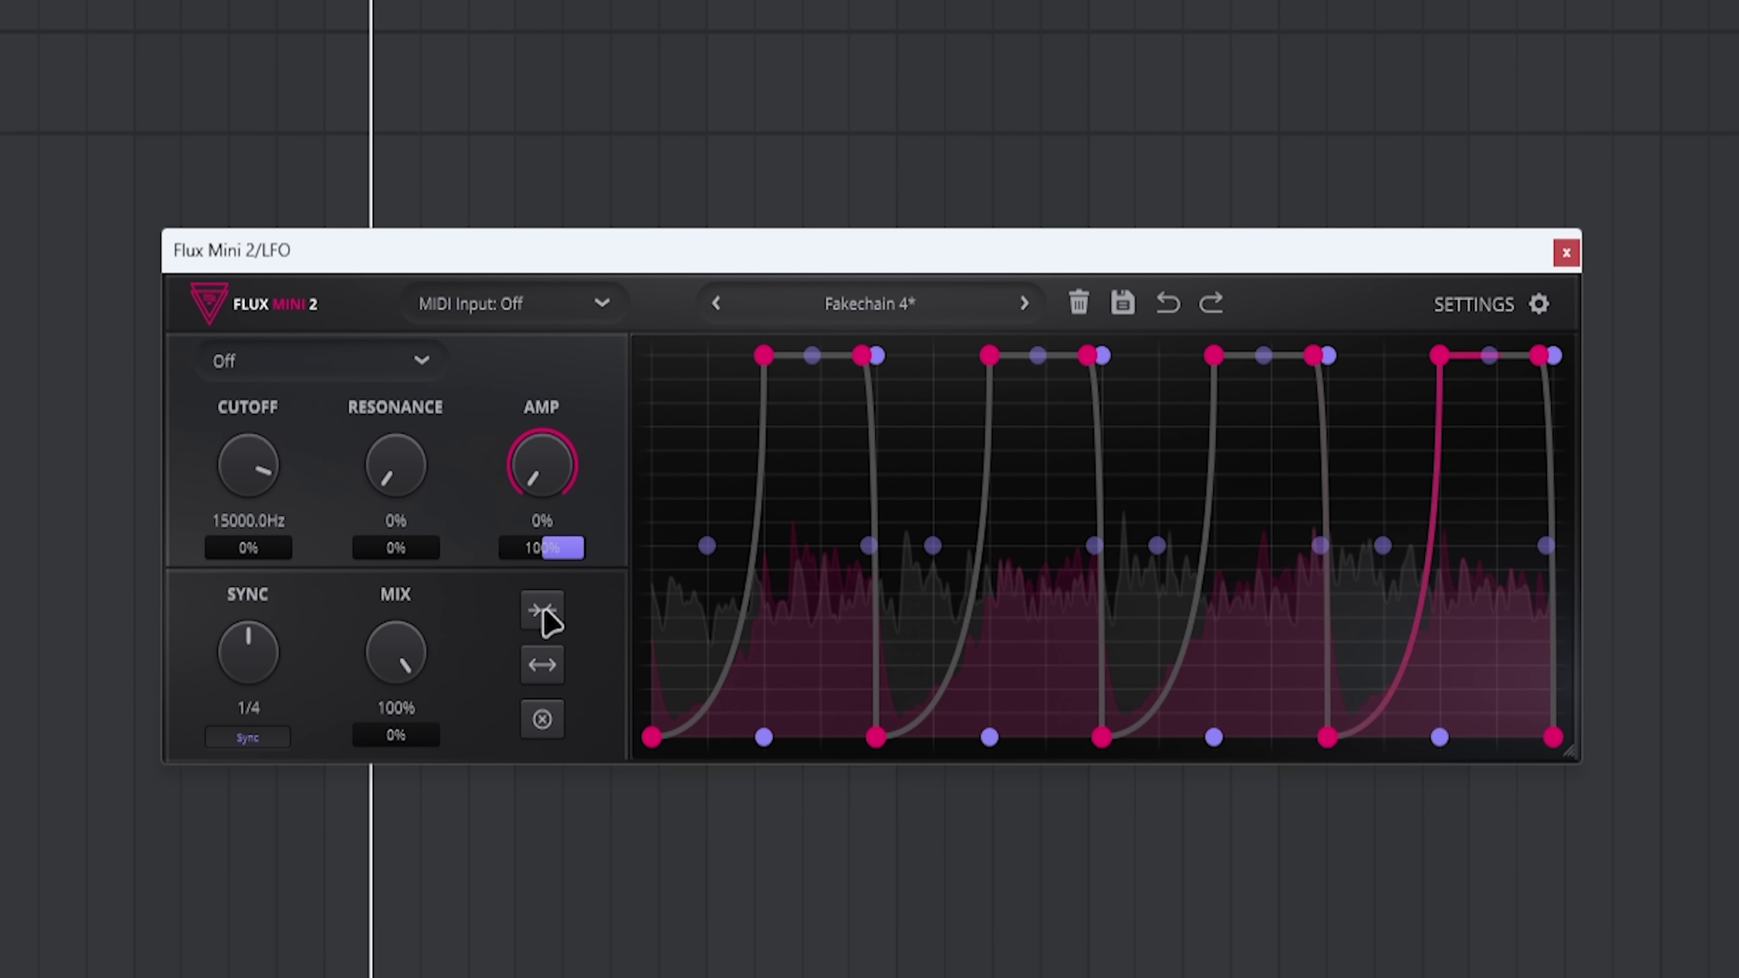
pyautogui.click(545, 617)
# - Expand the LFO to fewer cycles, then load Pumping HPF with amp modulation at 100%
pyautogui.click(546, 666)
pyautogui.click(546, 666)
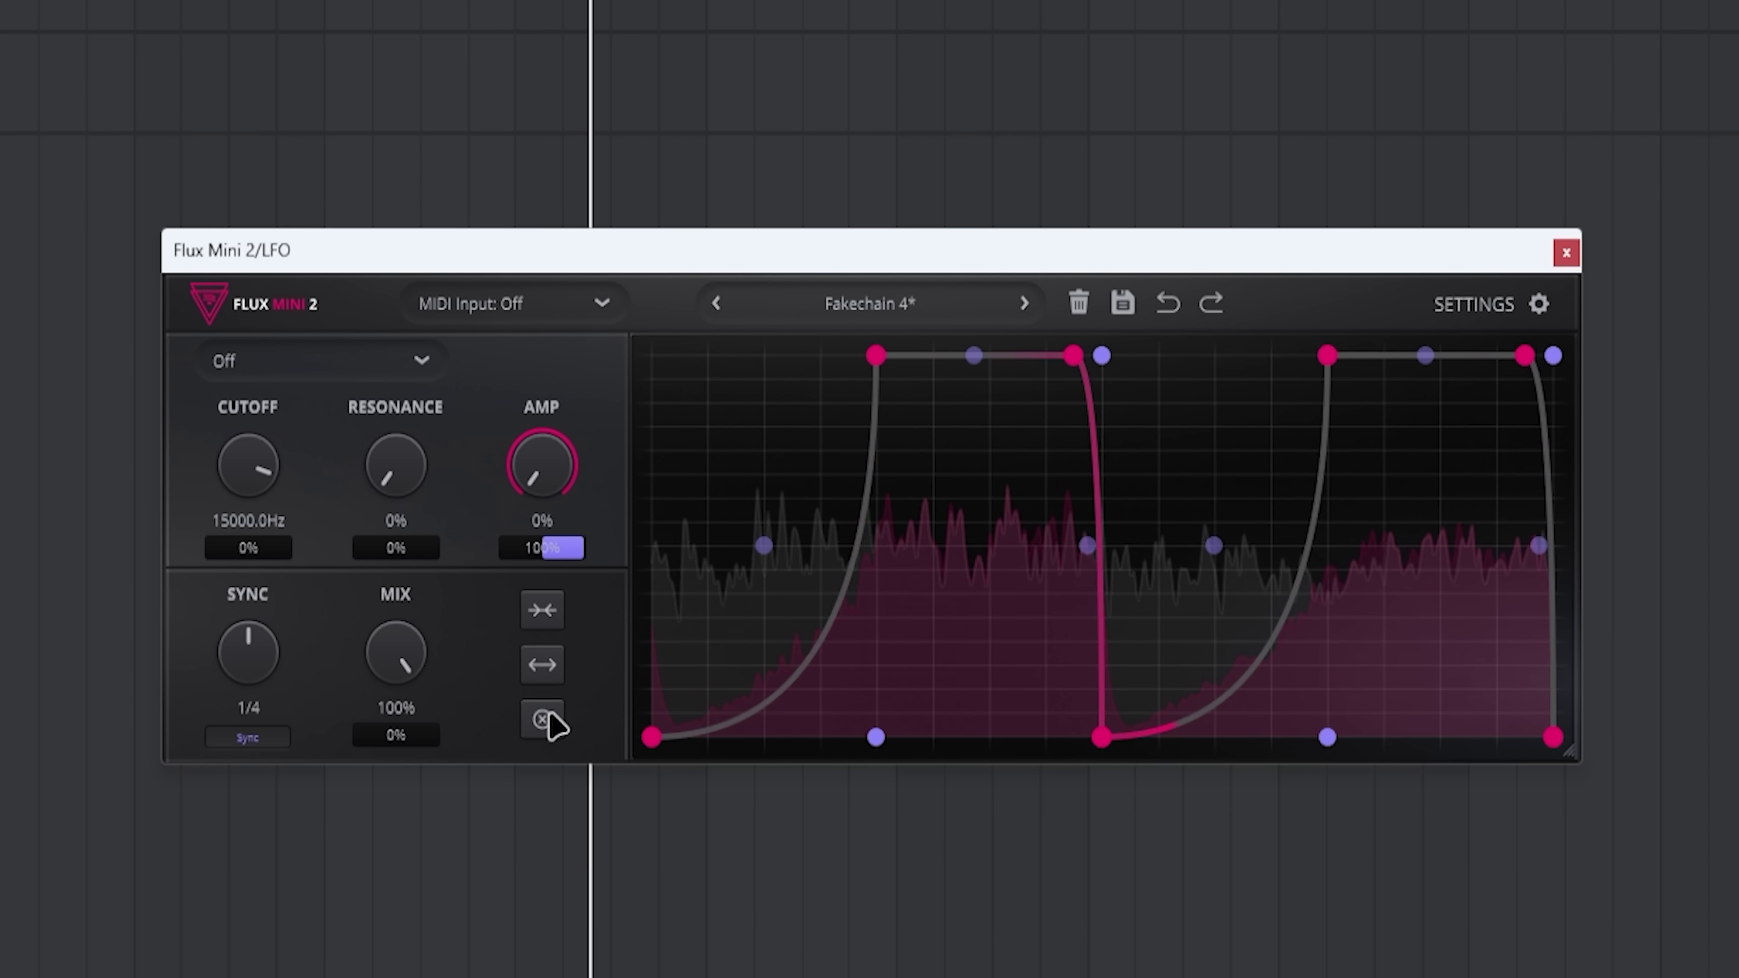
pyautogui.click(716, 304)
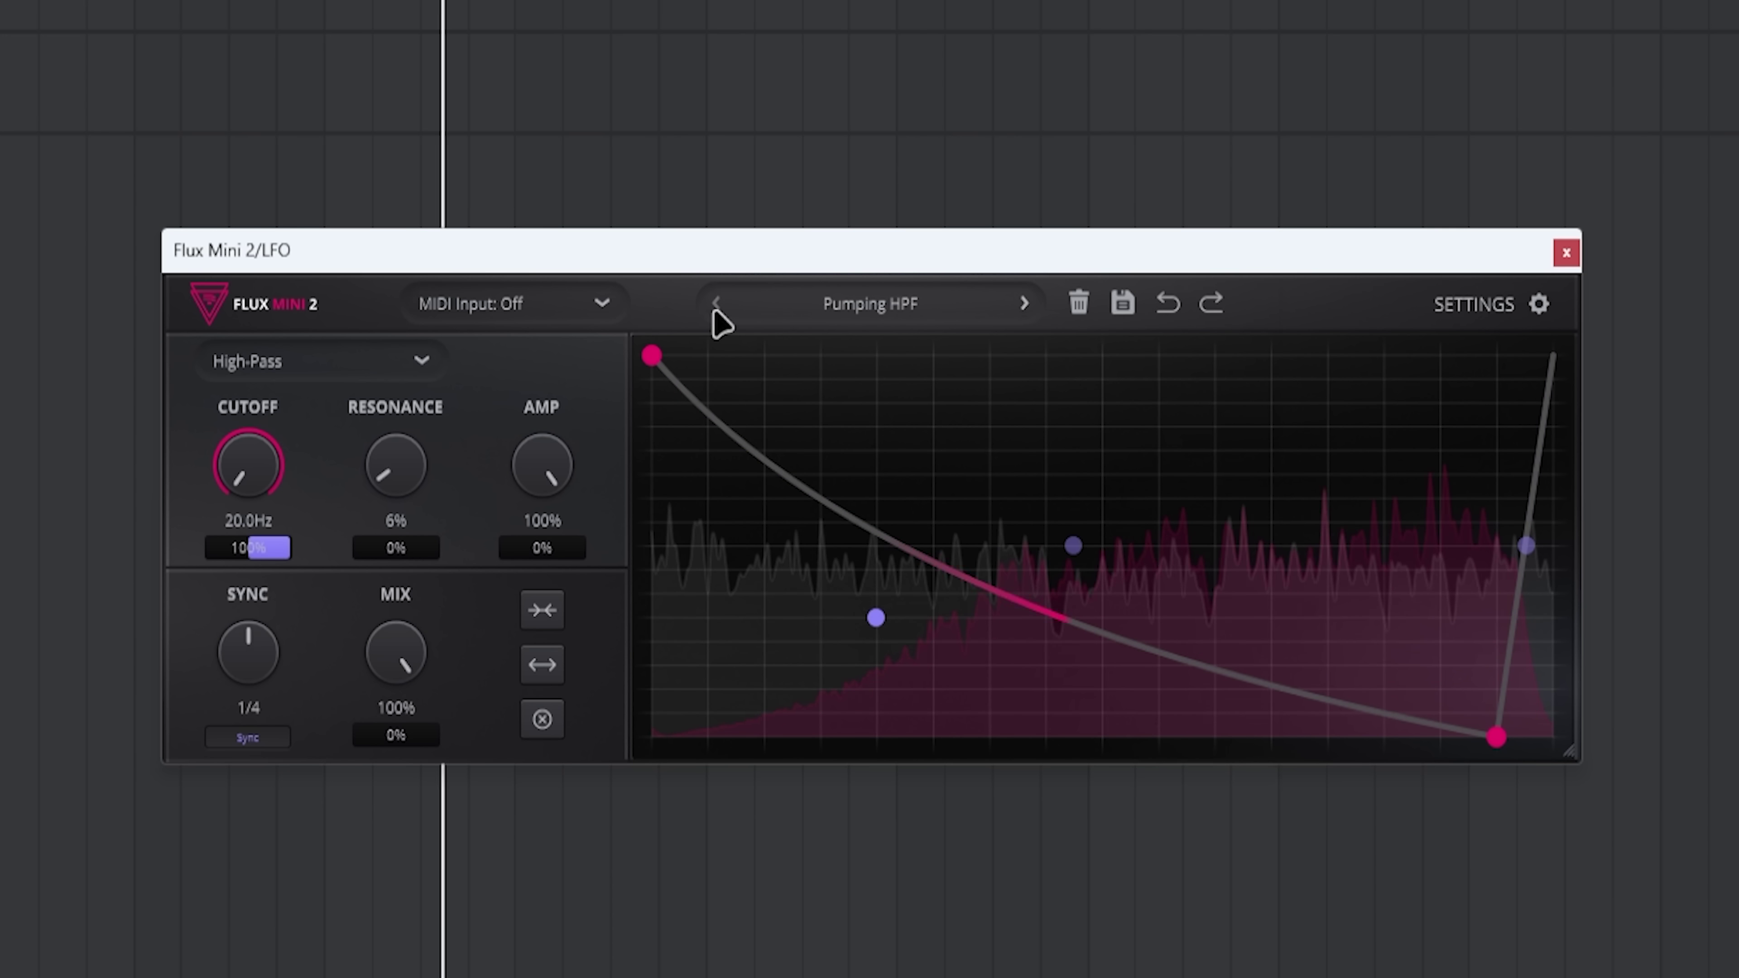
pyautogui.moveTo(559, 551); pyautogui.dragTo(627, 547)
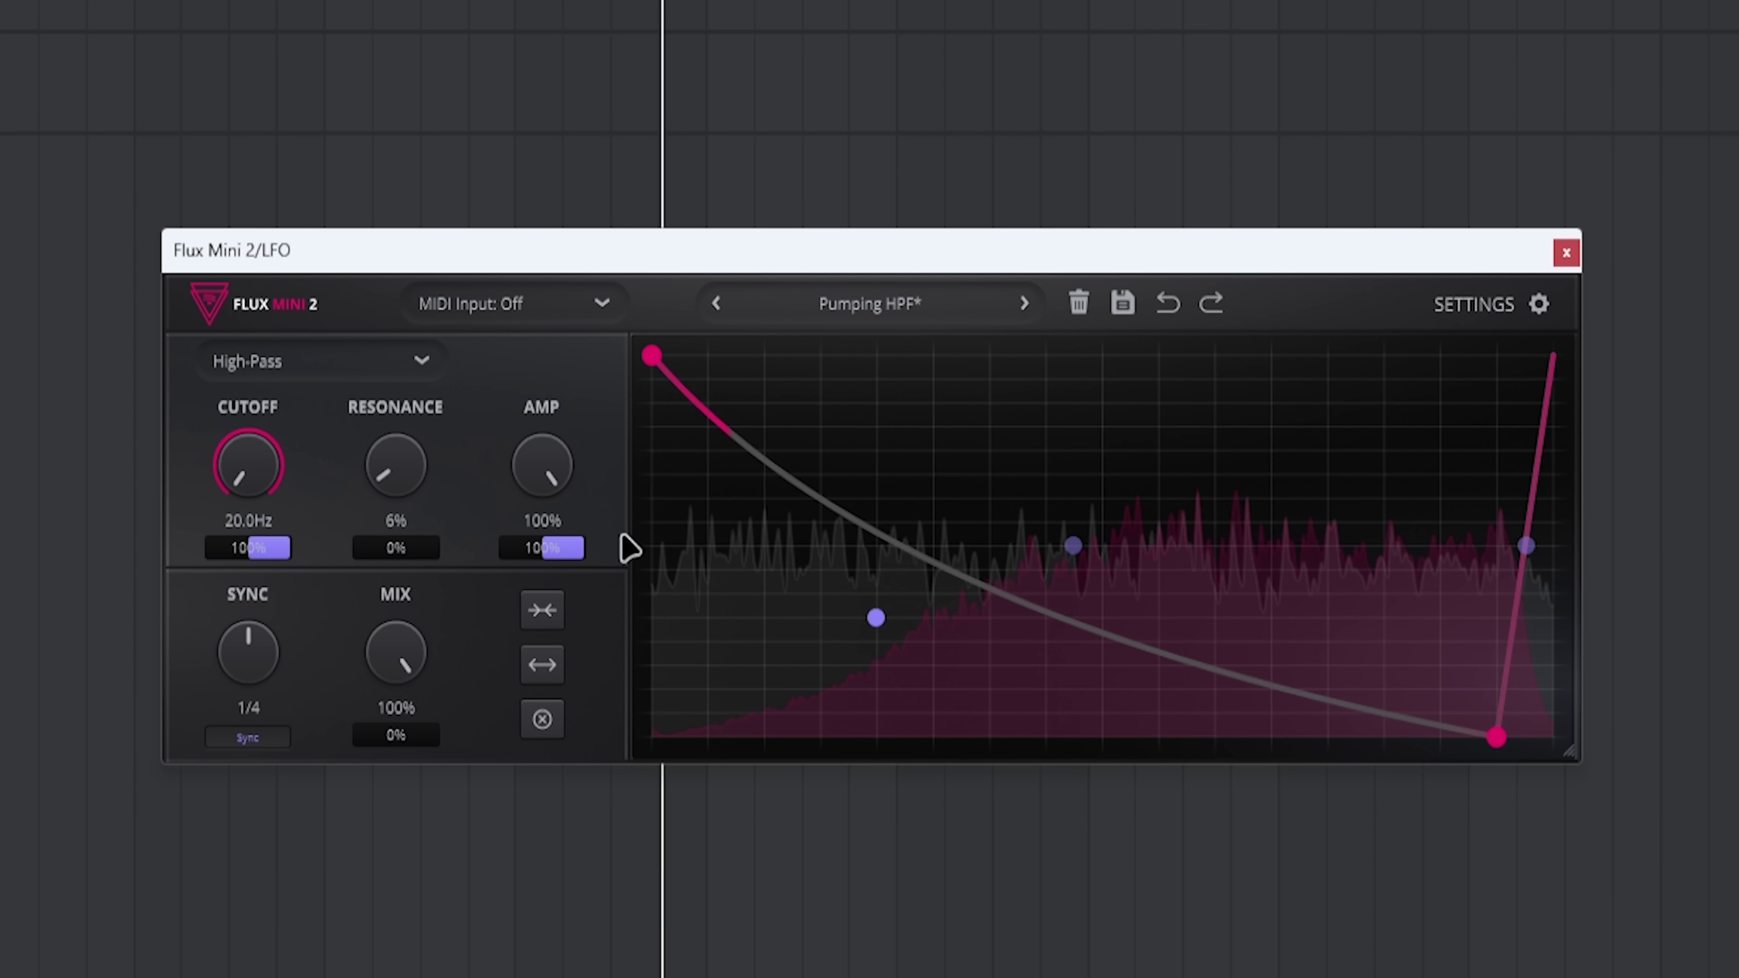